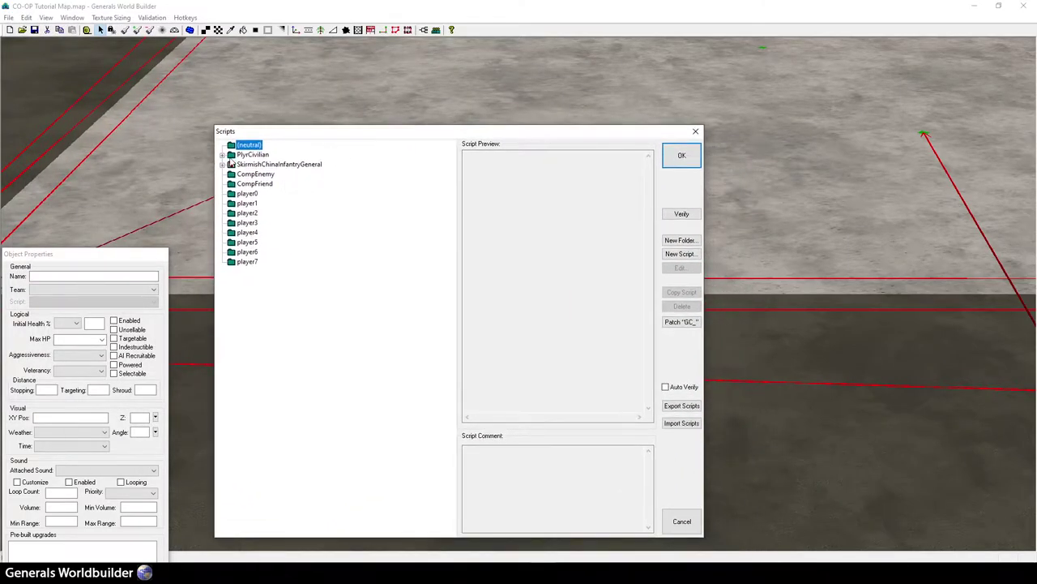
Examine the China Base Expand Start - N script in SkirmishChinaInfantryGeneral's IF Base Expansion folder, particularly its team-building action.
click(222, 156)
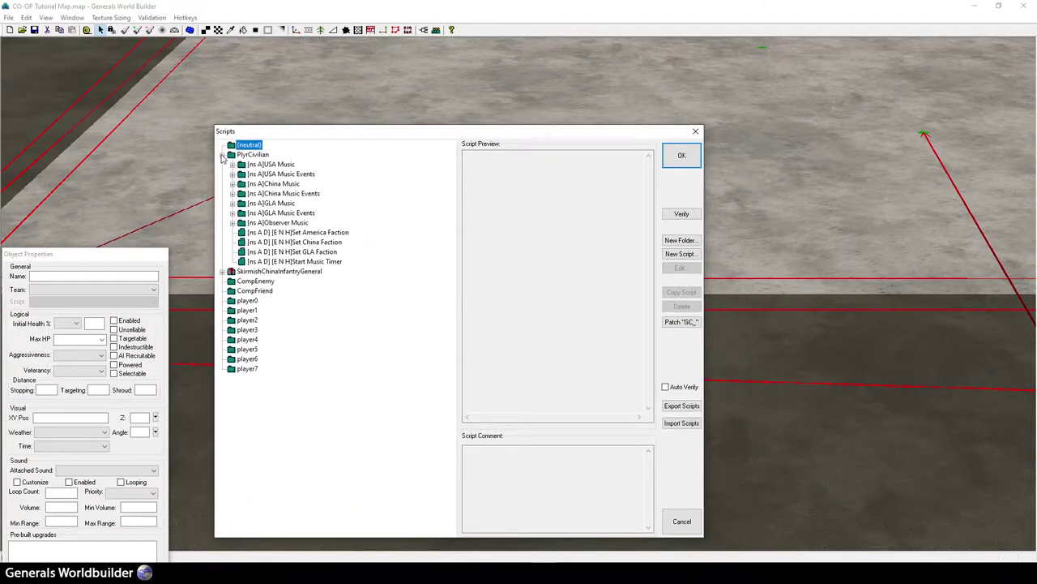
click(222, 155)
click(222, 164)
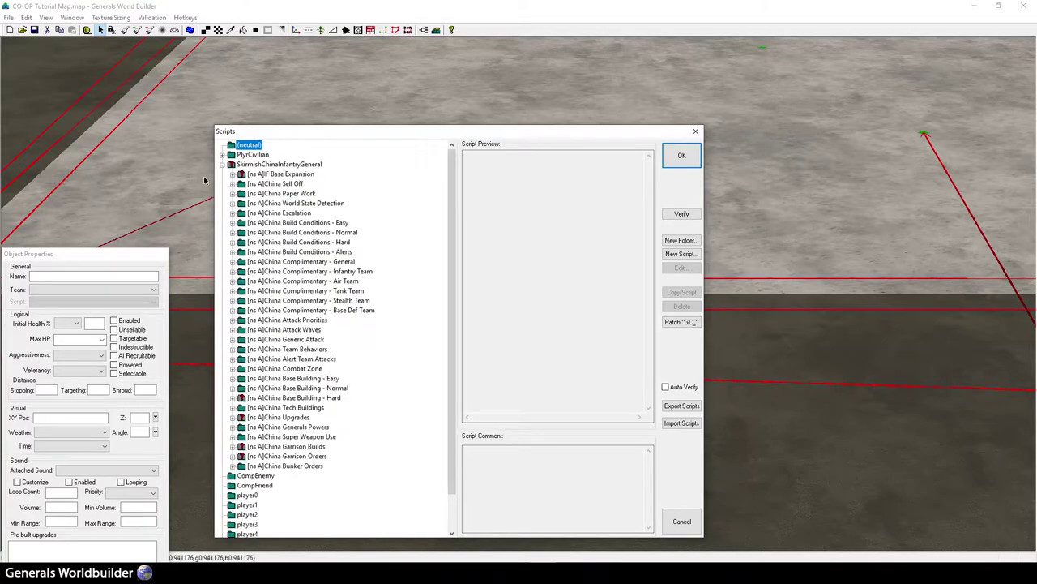
click(233, 175)
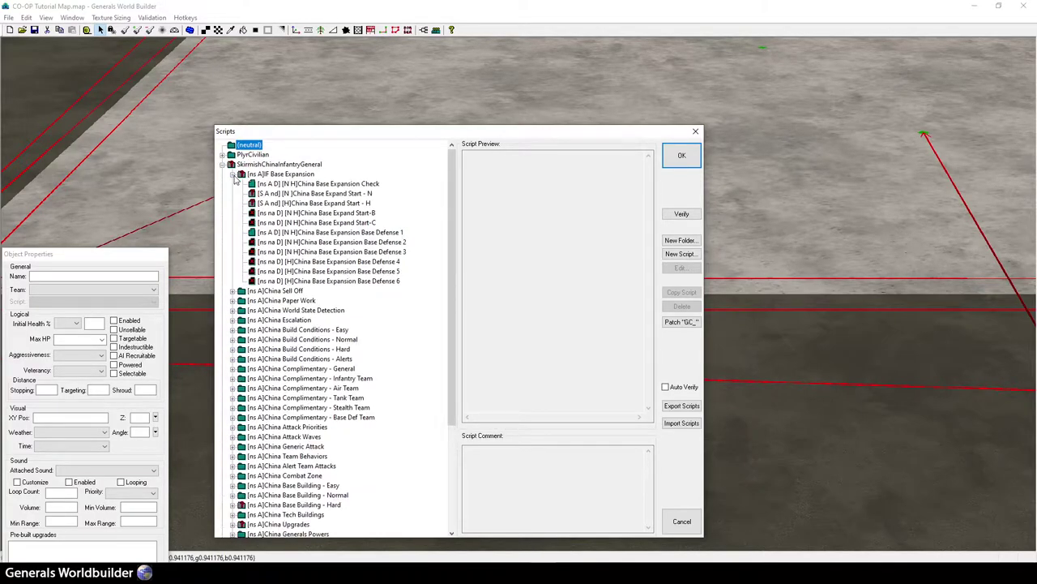
click(320, 194)
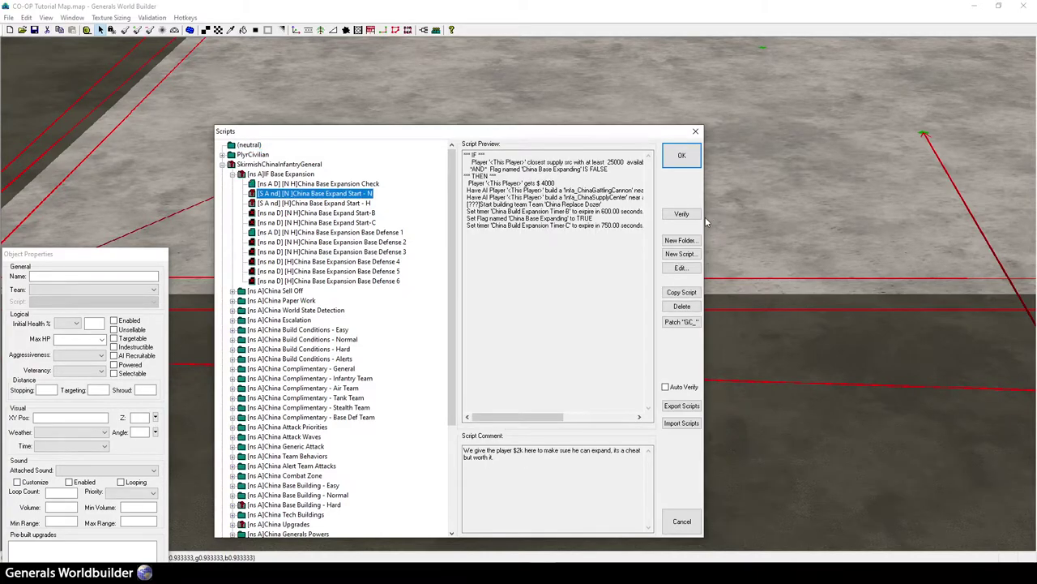
click(683, 214)
drag(467, 204, 604, 205)
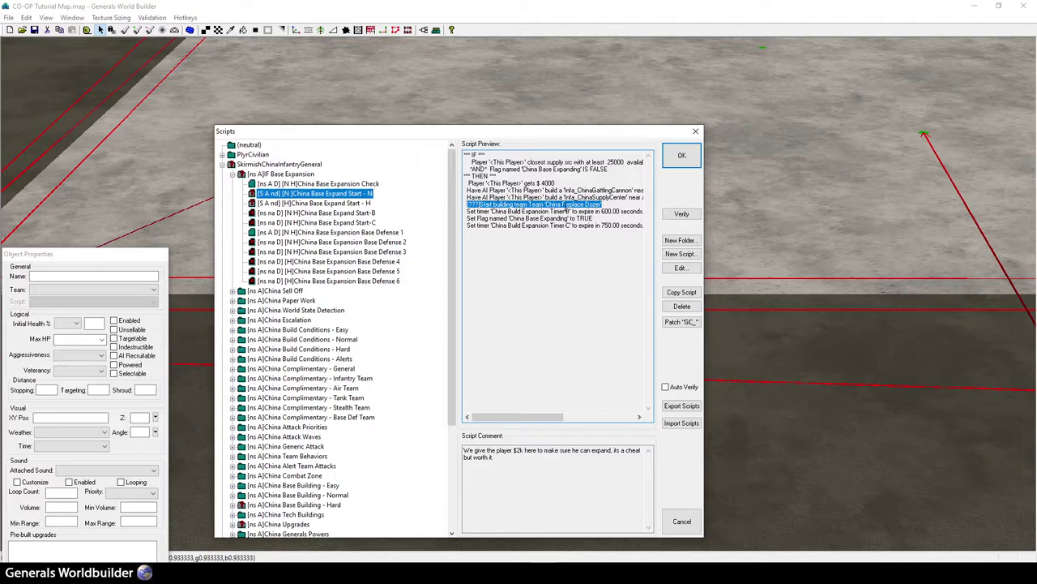
click(559, 205)
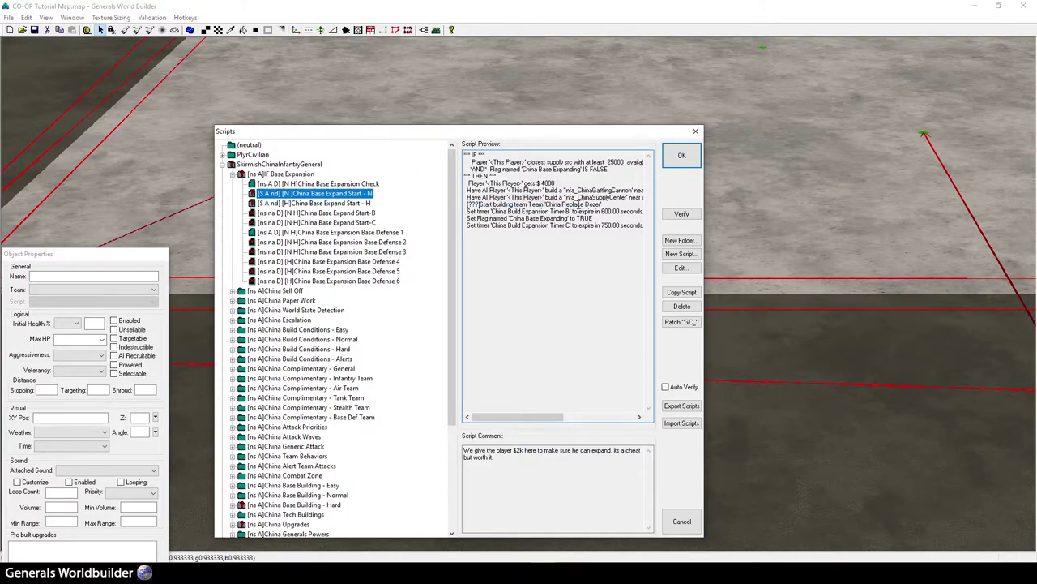
double_click(363, 195)
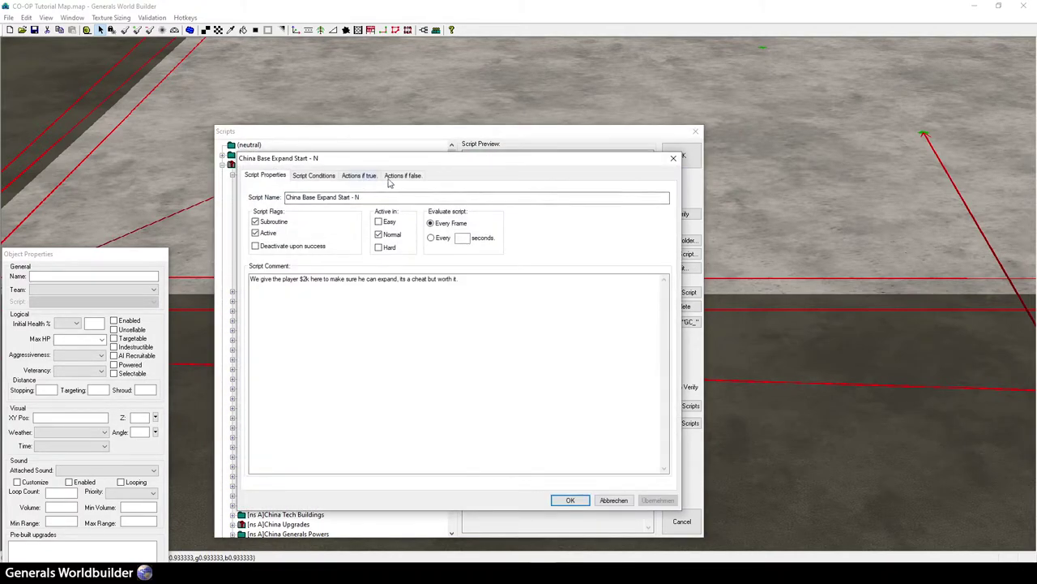
click(672, 158)
click(695, 131)
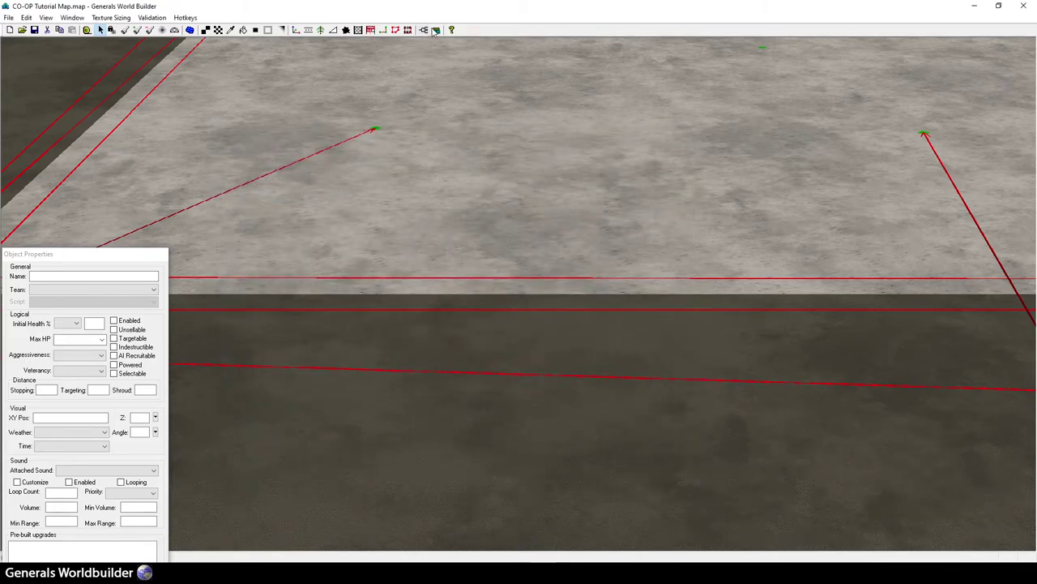
Check the China Replace Dozer team among SkirmishChinaInfantryGeneral's teams in the Team Builder.
click(424, 30)
click(277, 108)
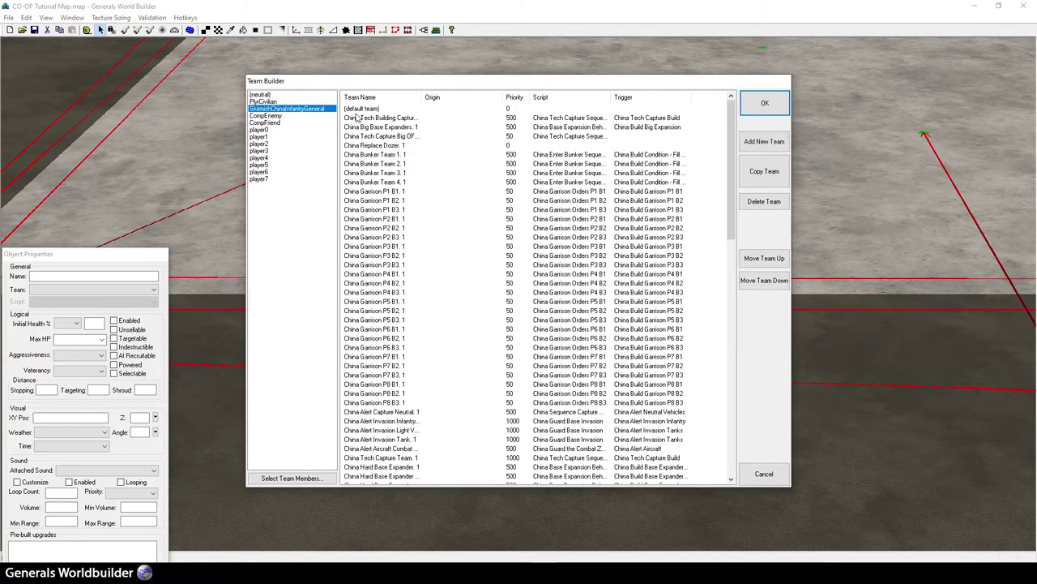
click(357, 145)
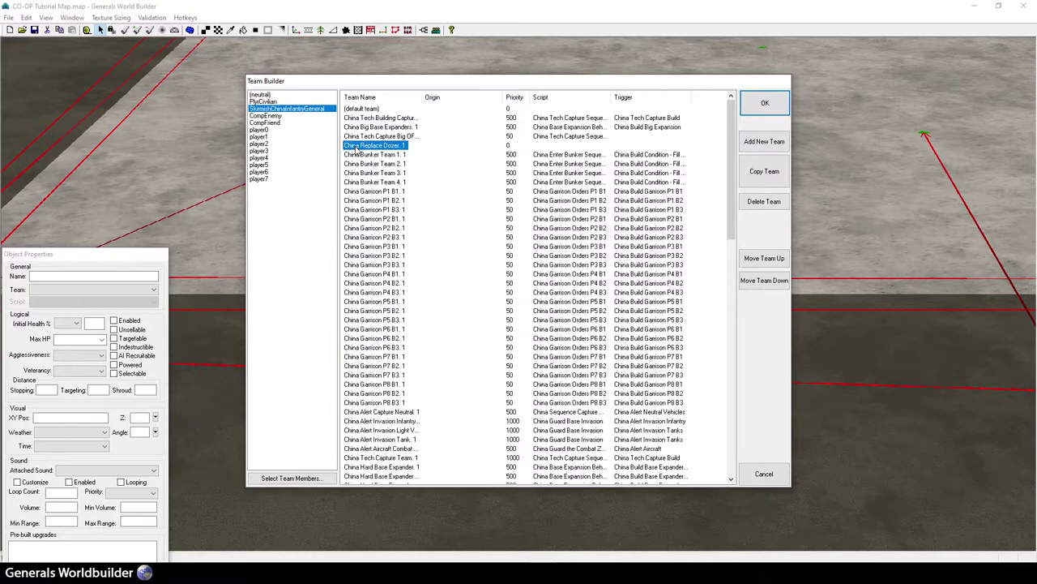
double_click(394, 146)
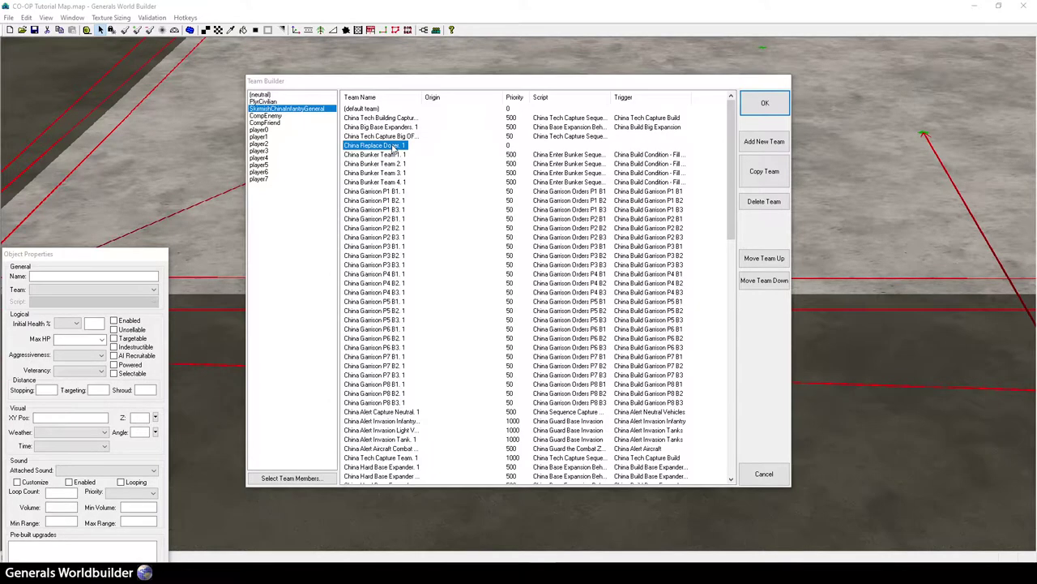
right_click(456, 152)
click(478, 190)
click(567, 439)
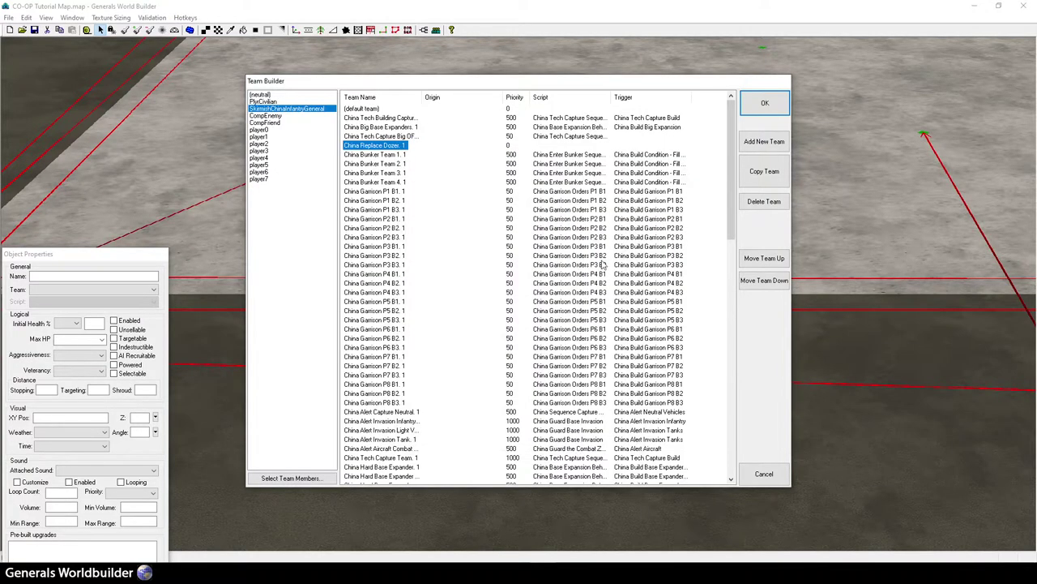
click(765, 106)
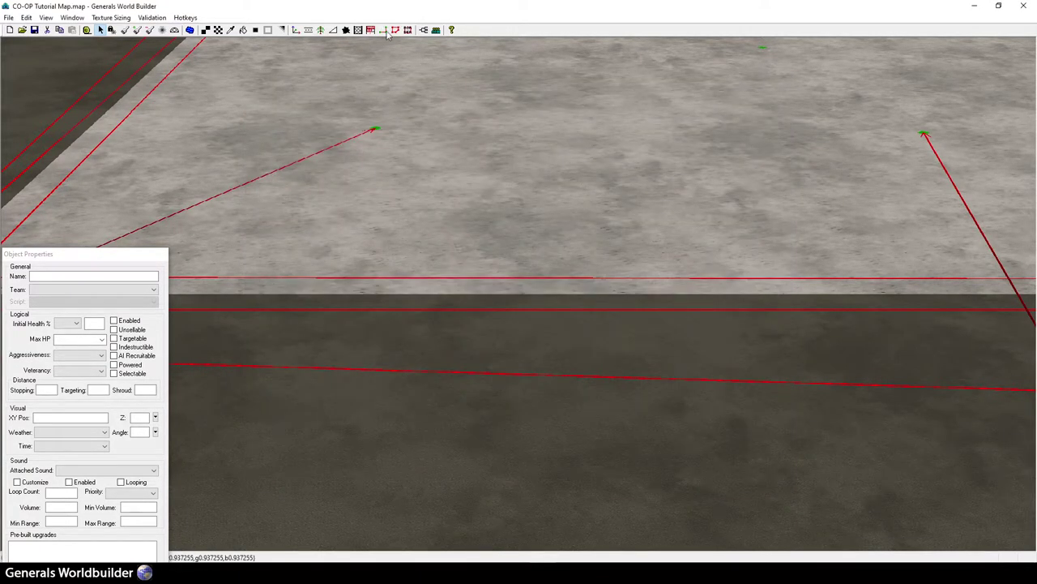
In the China Base Expand Start - N script, set the true action "Start building team" to China Replace Dozer. 1.
click(424, 30)
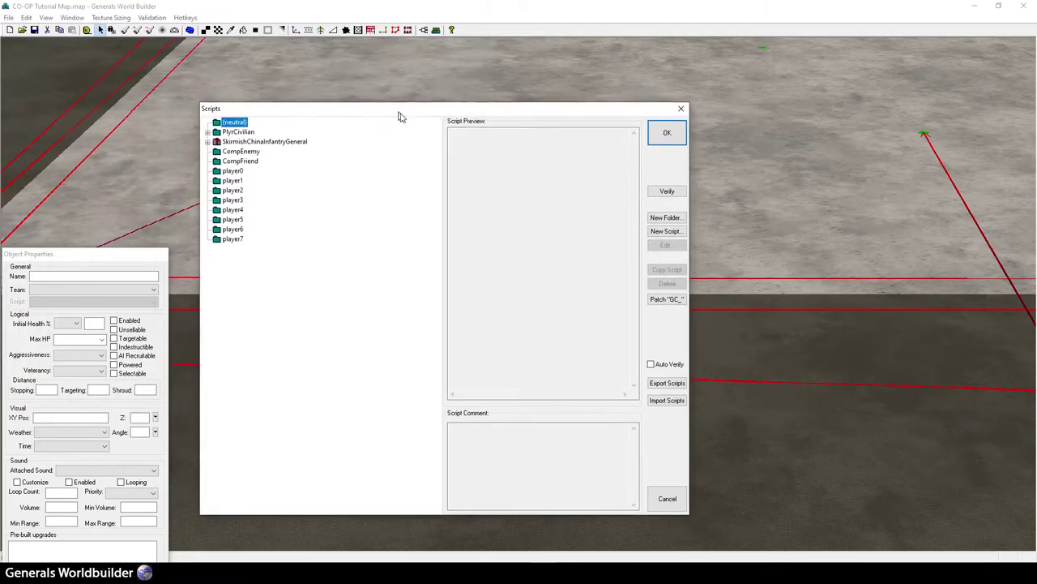
click(211, 144)
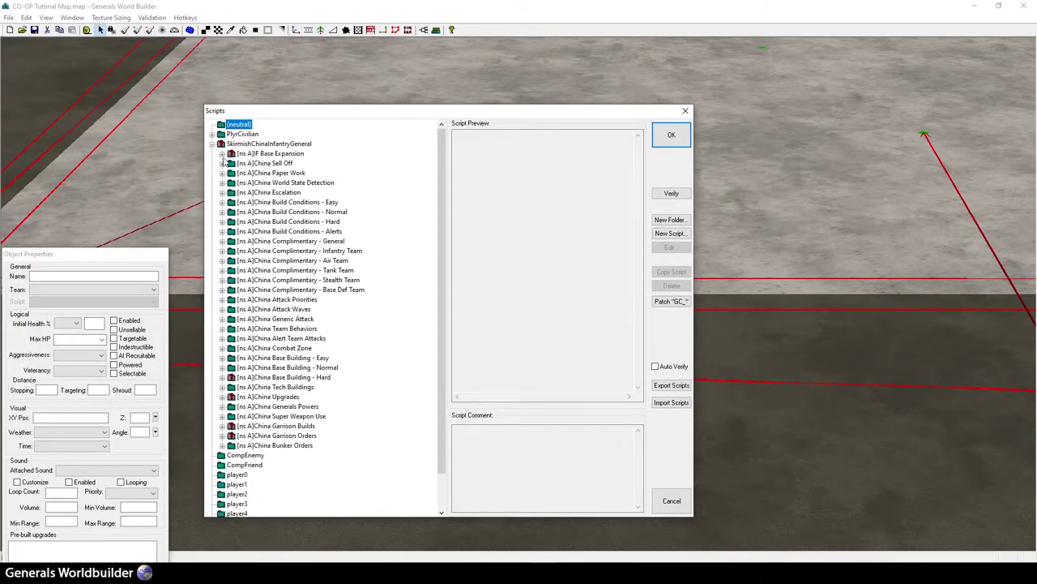
click(222, 154)
double_click(290, 173)
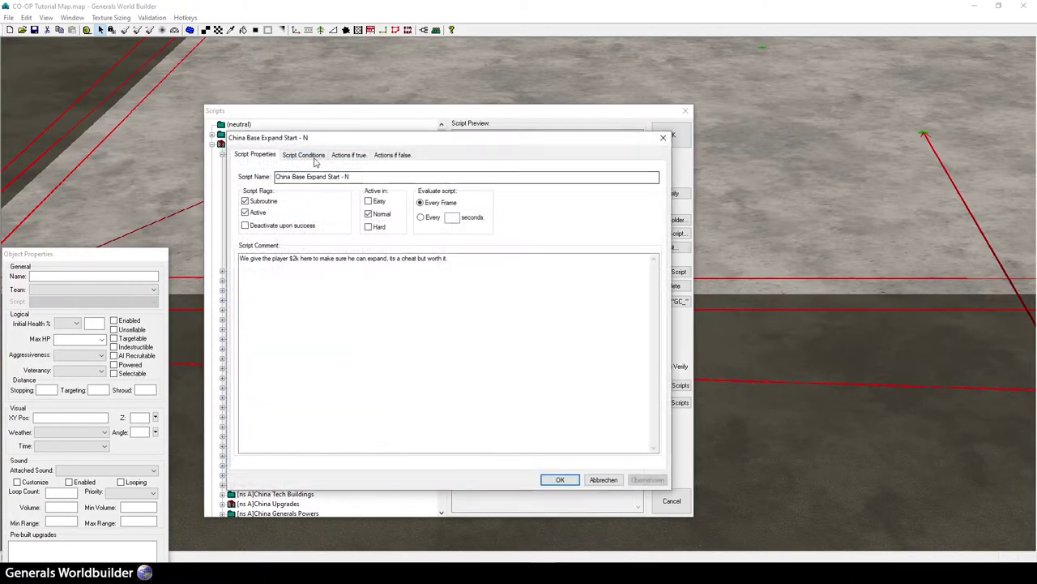
click(350, 155)
double_click(317, 213)
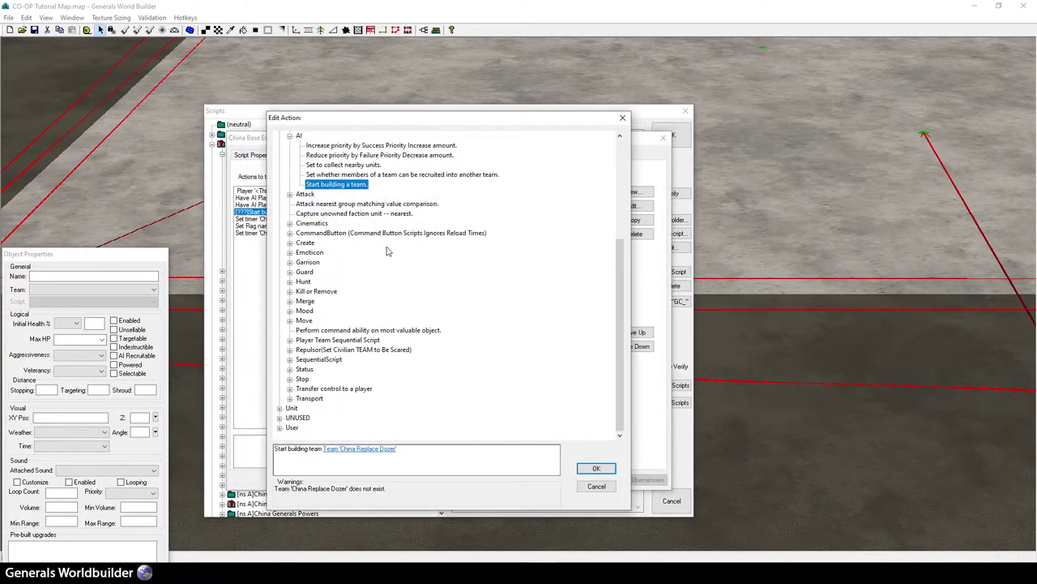
click(359, 451)
click(547, 310)
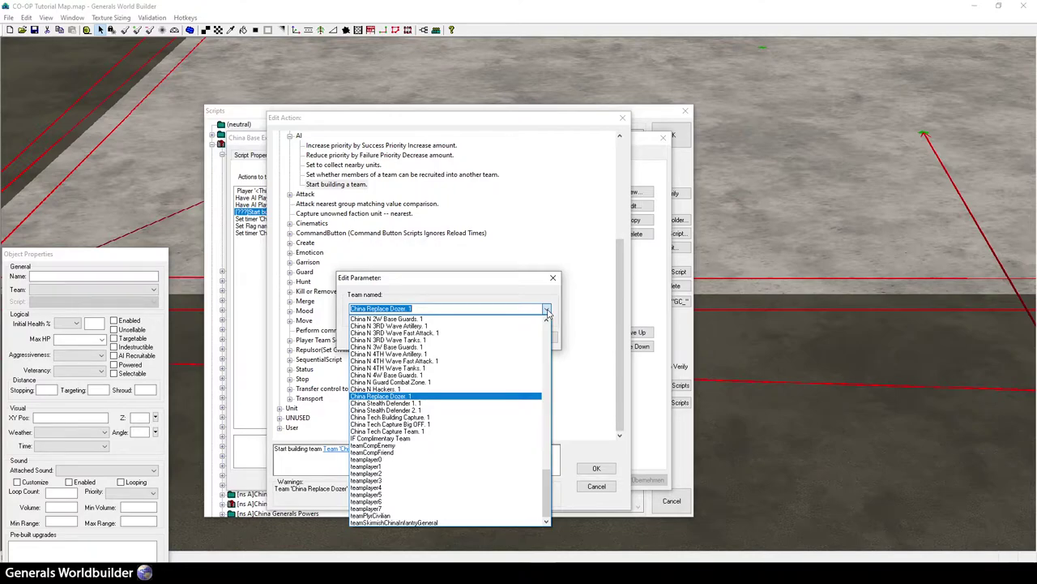
click(547, 312)
click(509, 336)
click(594, 469)
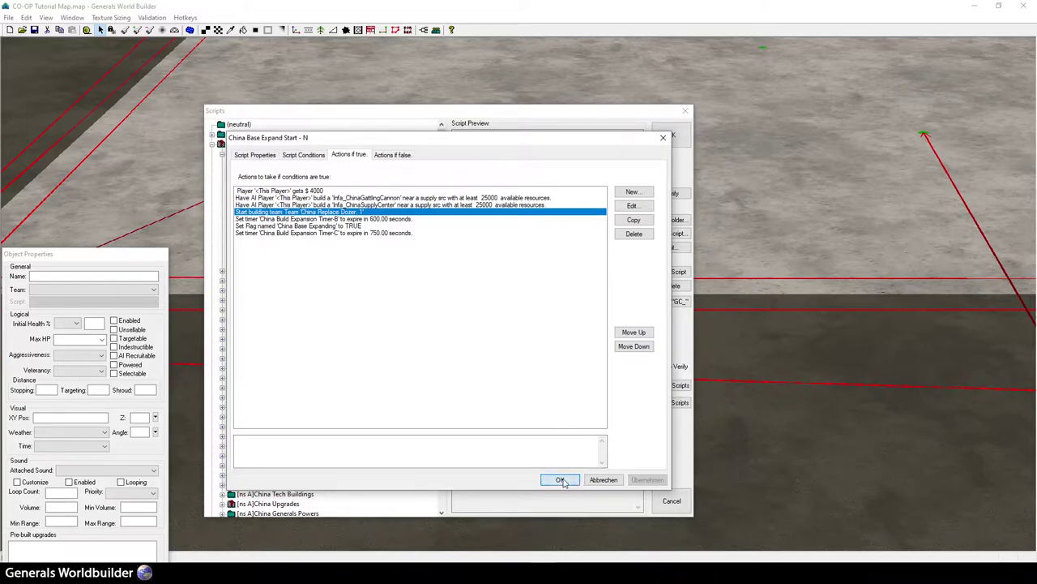
click(562, 480)
In the China Base Expand Start - H script, set the true action "Start building team" to China Replace Dozer. 1.
click(348, 183)
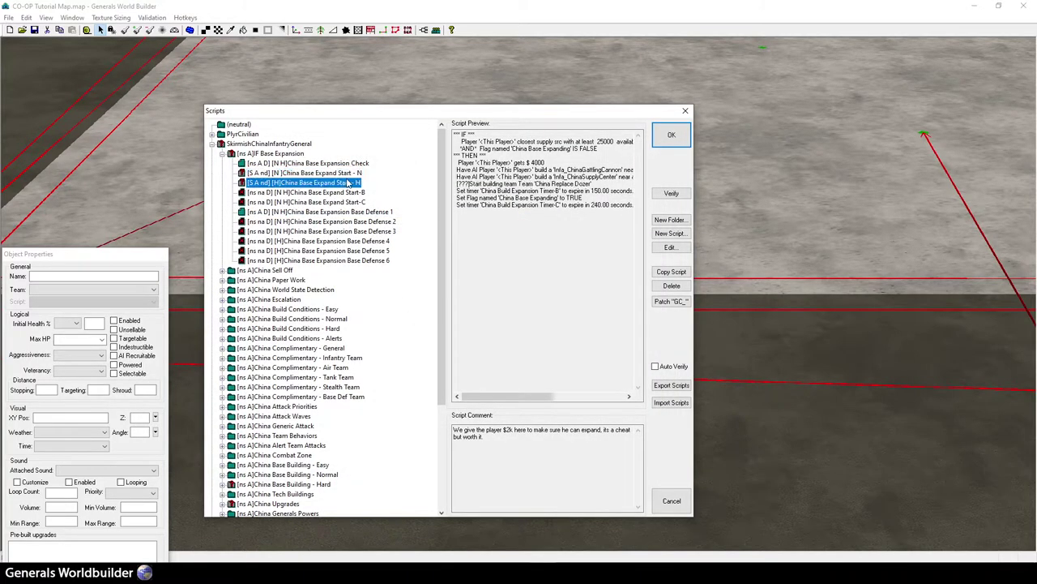
drag(456, 184, 608, 187)
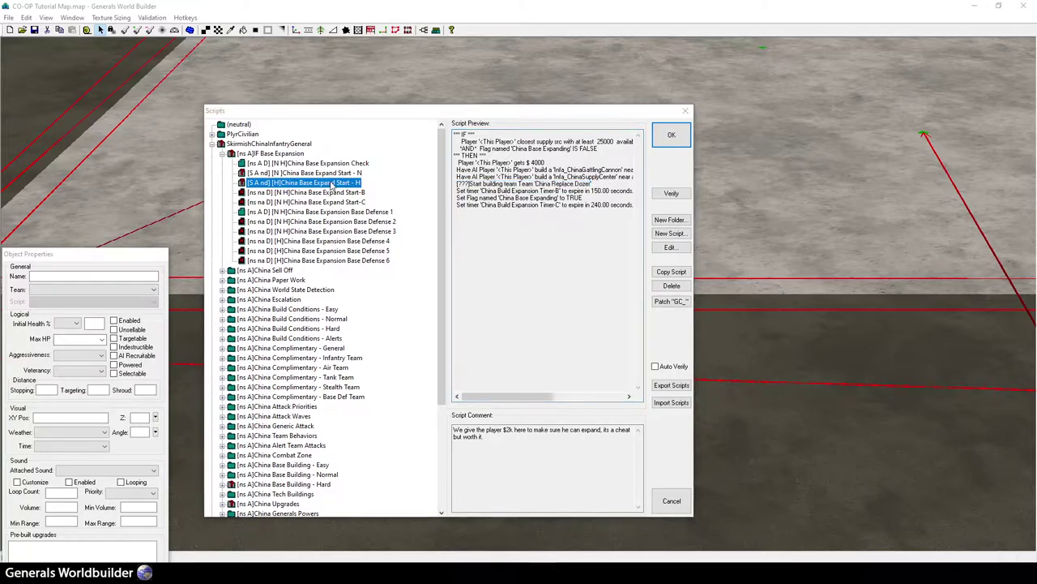
double_click(325, 183)
click(348, 154)
double_click(354, 212)
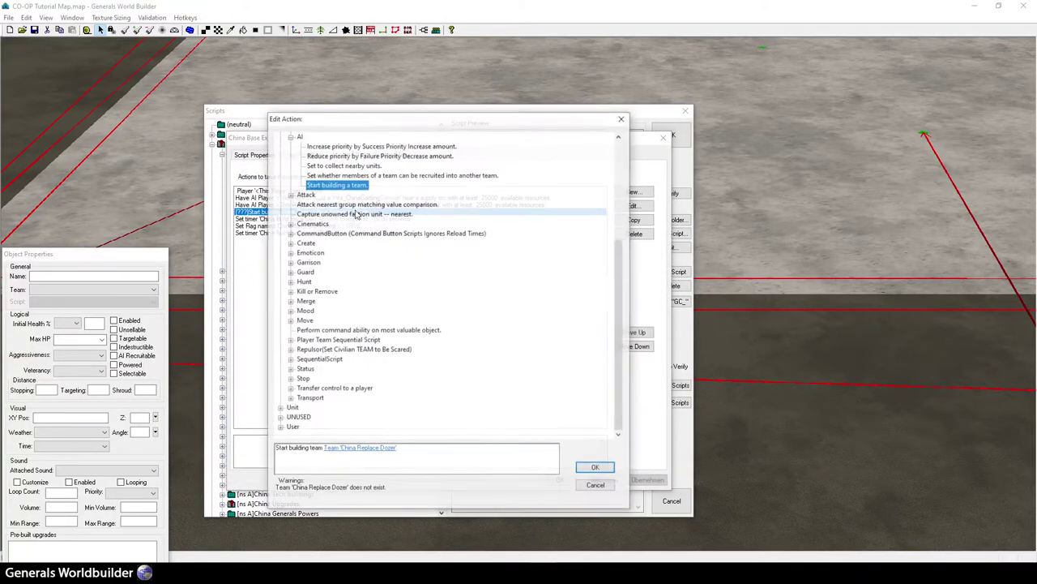
click(389, 449)
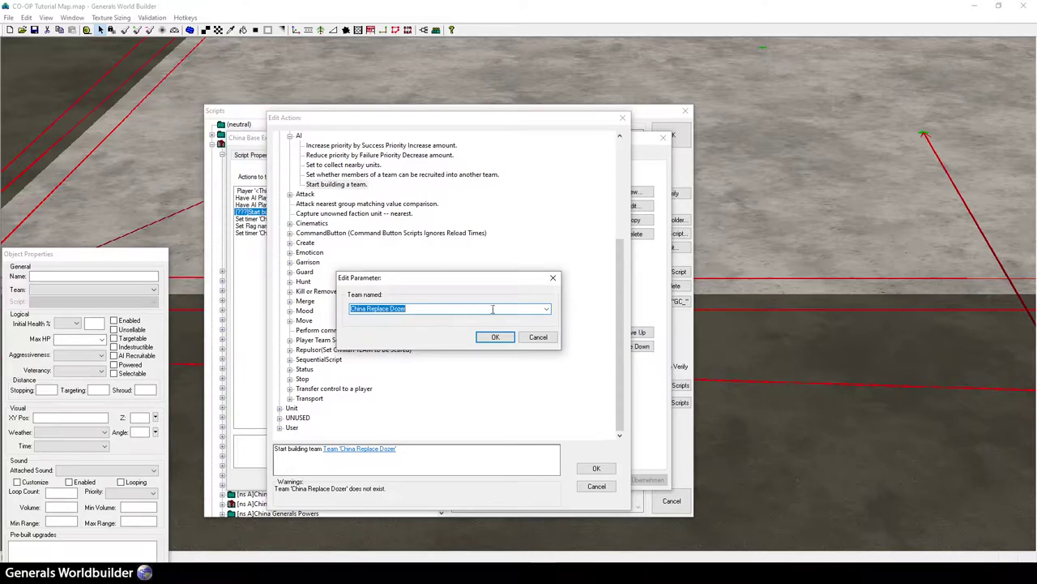
click(547, 308)
click(528, 324)
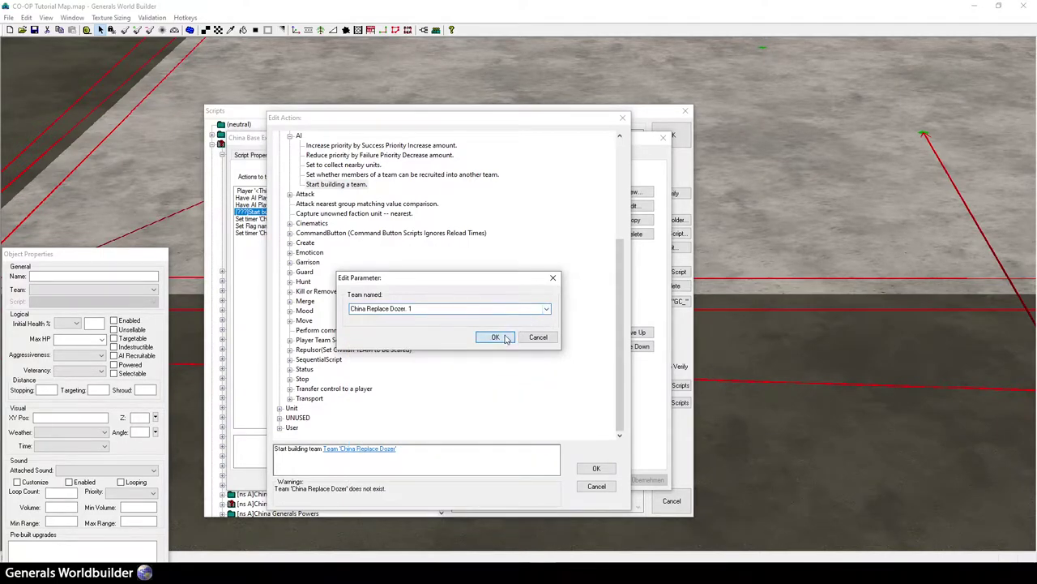
click(502, 338)
click(591, 470)
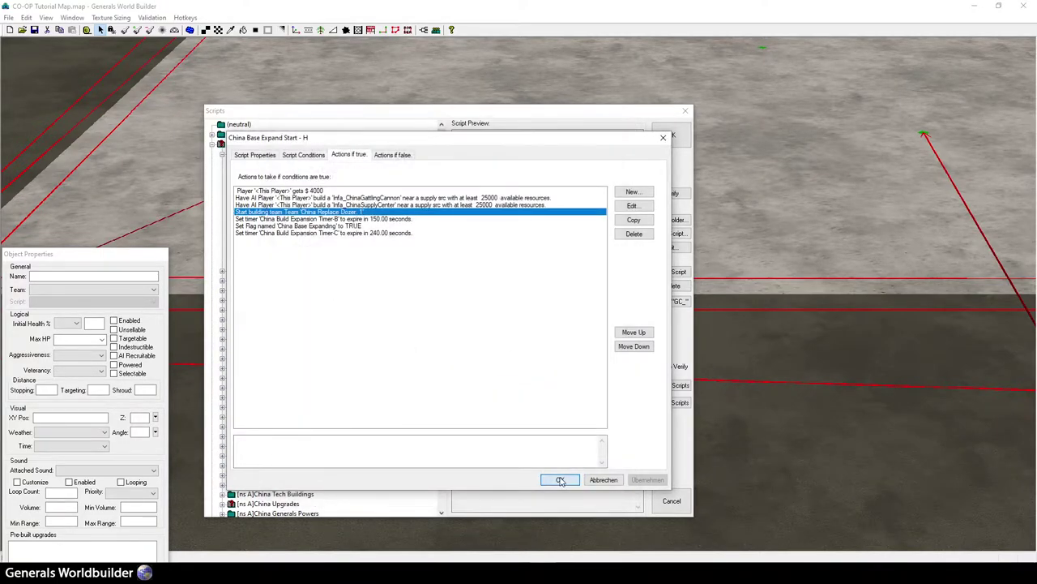
click(561, 479)
Verify the scripts and review the previews of China Base Expand Start - N and China Base Expand Start - H.
click(672, 193)
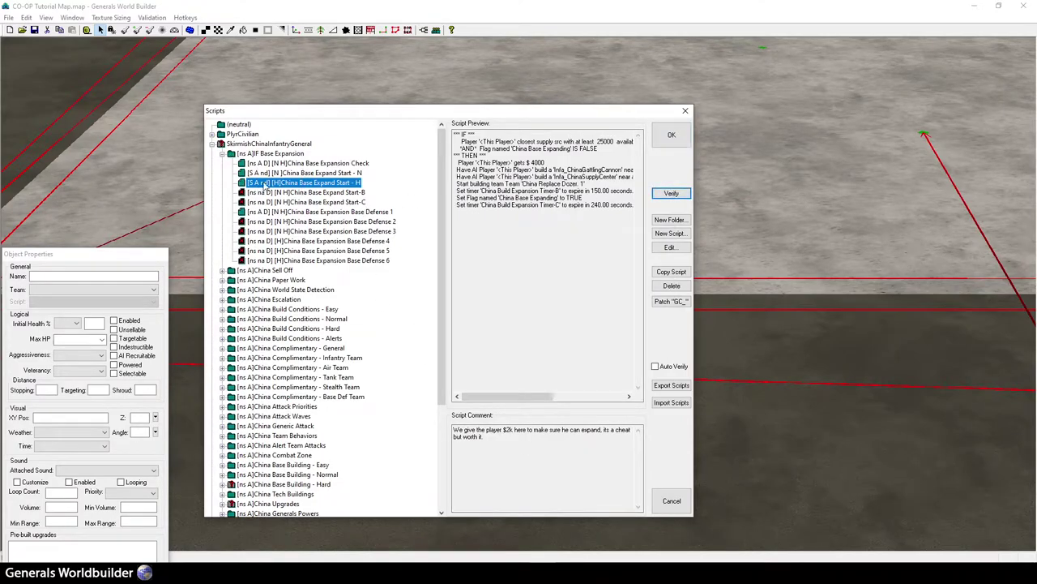
click(319, 173)
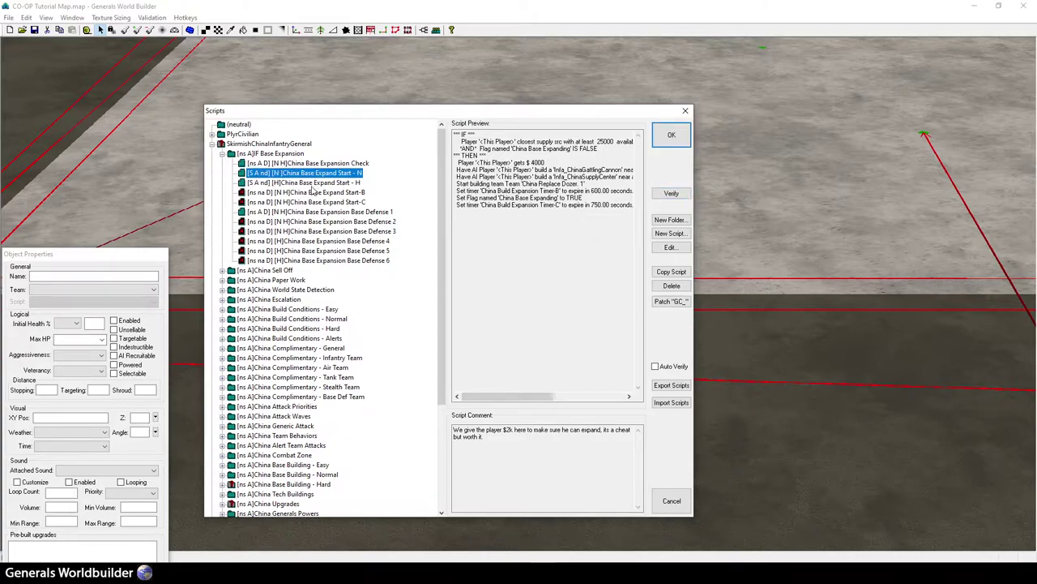
click(315, 183)
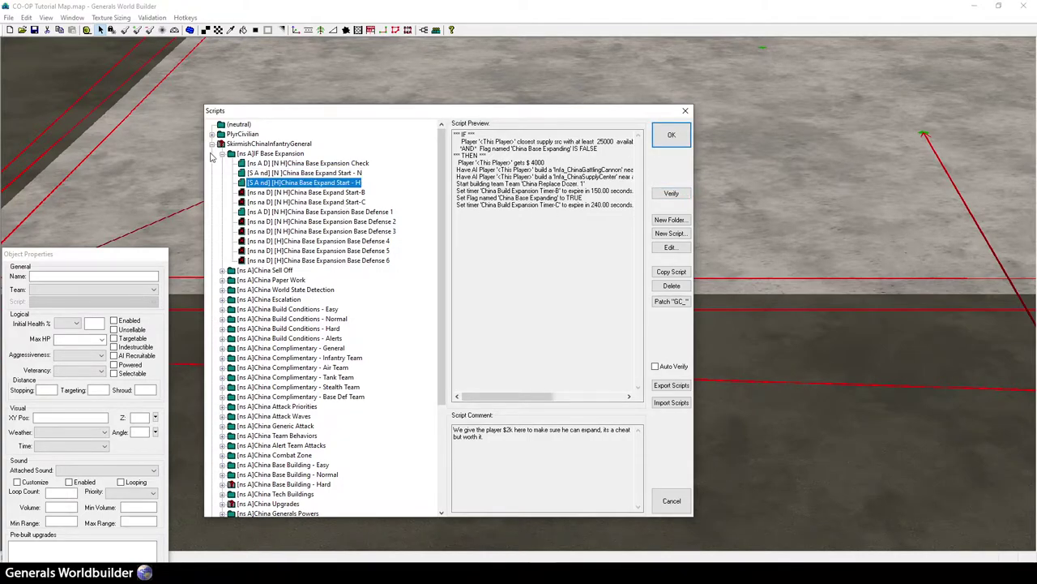
Examine the timer and Enable Script actions of China 7+ Power Plants Front - H in the China Base Building - Hard folder.
click(222, 153)
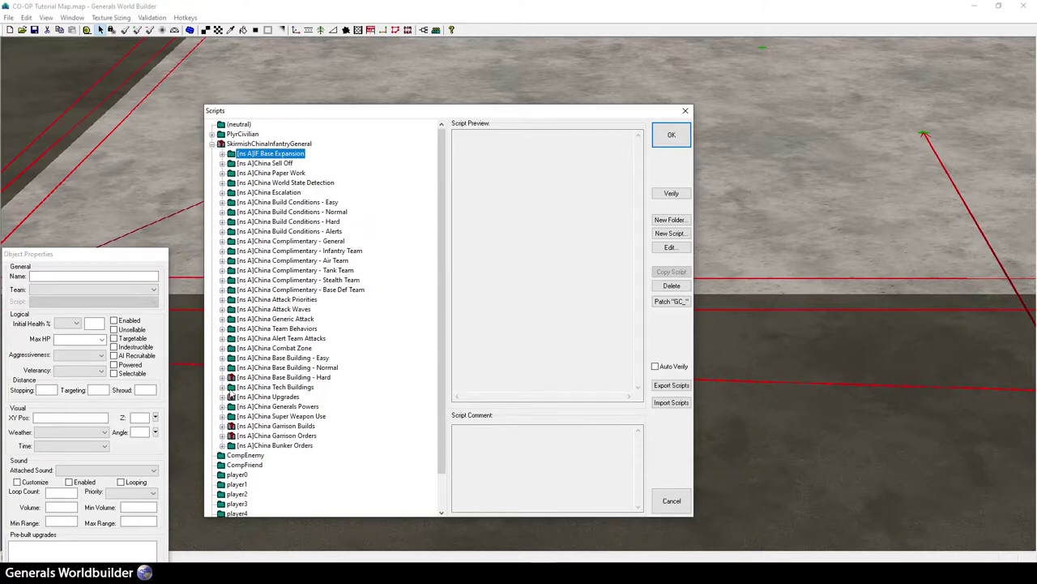
click(223, 377)
click(299, 319)
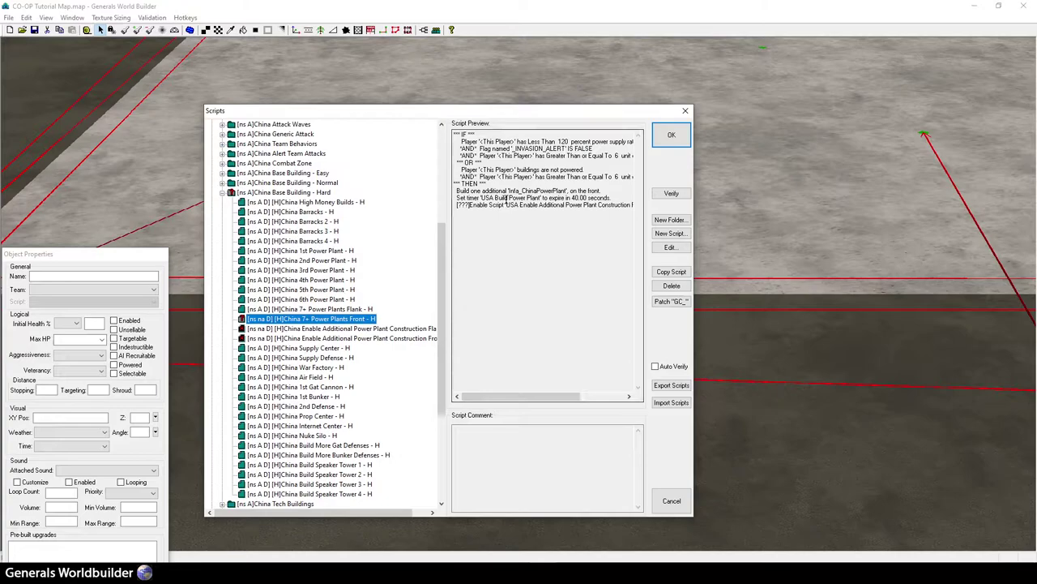
double_click(486, 198)
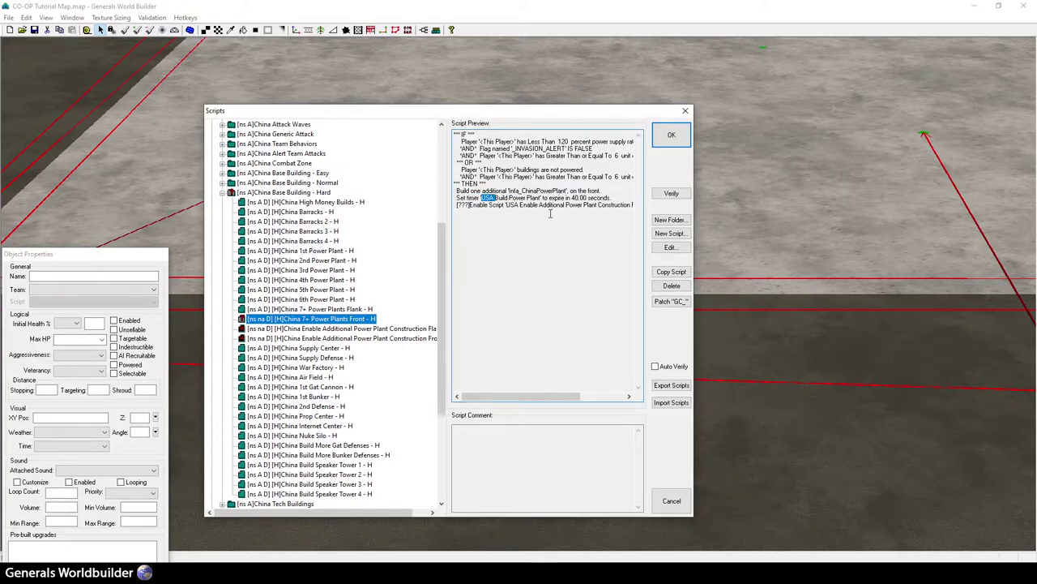
drag(469, 205, 511, 207)
click(527, 205)
double_click(512, 205)
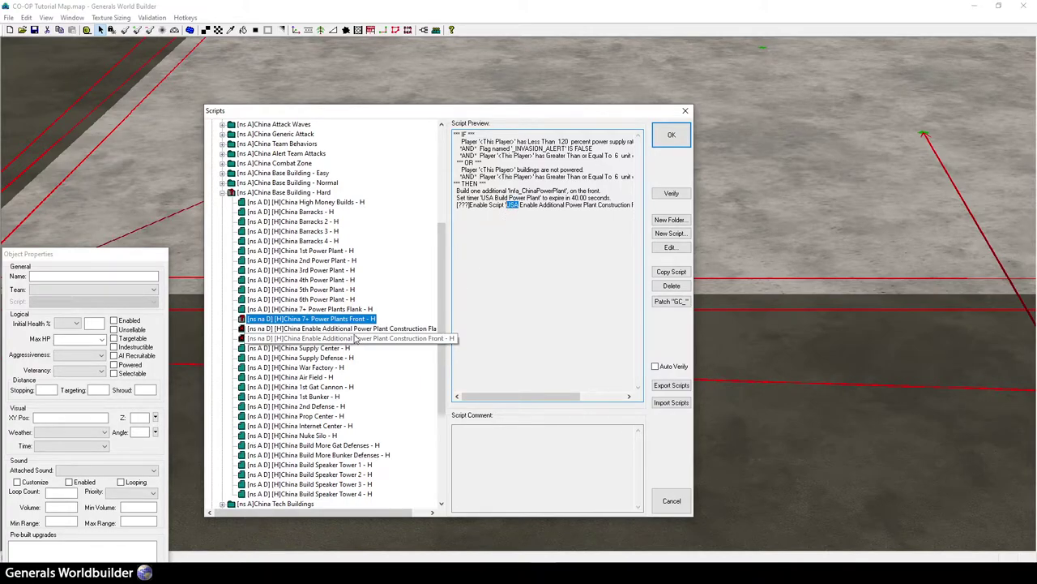
Compare the Enable Additional Power Plant Construction Flank and Front scripts, and examine the China 7+ Power Plants Flank - H script.
click(355, 332)
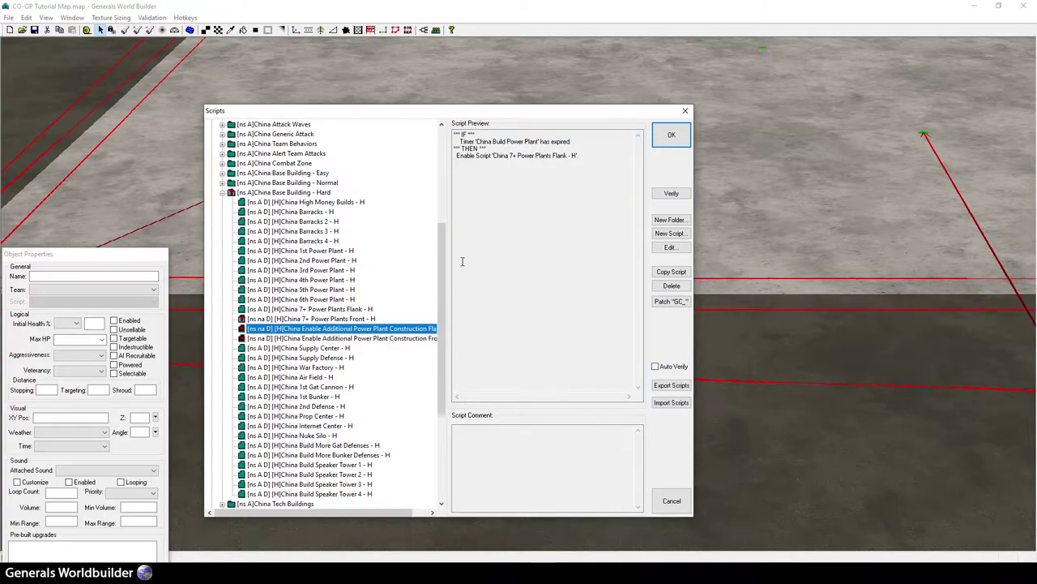
click(410, 342)
click(411, 331)
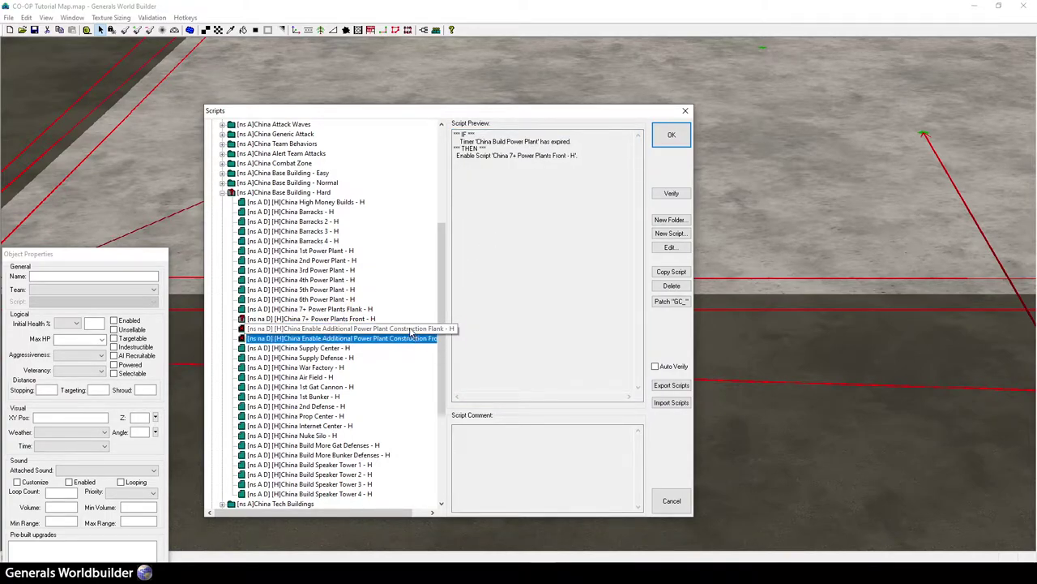
click(365, 310)
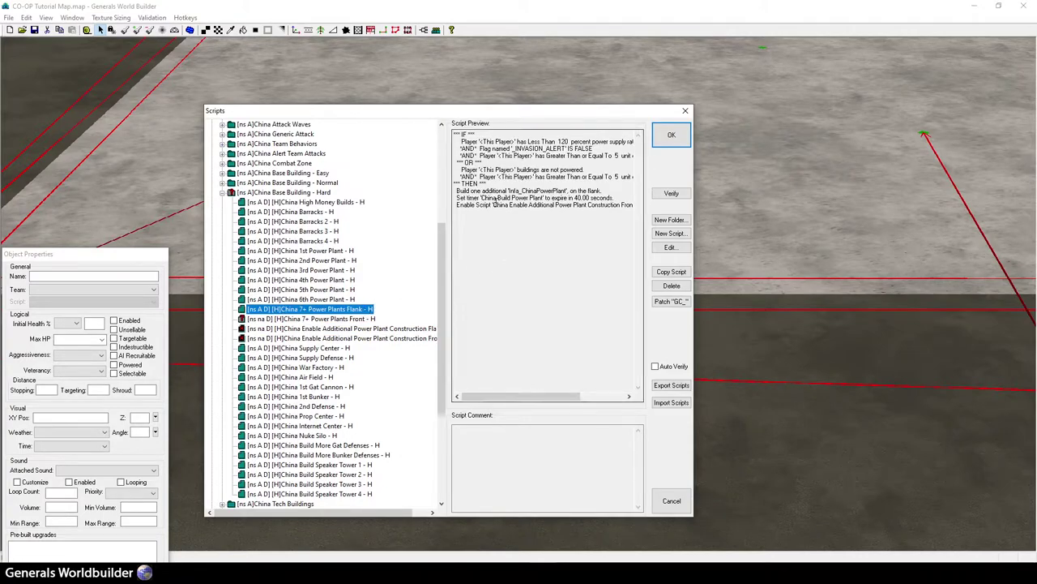
In the China 7+ Power Plants Front - H script, set the timer named in the 40-second true action to China Build Power Plant.
click(343, 320)
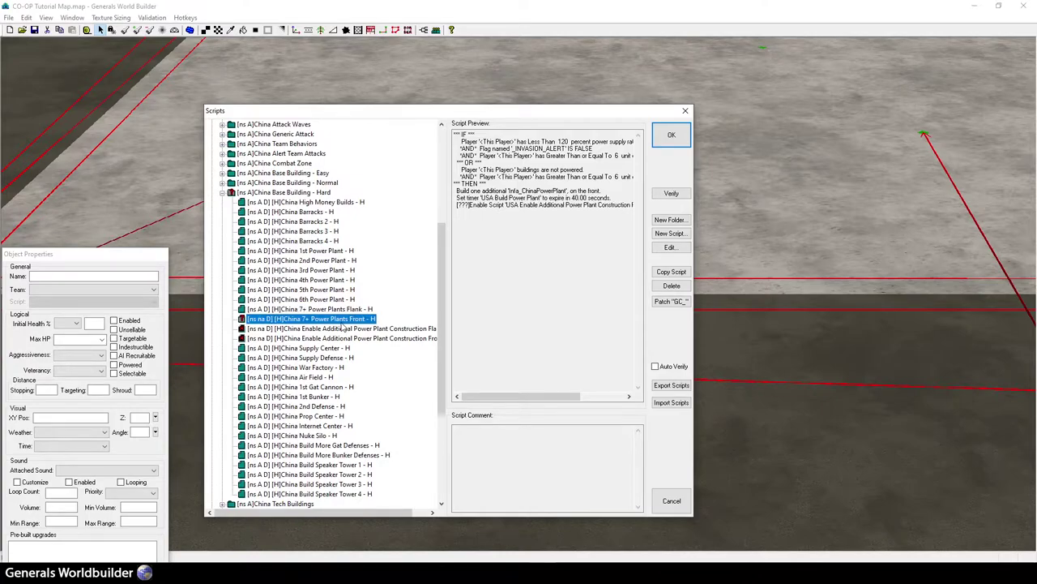
double_click(343, 321)
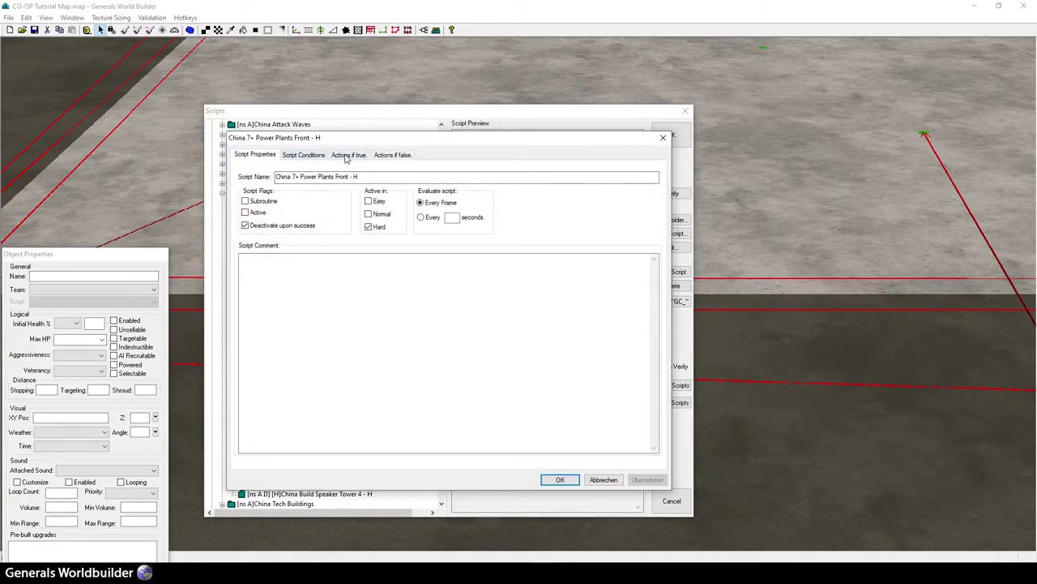
click(346, 156)
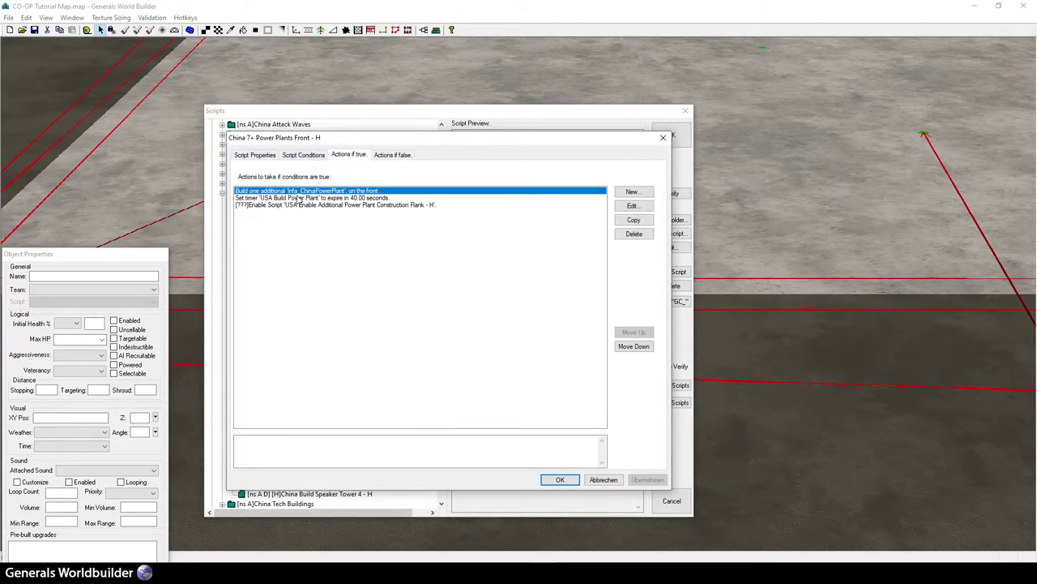
click(298, 199)
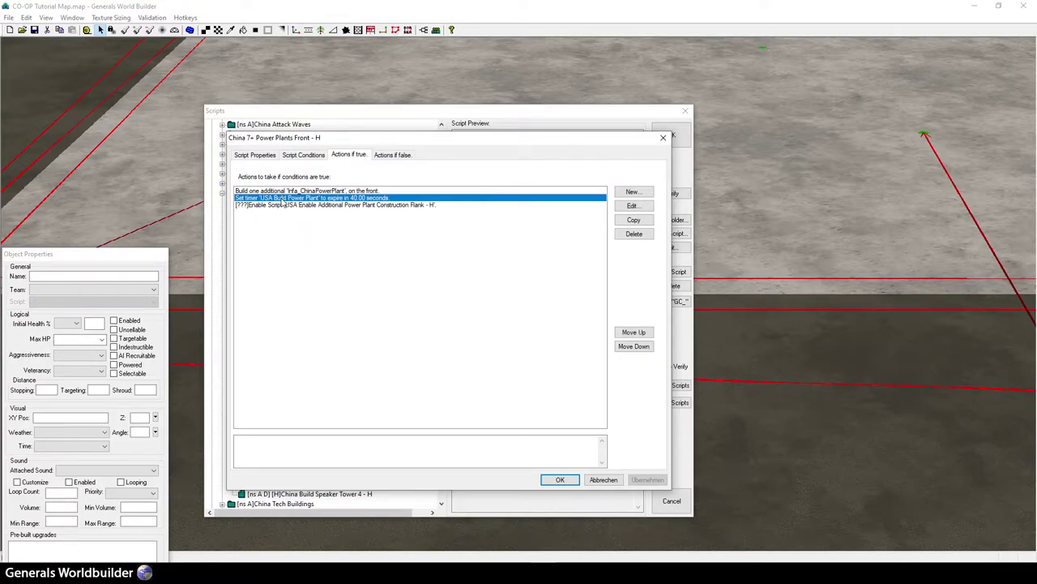
double_click(282, 201)
click(328, 449)
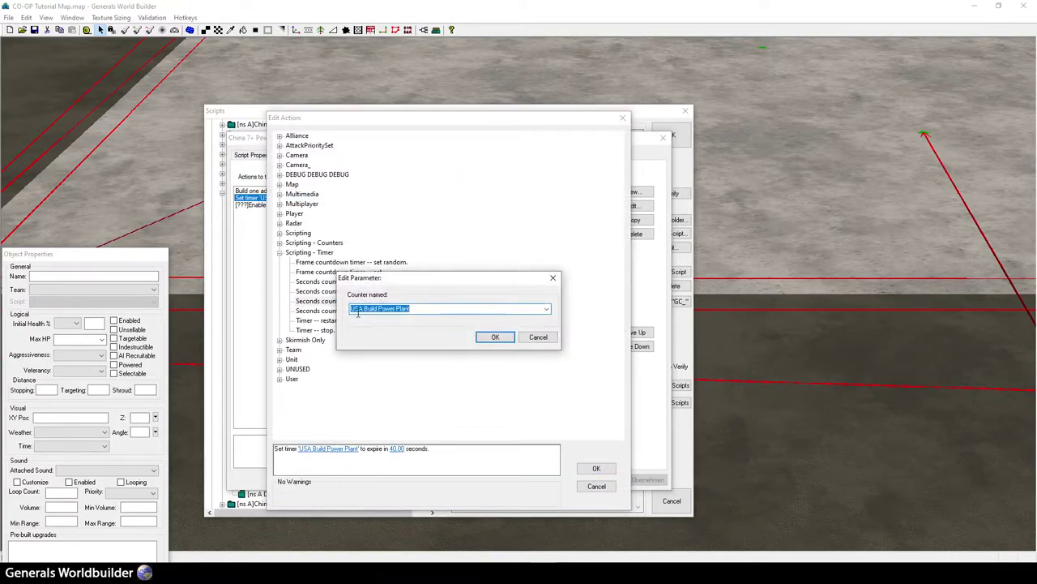
click(364, 309)
drag(364, 309, 334, 341)
text(China)
click(493, 337)
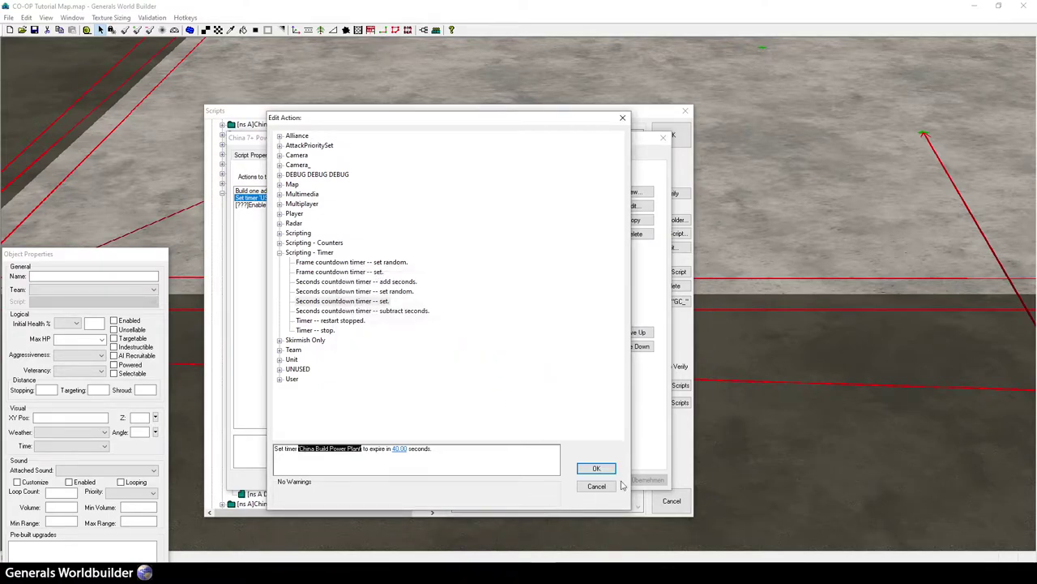
click(347, 452)
click(549, 309)
click(548, 309)
click(494, 337)
click(596, 467)
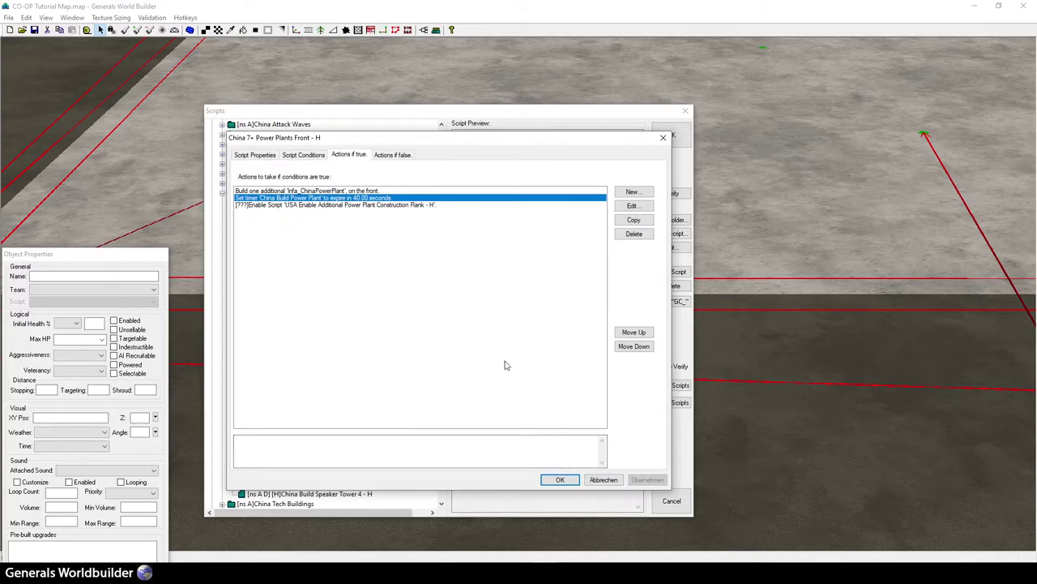
Point the script's Enable Script action to China Enable Additional Power Plant Construction Flank - H and save the script.
double_click(304, 205)
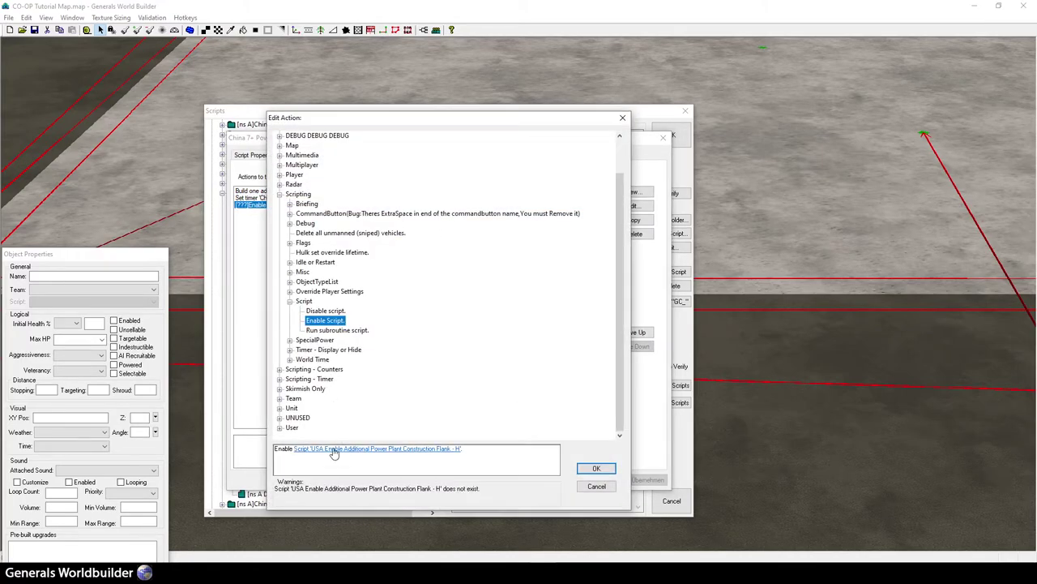
click(332, 449)
click(362, 308)
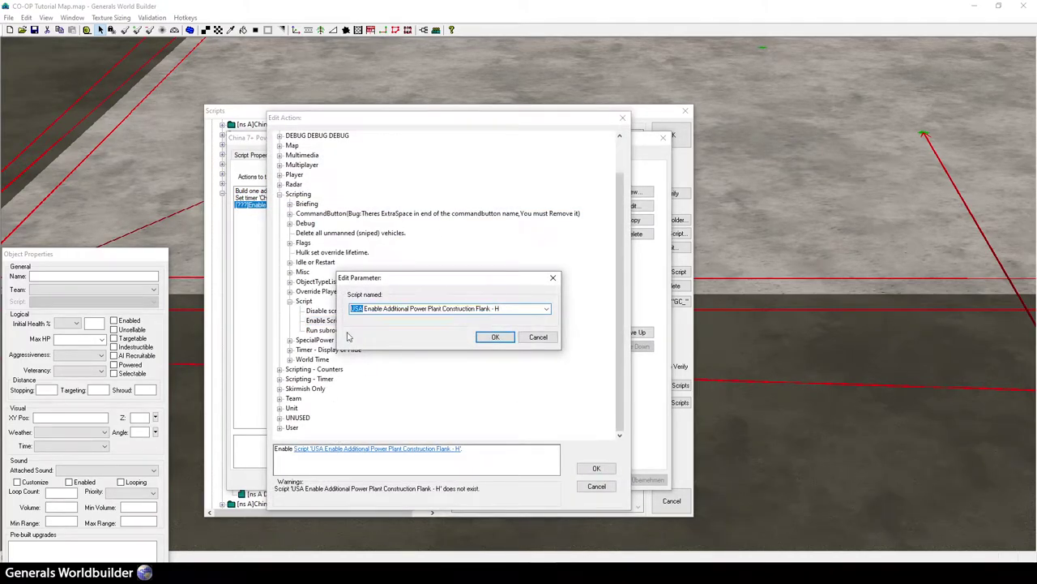
text(China)
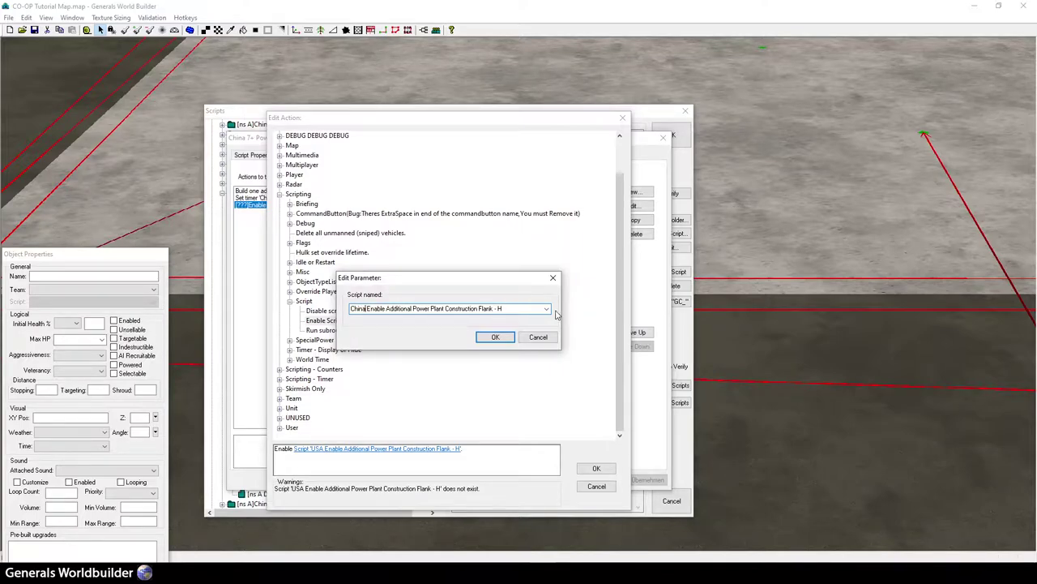
click(547, 309)
click(547, 309)
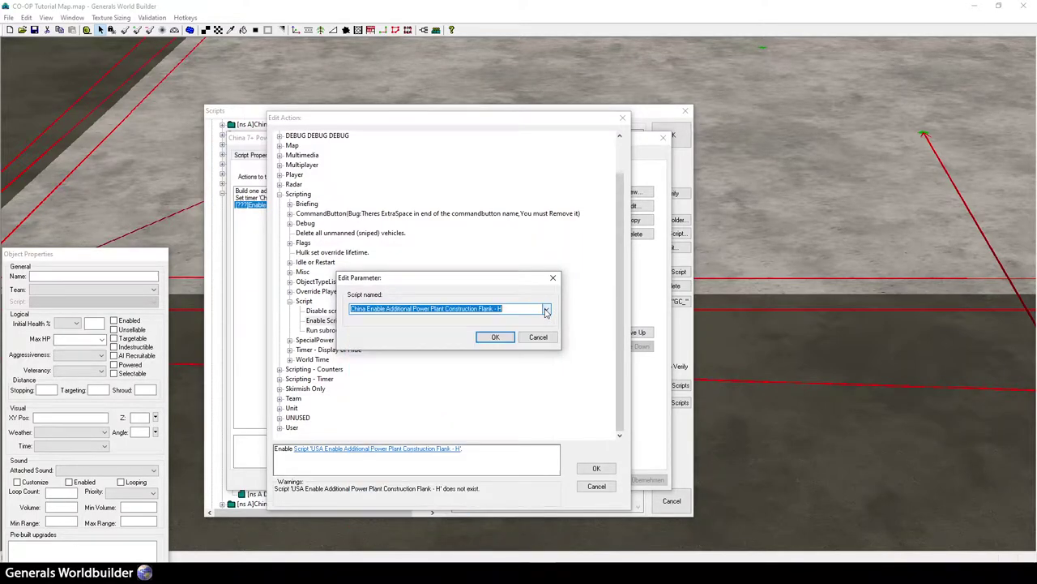
click(498, 337)
click(595, 469)
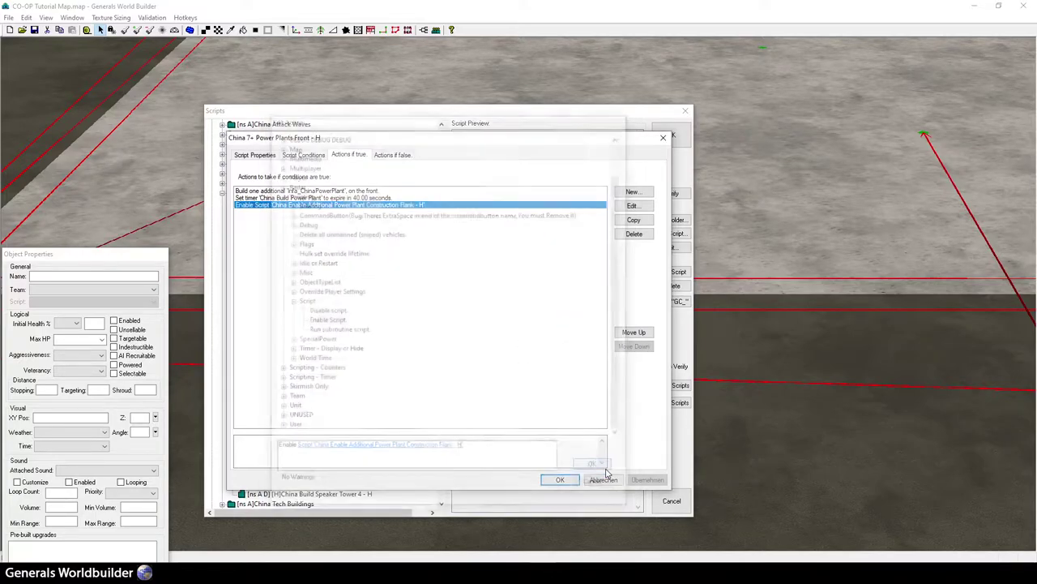
click(560, 480)
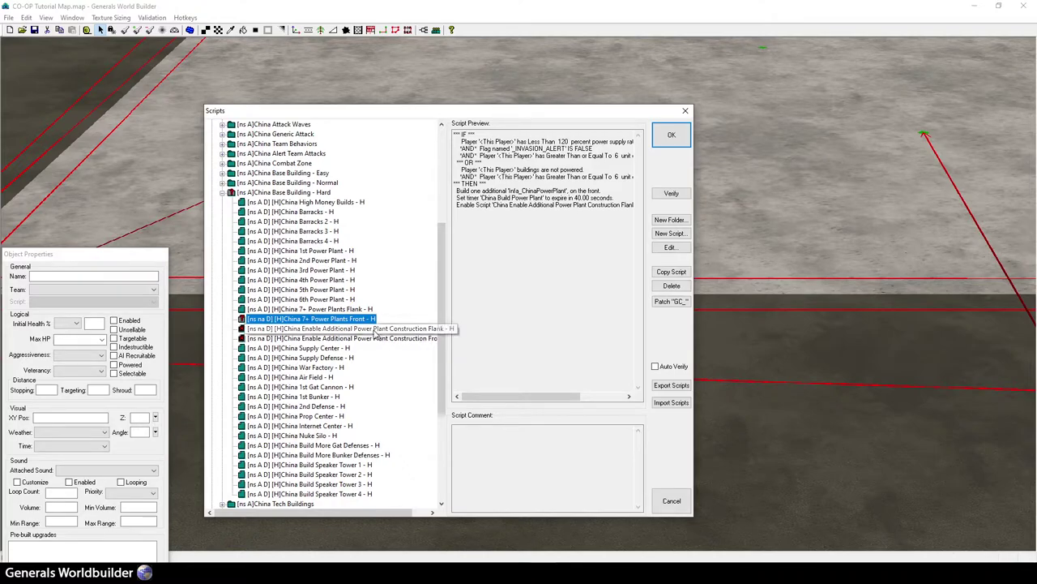
Verify the scripts and review the previews of the Enable Additional Power Plant Construction and 1st, 2nd and 6th Power Plant scripts.
click(671, 193)
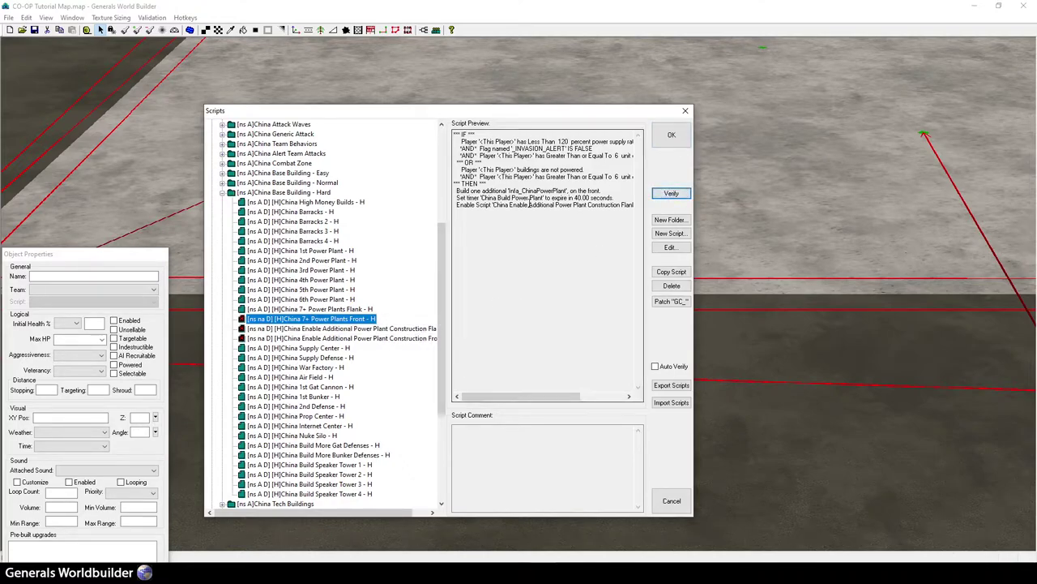
click(354, 330)
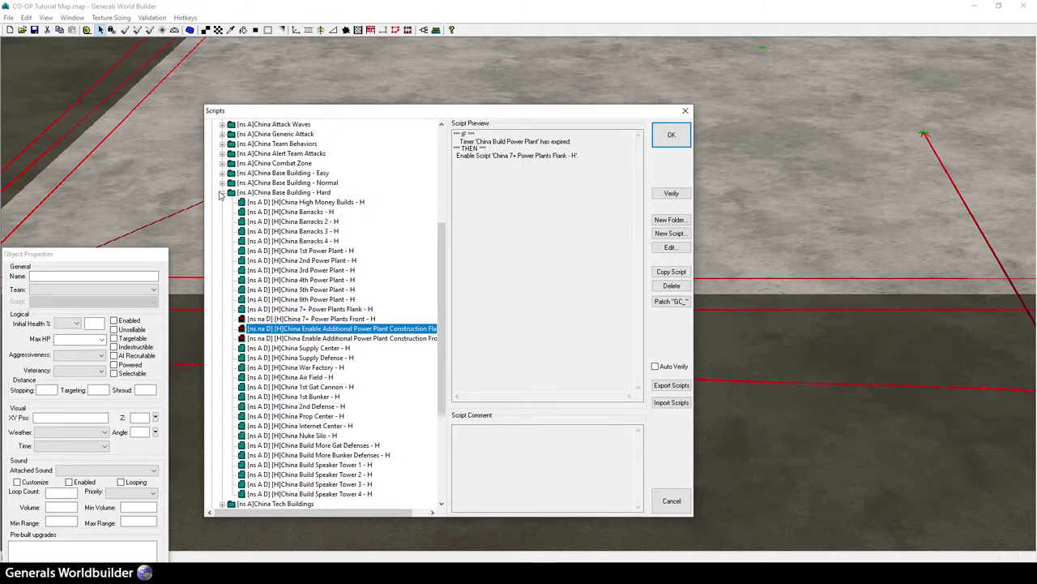
click(309, 339)
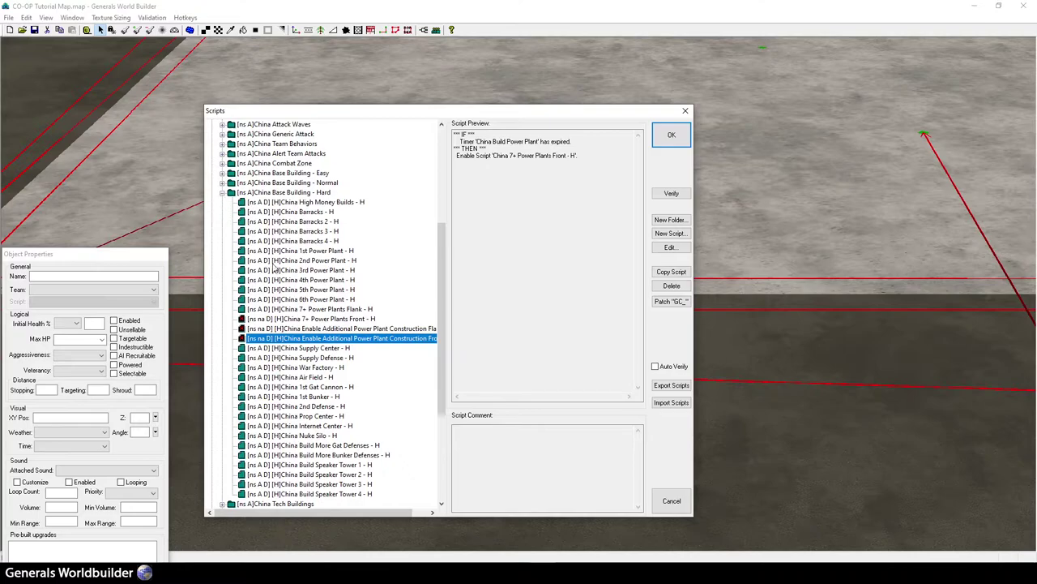
click(275, 263)
click(285, 252)
click(291, 300)
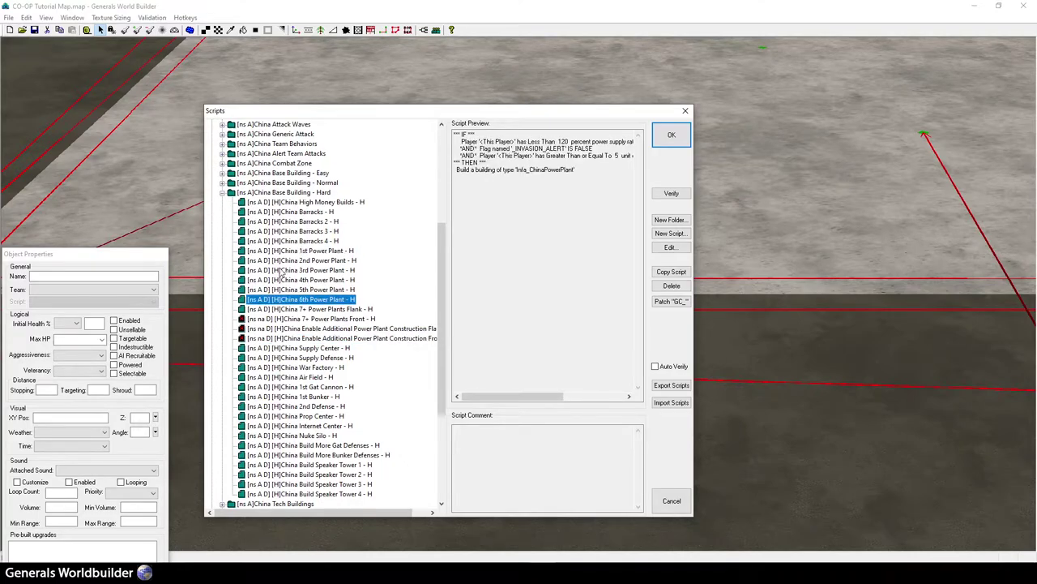
click(222, 195)
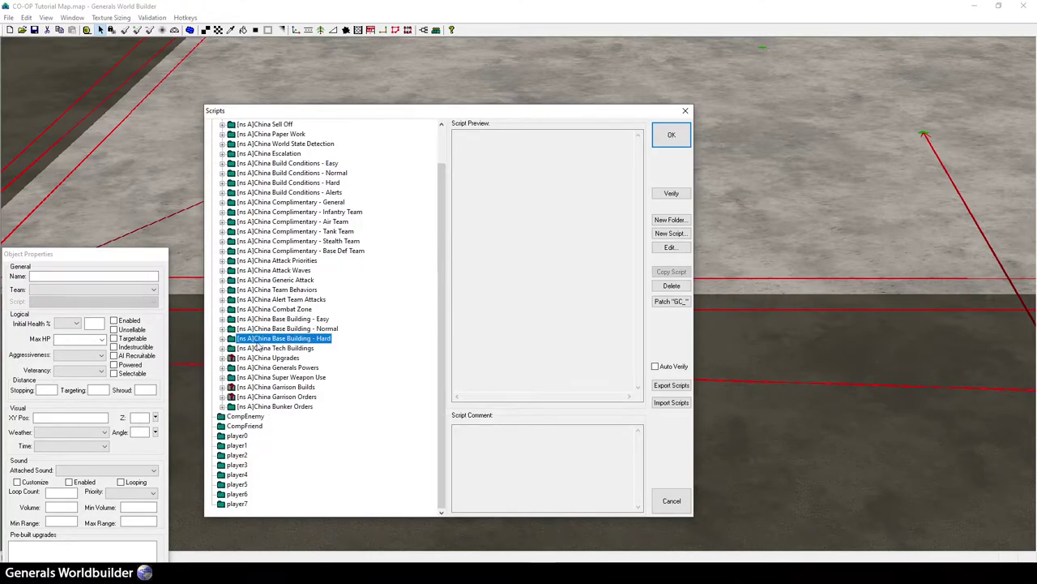
In the China Mines script of the China Upgrades folder, set the team using Command_UpgradeChinaMines to teamSkirmishChinaInfantryGeneral.
click(223, 358)
click(282, 367)
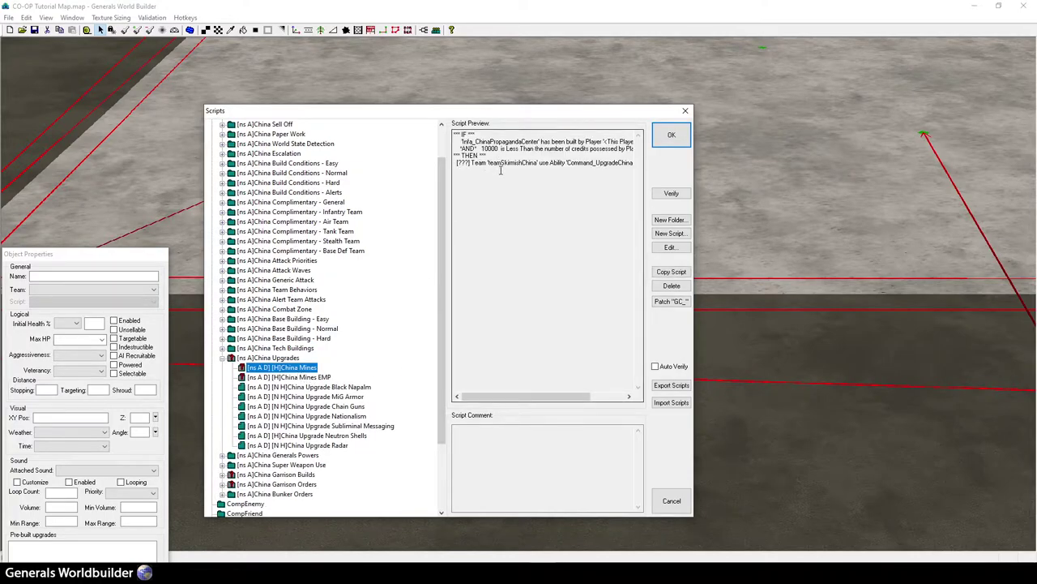
drag(458, 162, 586, 166)
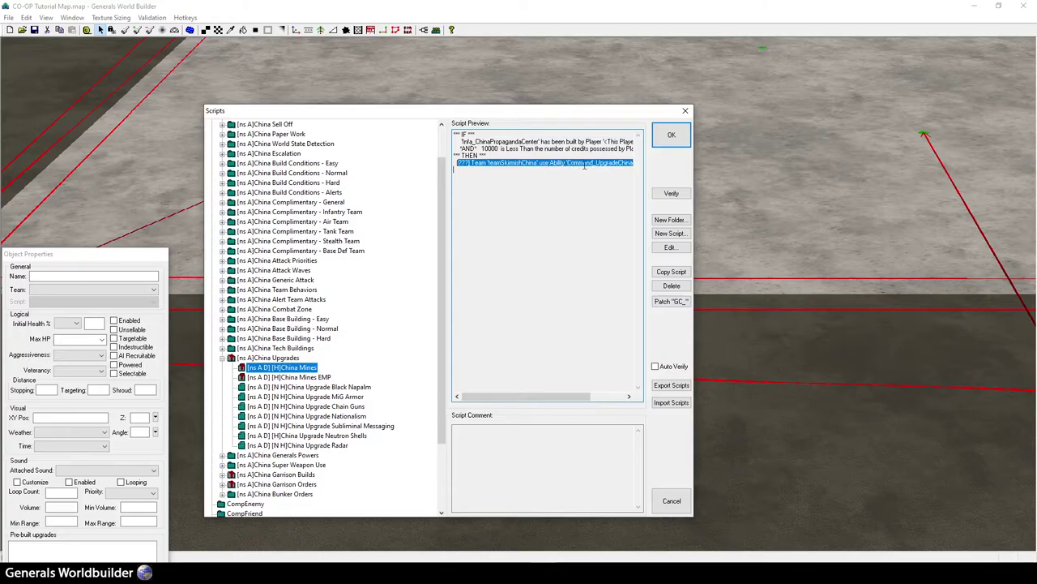
click(524, 170)
drag(476, 163, 511, 165)
click(509, 164)
double_click(296, 368)
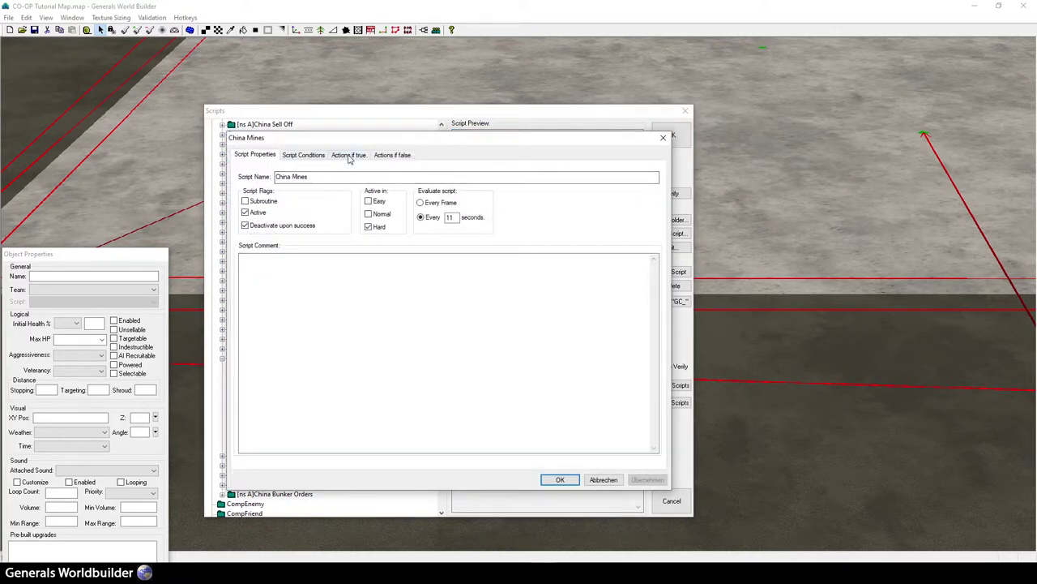
click(349, 154)
double_click(324, 193)
click(328, 452)
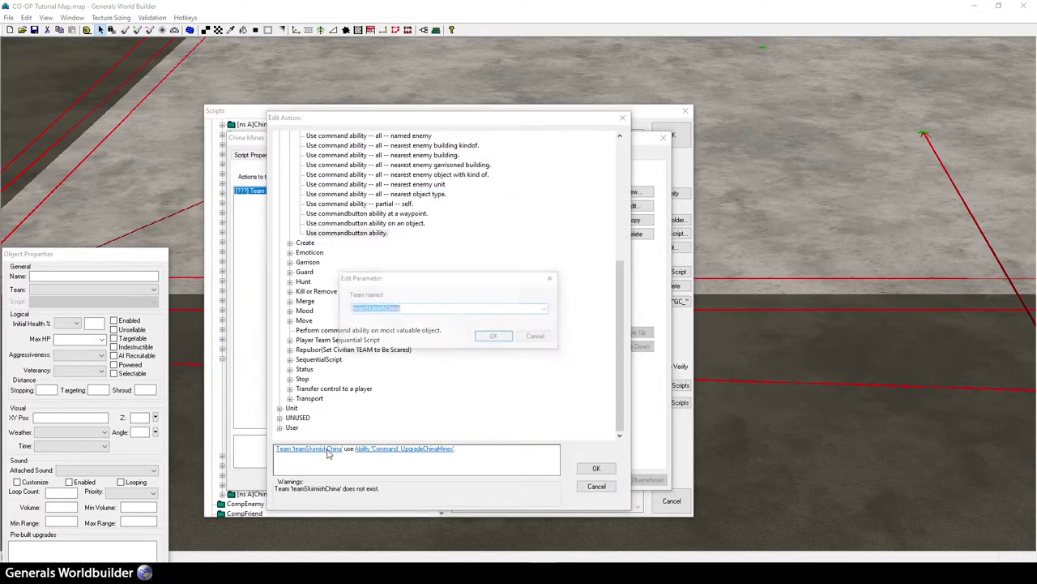
click(547, 310)
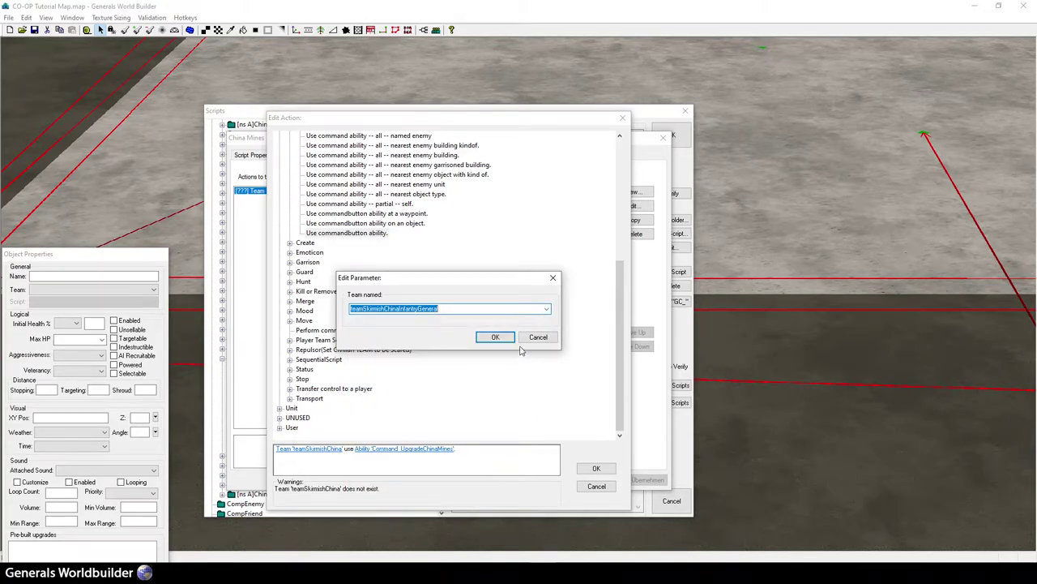
click(495, 336)
click(595, 469)
click(558, 479)
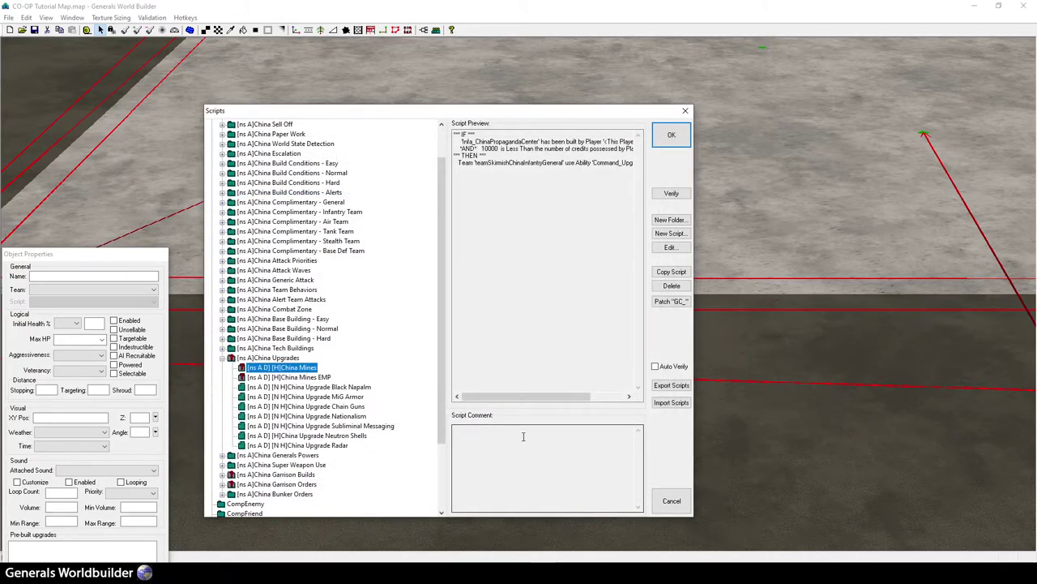
In the China Mines EMP script, set the team using Command_UpgradeEMPMines to teamSkirmishChinaInfantryGeneral, and verify the scripts.
click(325, 379)
double_click(326, 378)
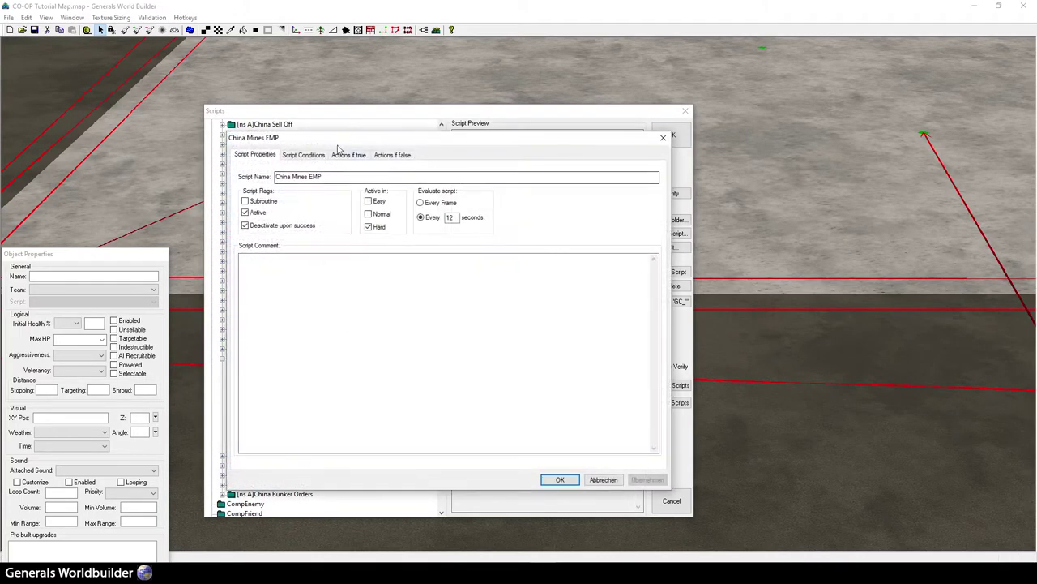
click(347, 154)
double_click(305, 193)
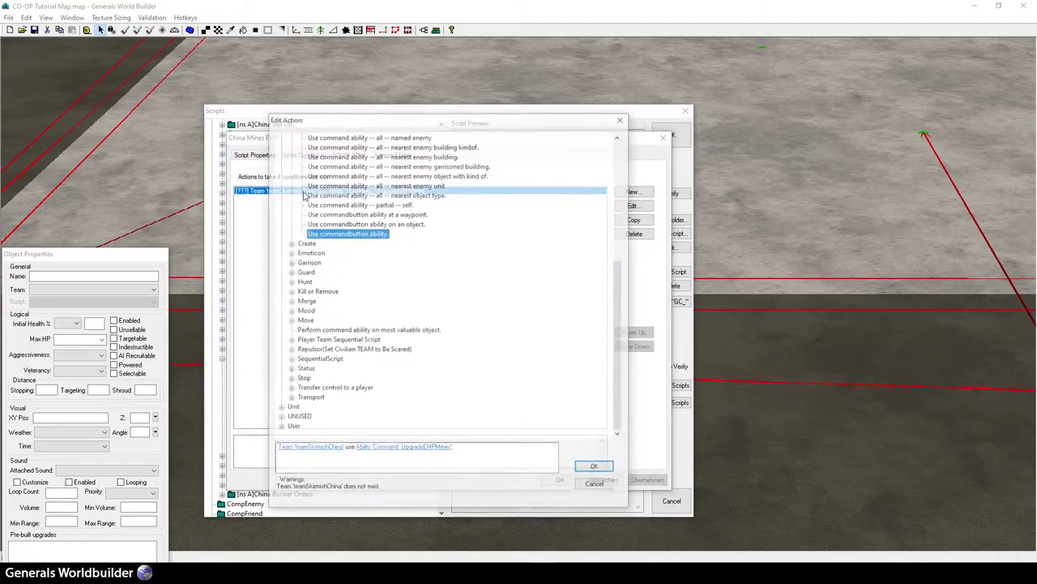
click(329, 448)
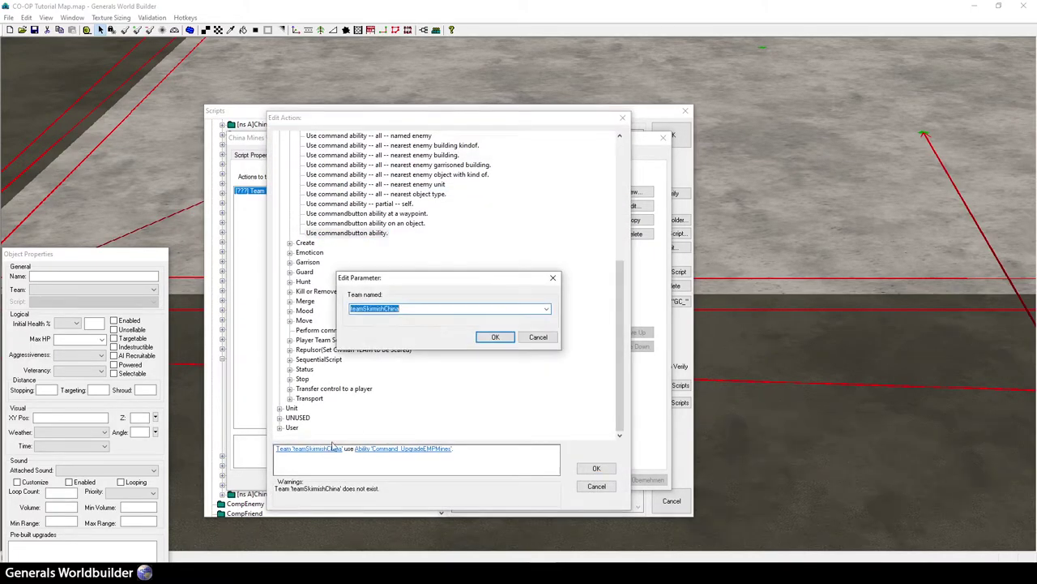
click(546, 309)
click(546, 308)
click(501, 341)
click(596, 468)
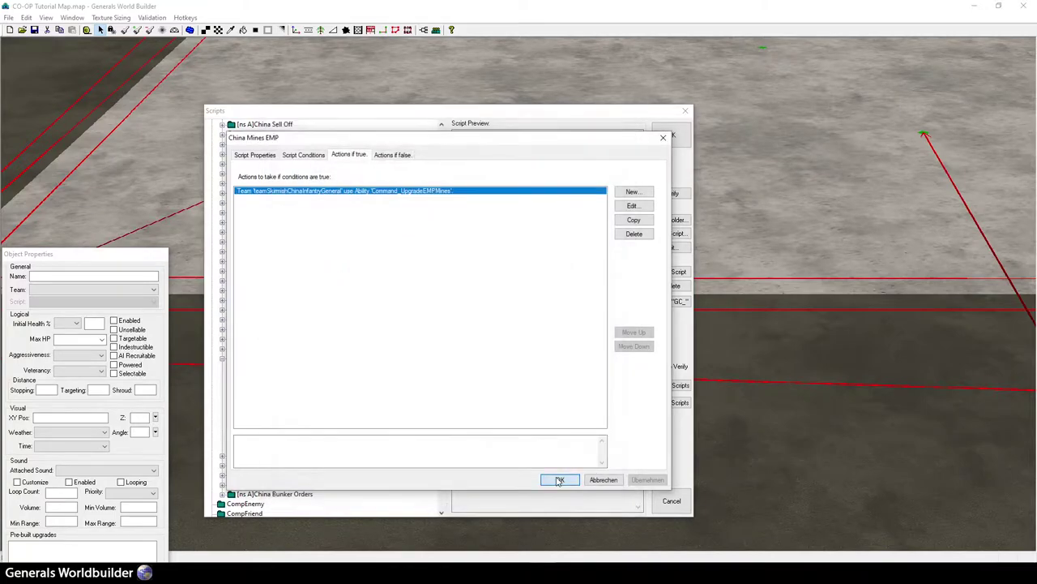
click(559, 479)
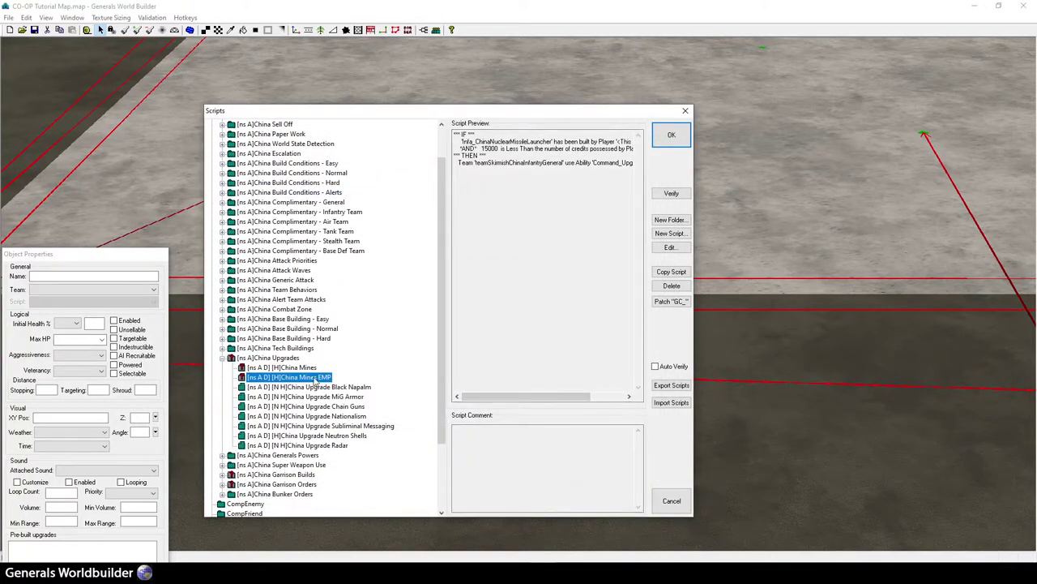
click(671, 195)
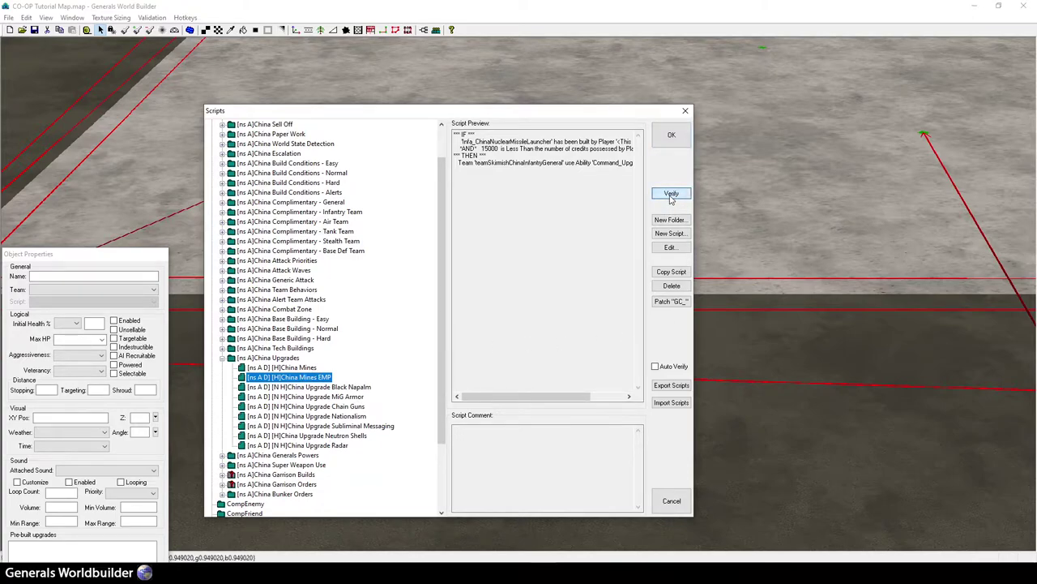
Examine the unit and starting position conditions of China Build Garrison P2 B1 and P3 B1 in the China Garrison Builds folder.
click(222, 358)
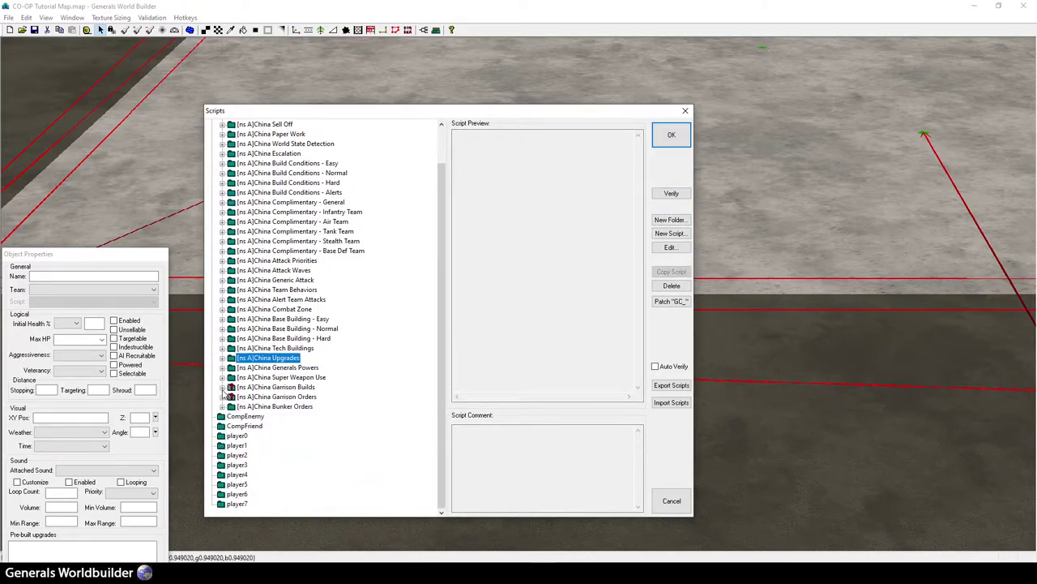
click(223, 389)
click(348, 291)
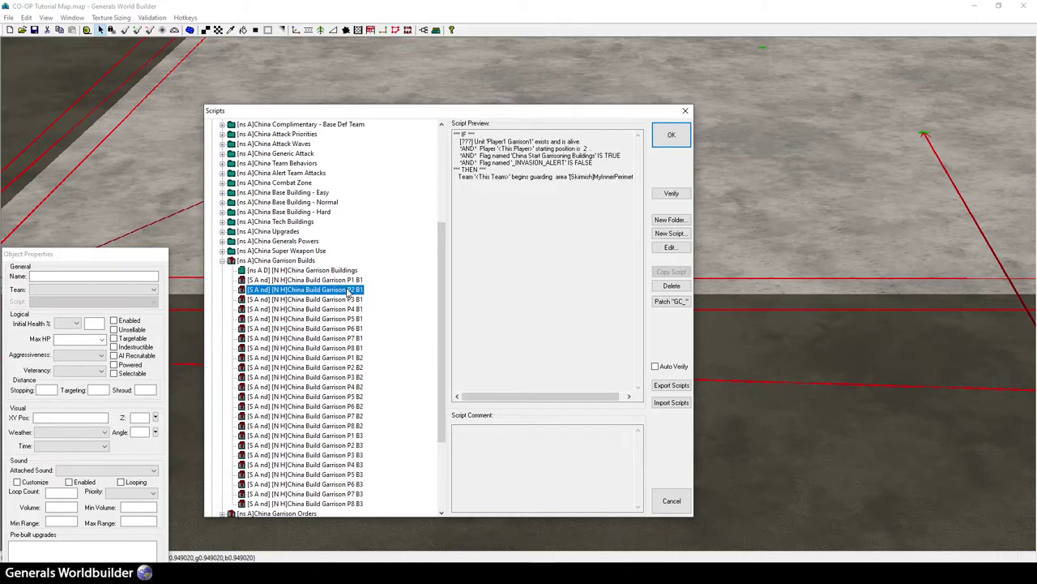
drag(565, 148, 604, 155)
click(357, 299)
drag(478, 149, 490, 156)
click(500, 189)
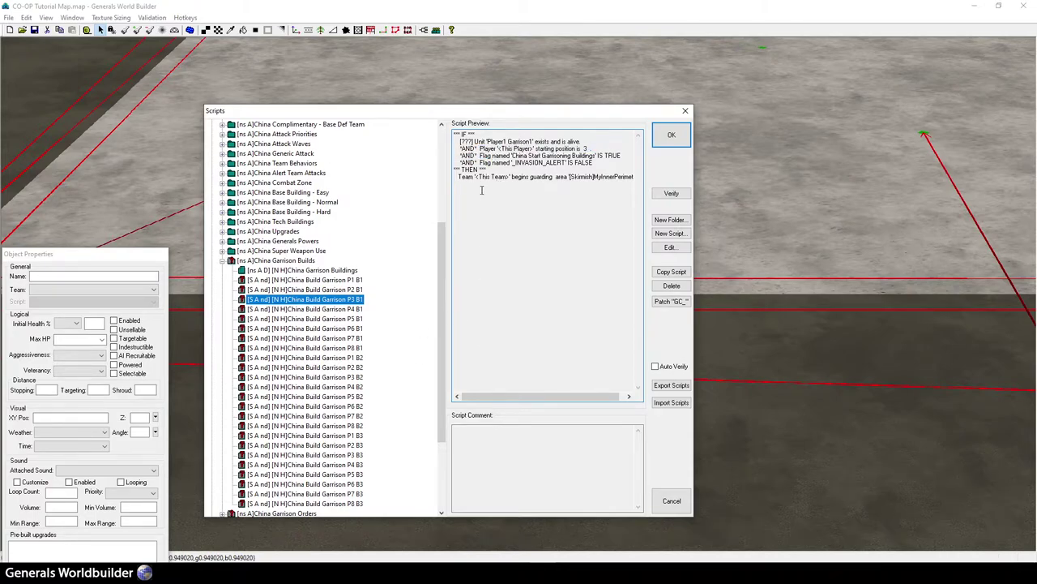
Accept the script changes and select the Player_3_Start waypoint on the map.
click(671, 135)
scroll(506, 324, up, 5)
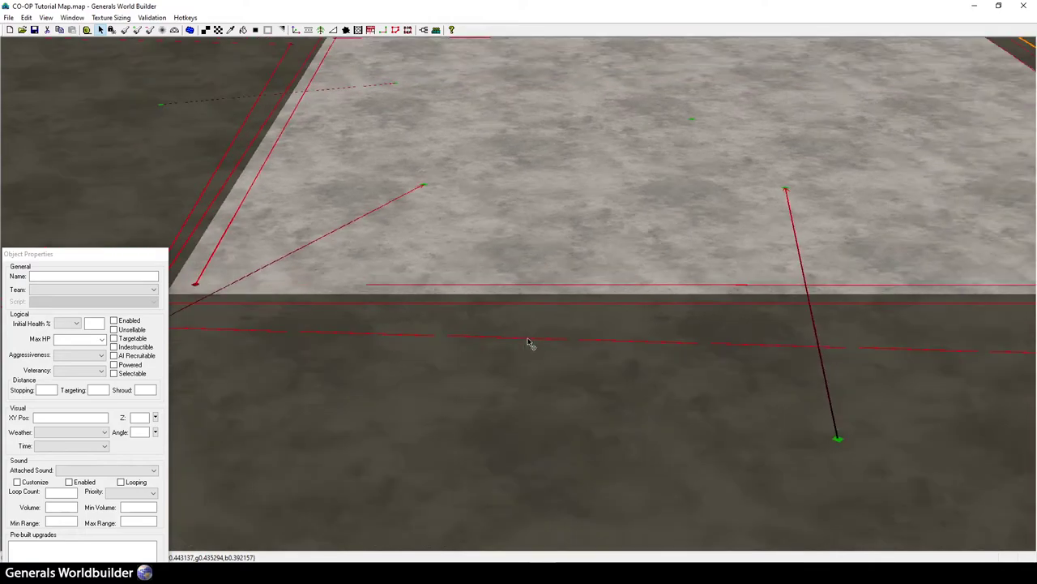
scroll(637, 248, down, 5)
click(661, 148)
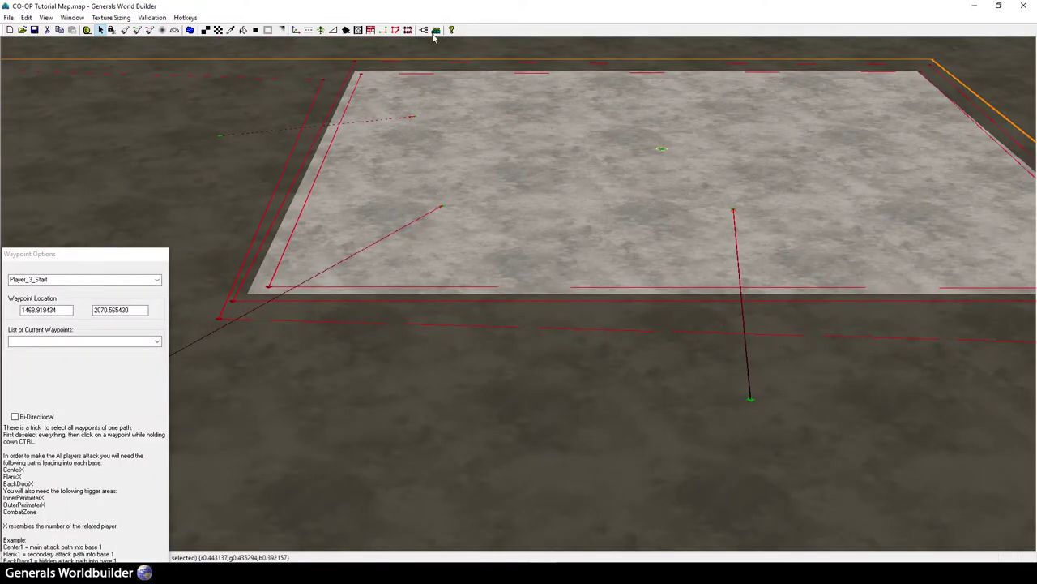
click(423, 30)
drag(334, 4, 477, 97)
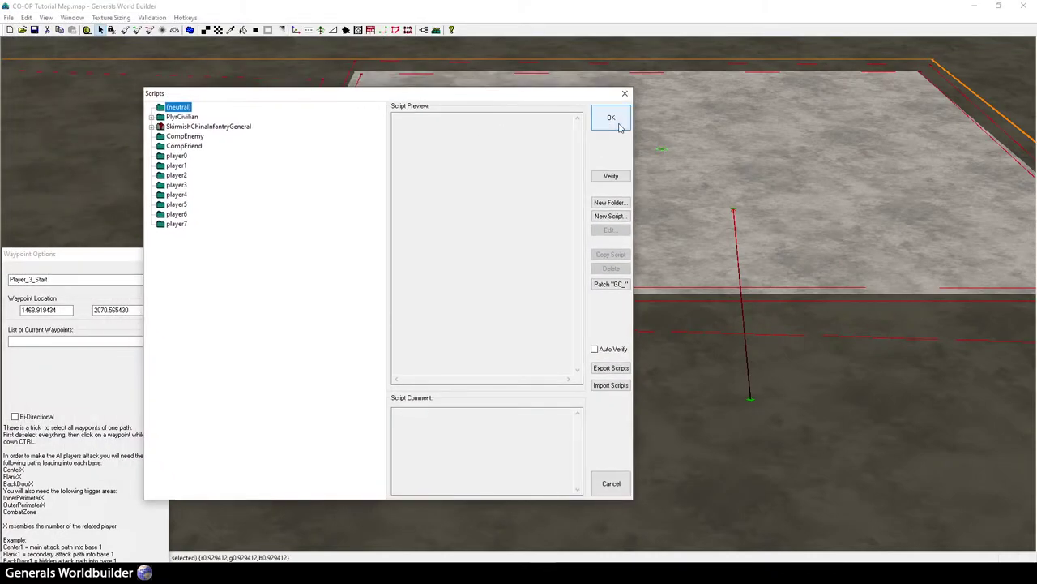
click(616, 123)
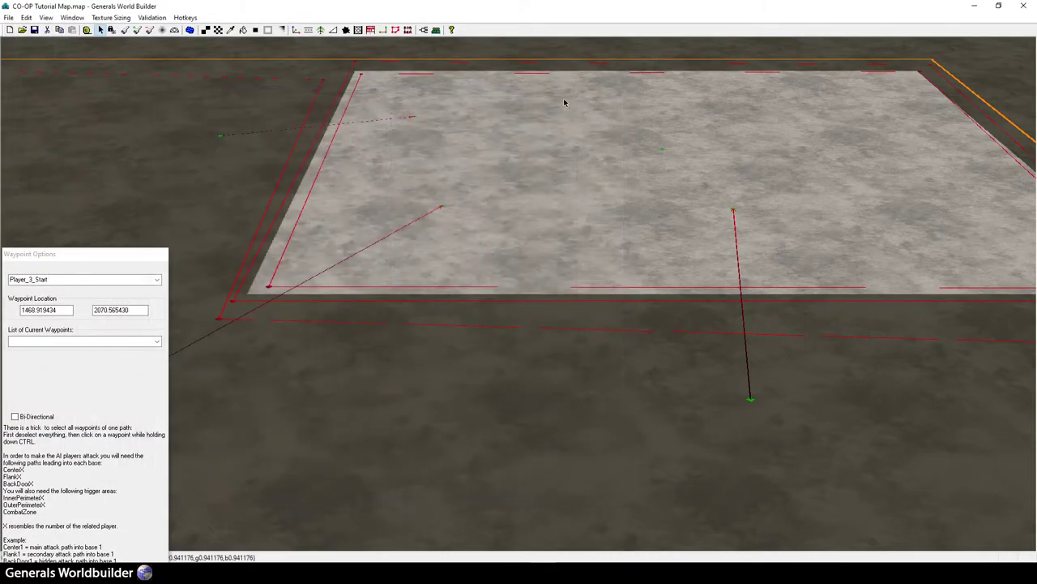
Examine the bunker and garrison teams of SkirmishChinaInfantryGeneral in the Team Builder.
click(436, 30)
click(294, 109)
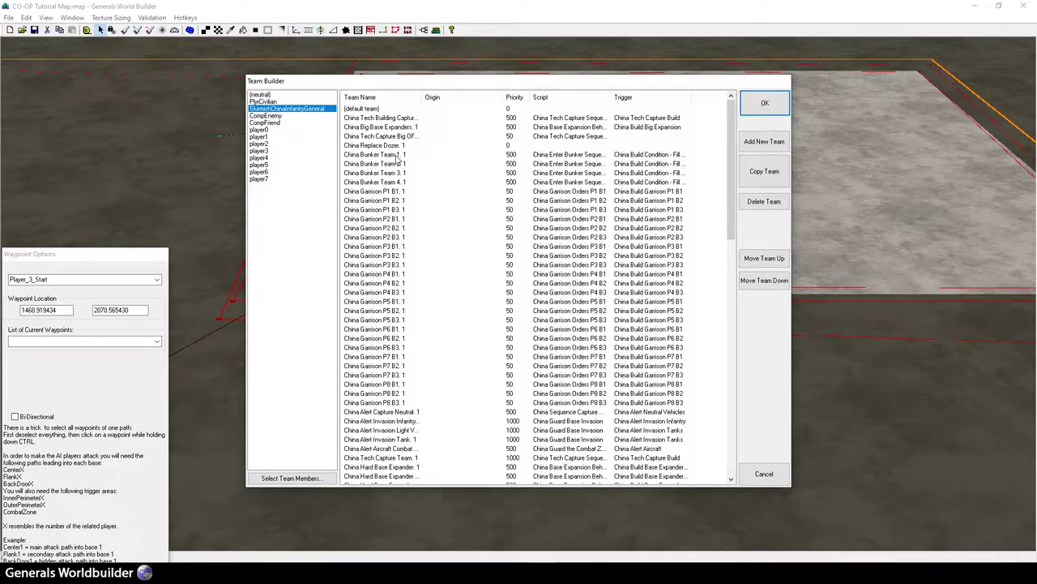
click(398, 155)
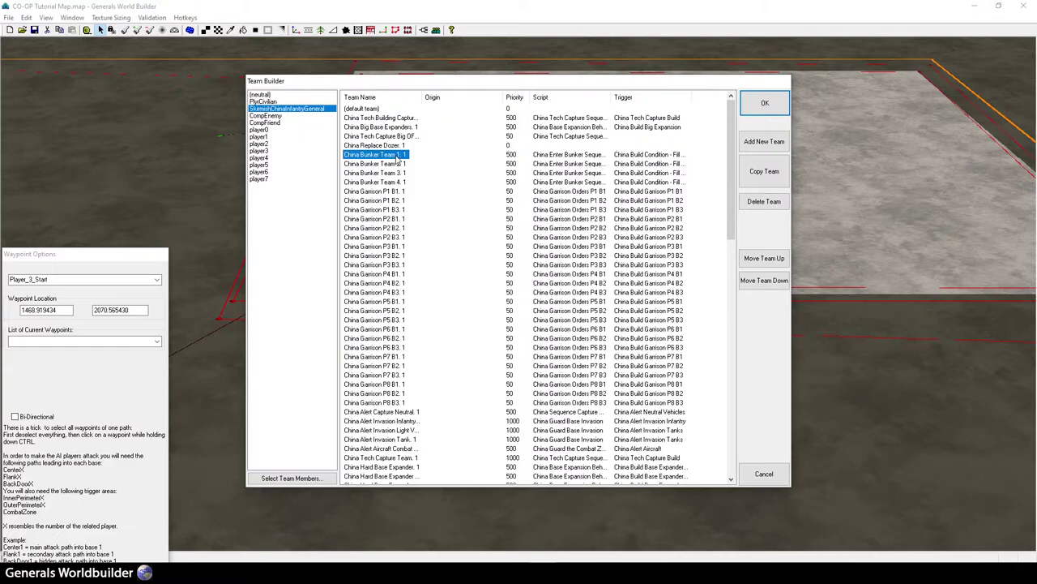
click(388, 192)
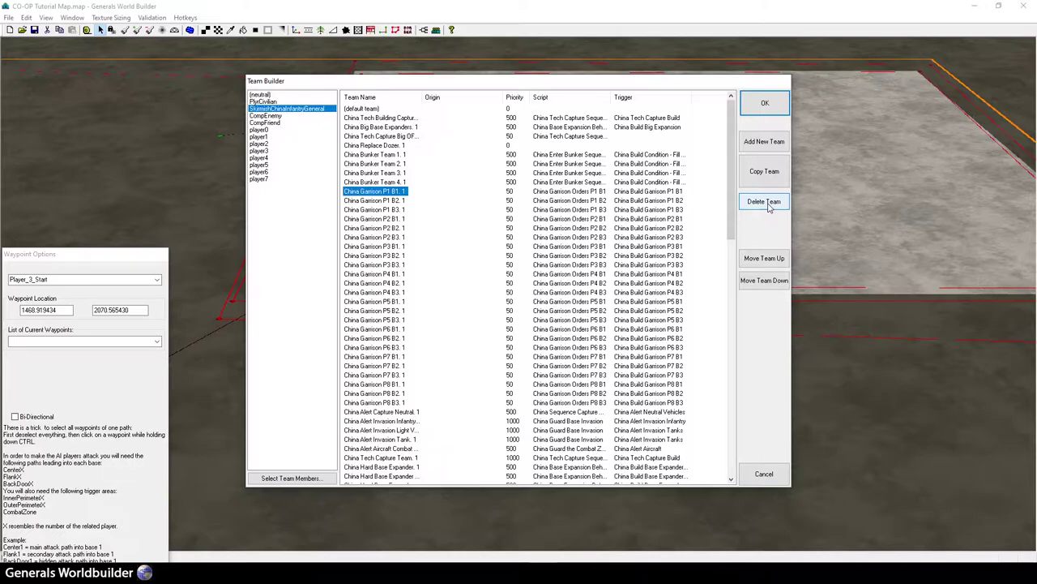
click(764, 103)
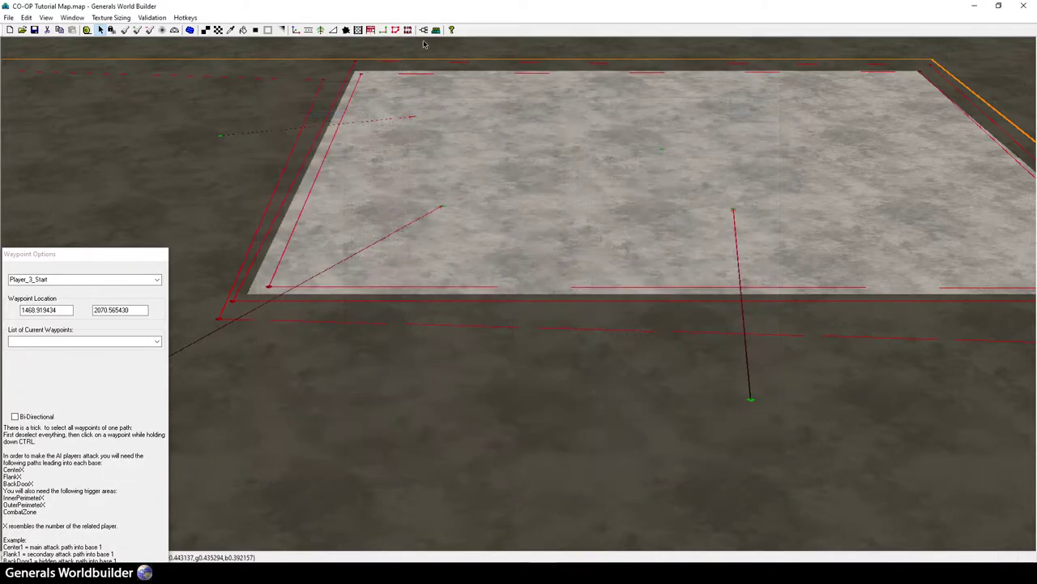
Check the starting position condition of China Build Garrison P1 B1 in the China Garrison Builds folder, and delete the P1 B1 and P2 B1 scripts.
click(423, 30)
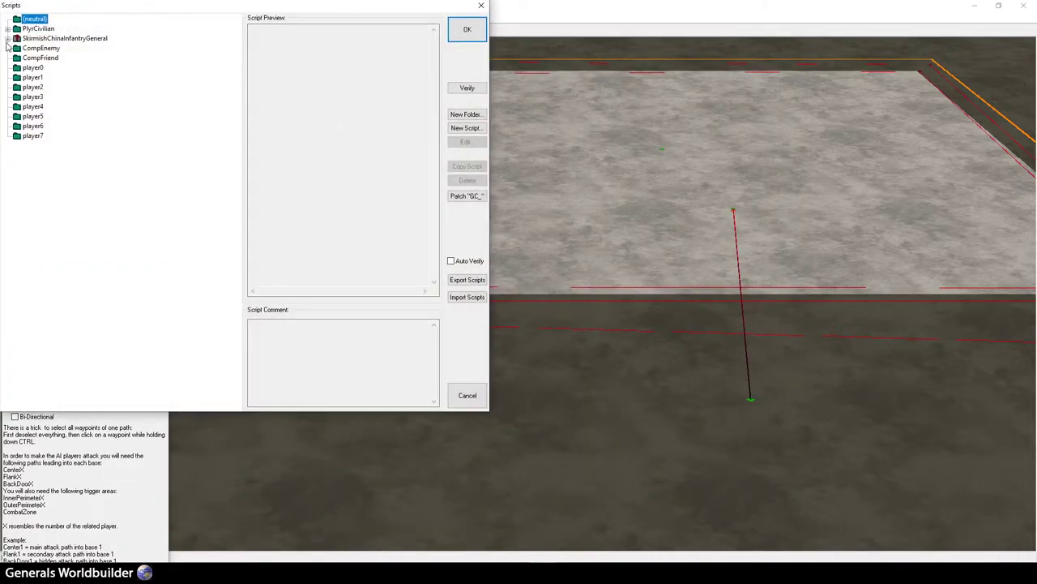
click(8, 38)
click(18, 321)
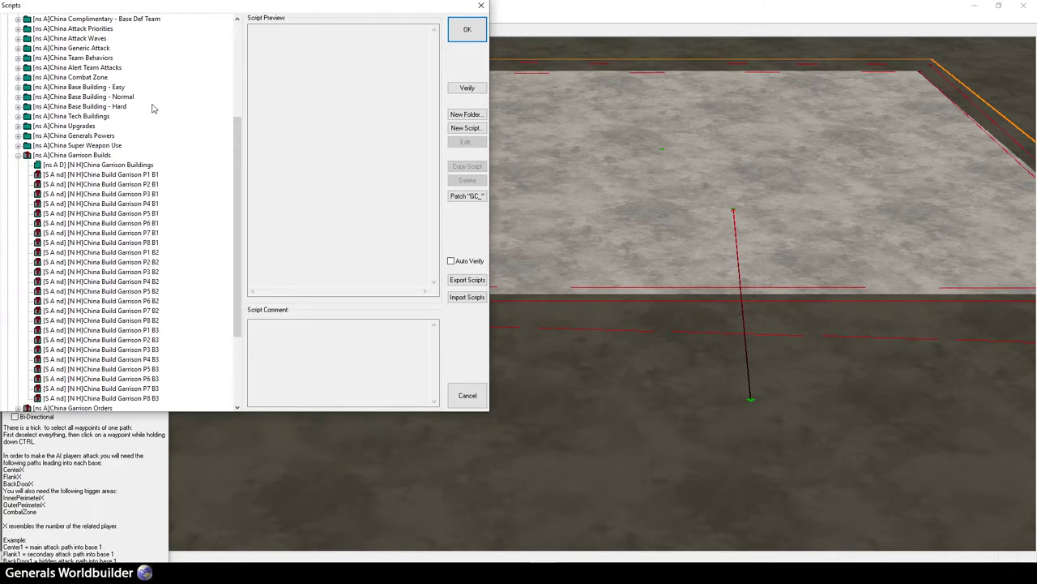
drag(167, 7, 394, 60)
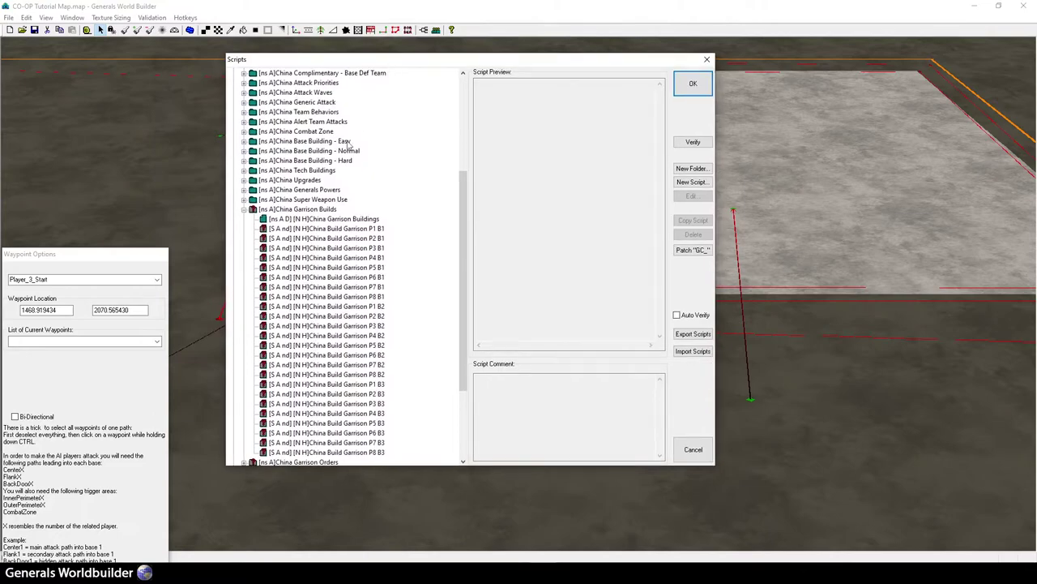
click(363, 230)
drag(582, 97, 615, 96)
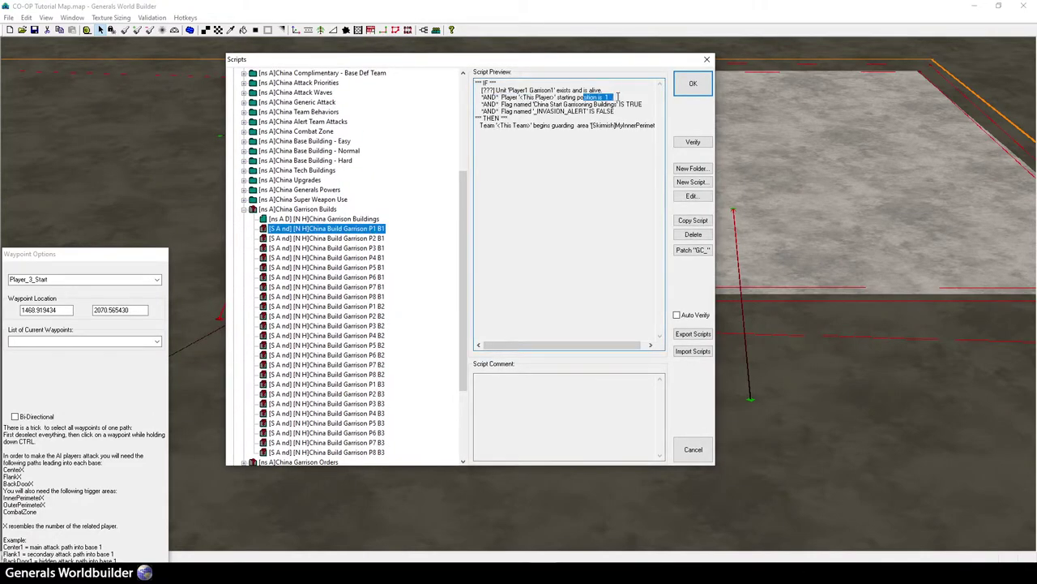
click(692, 234)
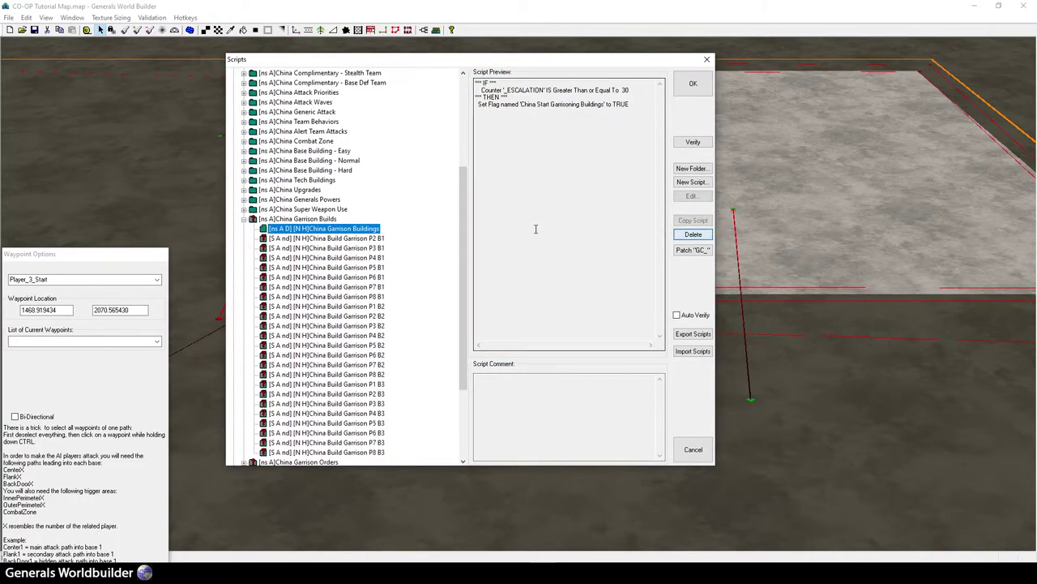
click(377, 238)
click(693, 234)
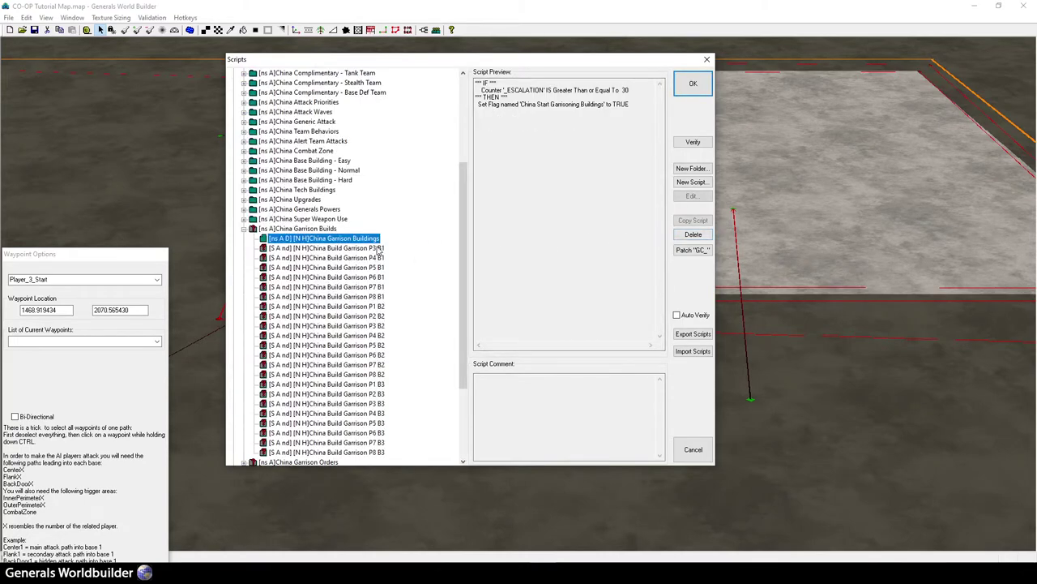
Delete the China Build Garrison scripts P4 to P8 B1 and P1 and P2 B2, keeping P3 B1.
click(357, 248)
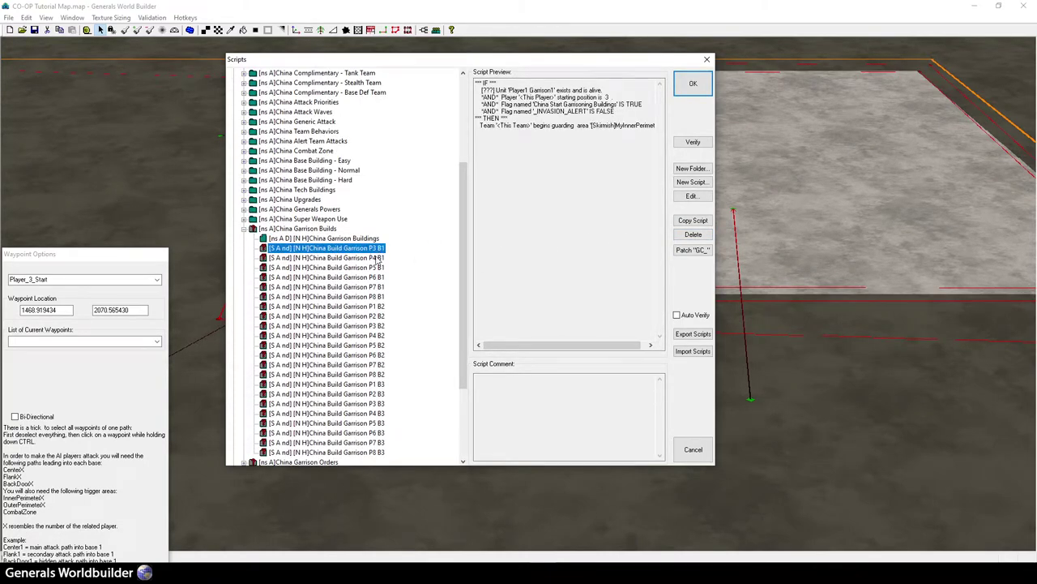
click(376, 257)
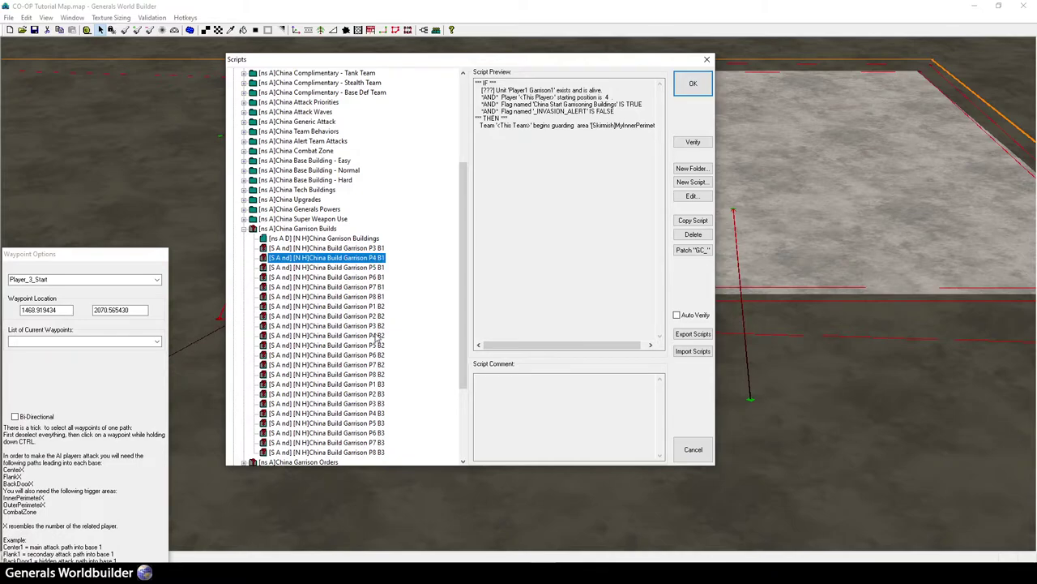
click(379, 306)
click(379, 316)
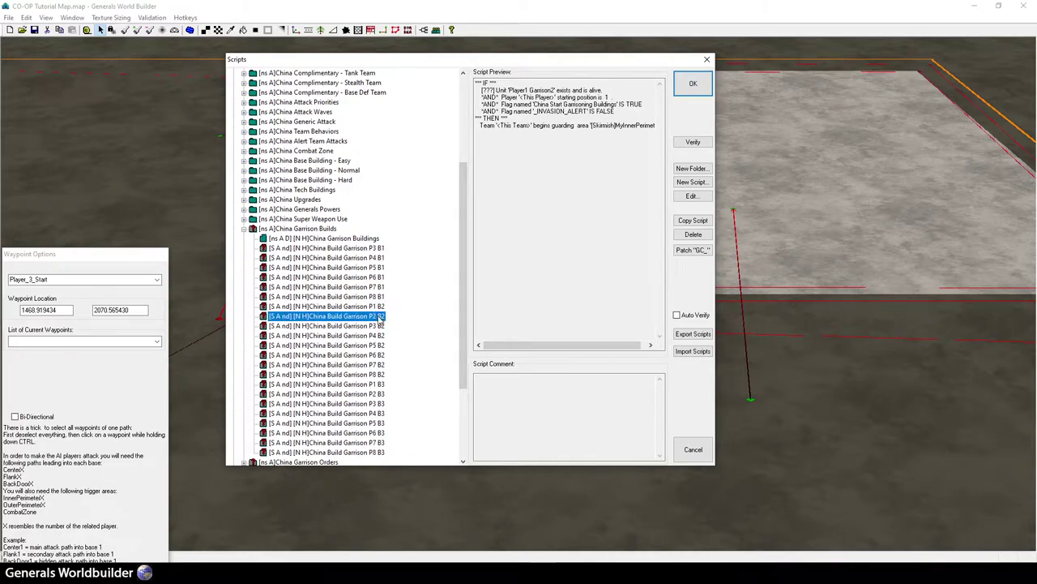
click(694, 235)
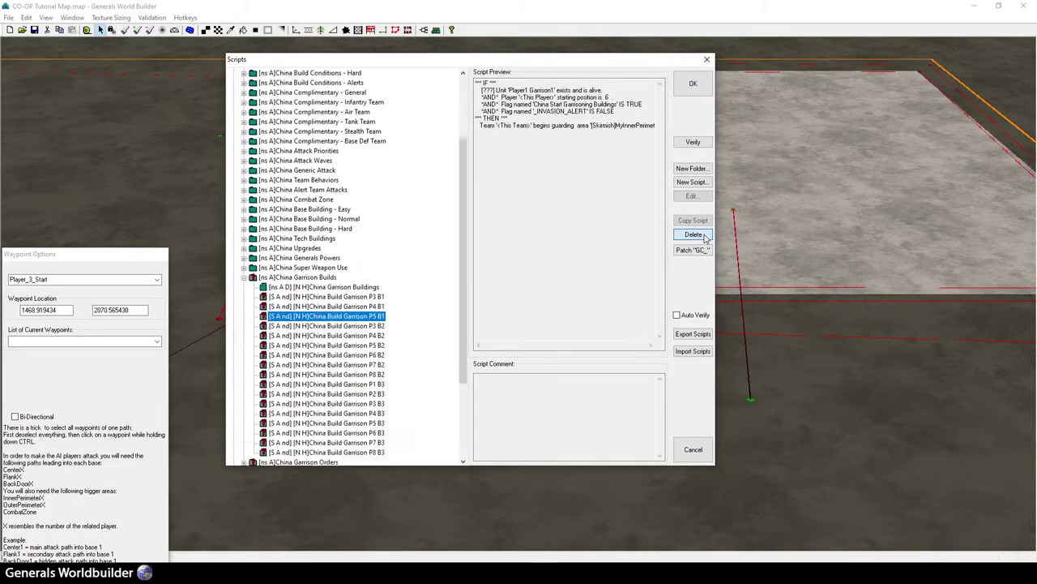
click(694, 235)
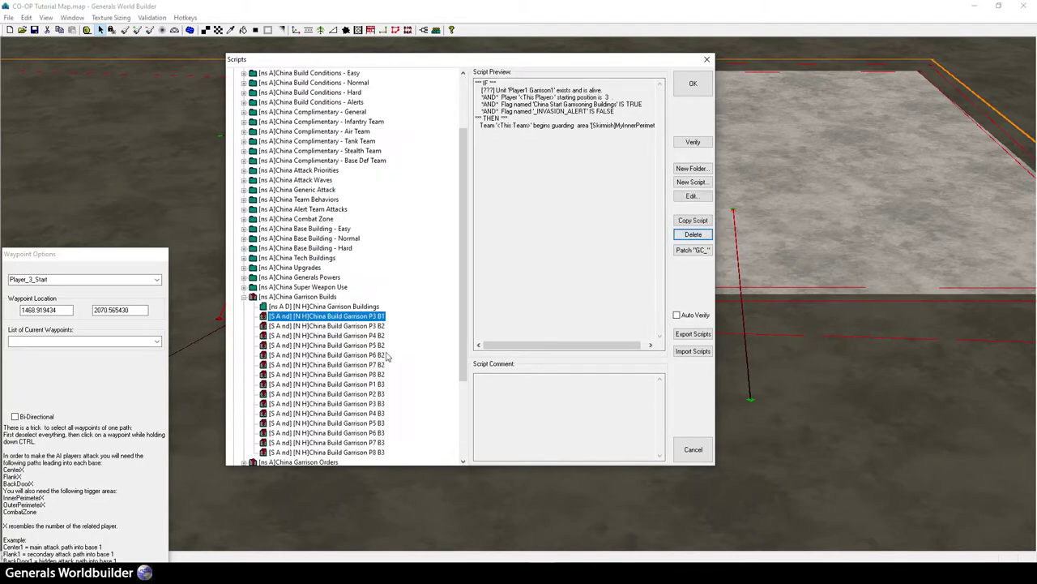
Delete the China Build Garrison P4 to P8 B2 scripts and every B3 script except P3, and check the starting position in P3 B1.
click(383, 326)
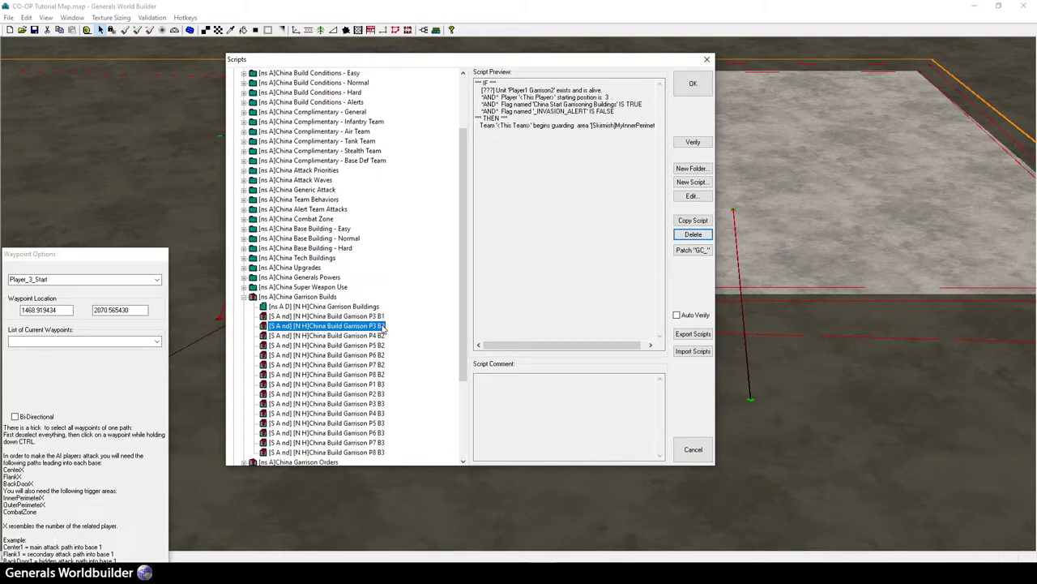
click(377, 454)
click(693, 235)
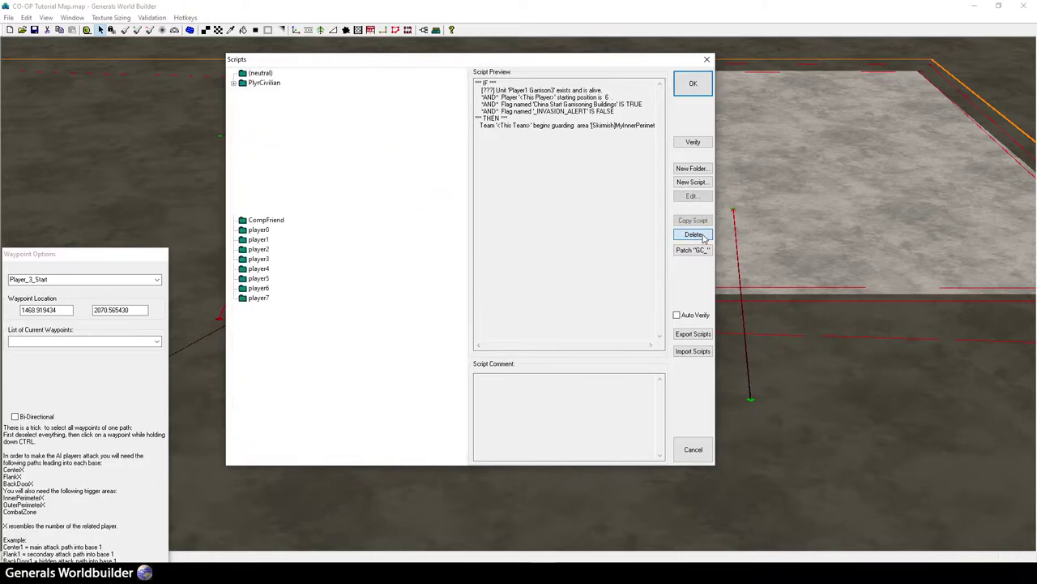
click(367, 453)
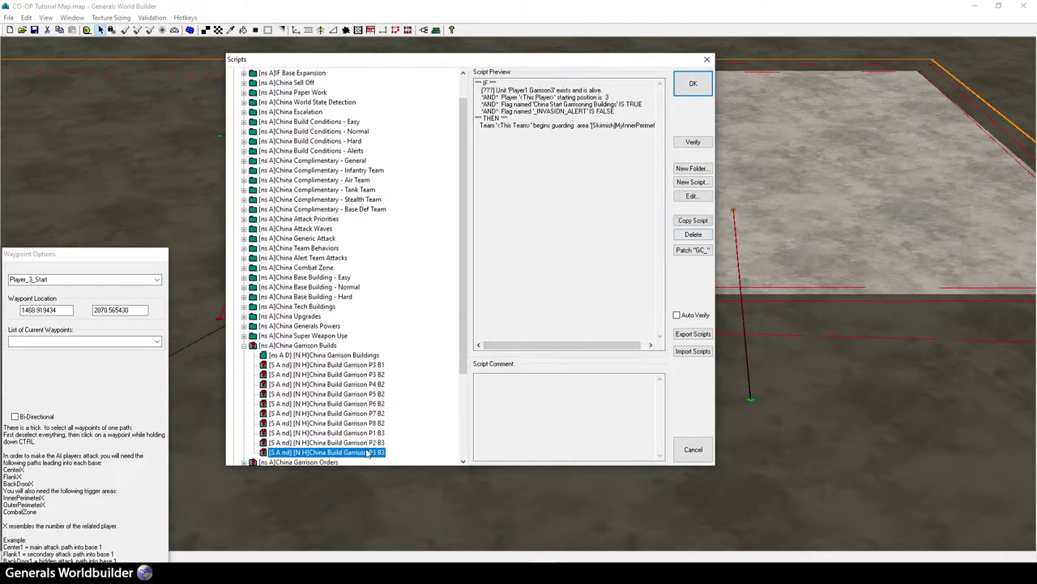
click(693, 235)
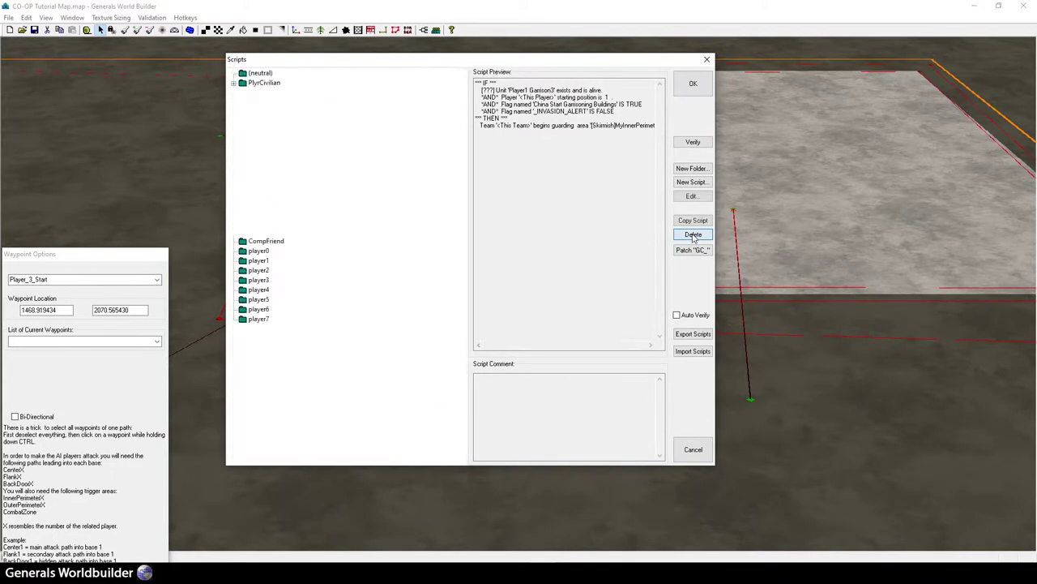
click(693, 235)
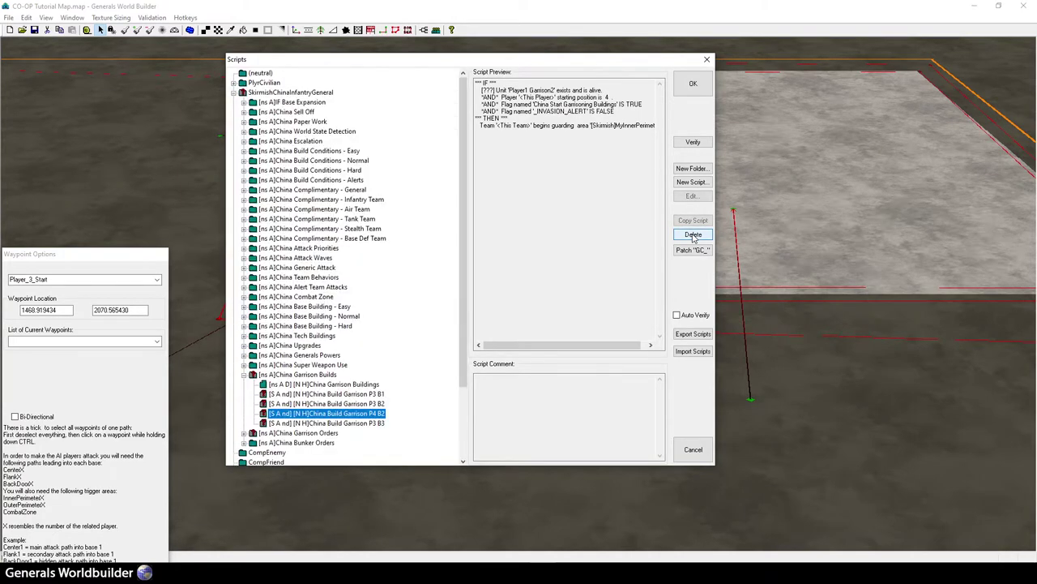
click(693, 235)
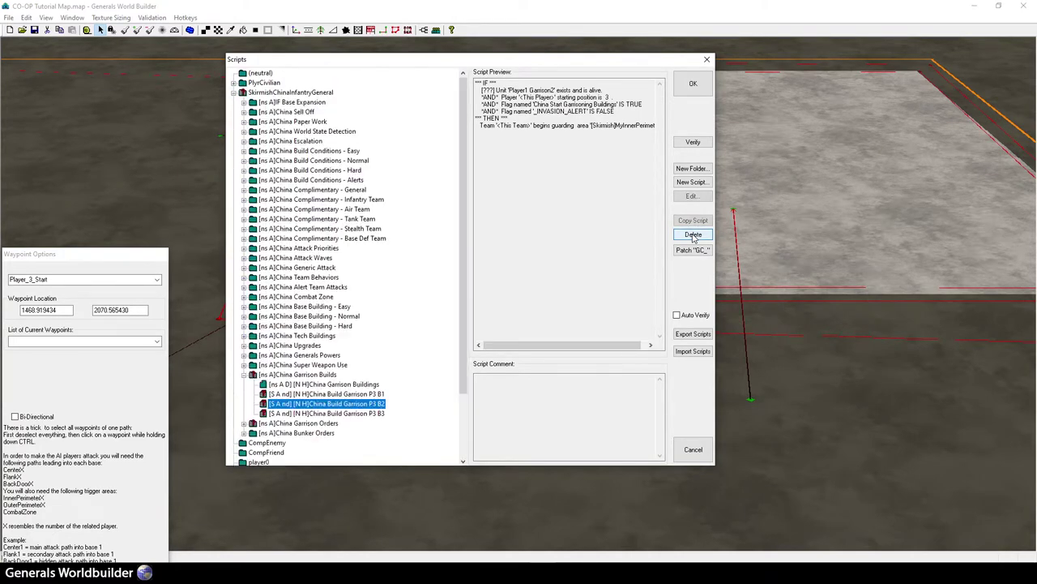
click(364, 395)
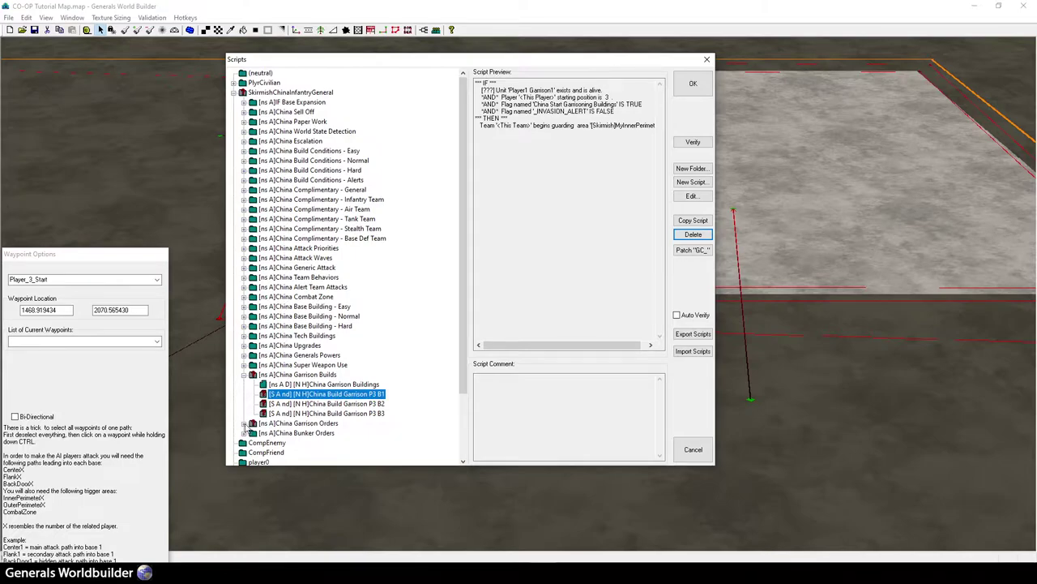
drag(586, 97, 616, 97)
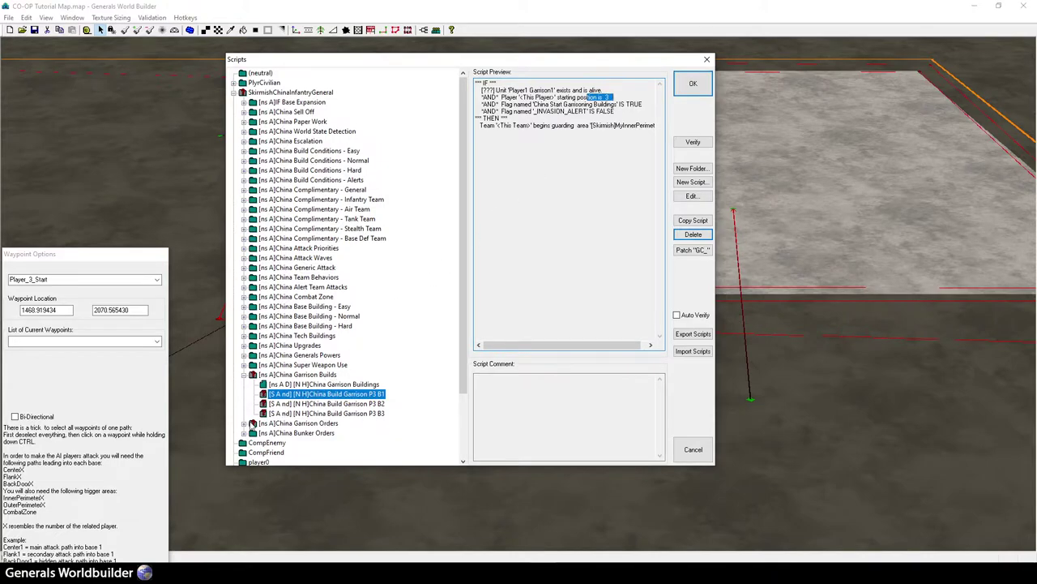
Delete the China Garrison Orders P1 B1 and P2 B1 scripts from the China Garrison Orders folder.
click(244, 423)
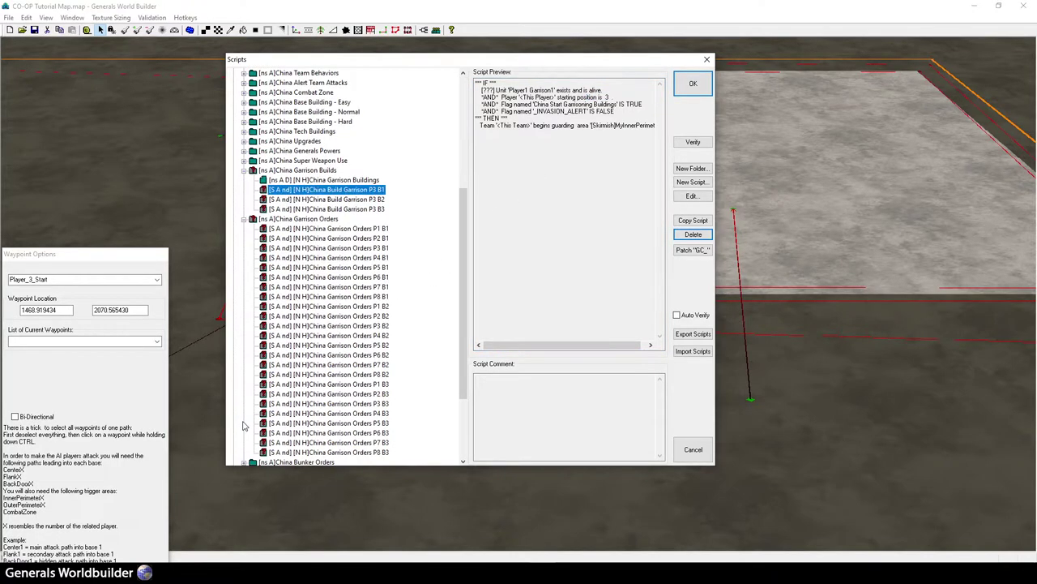
click(378, 229)
click(687, 234)
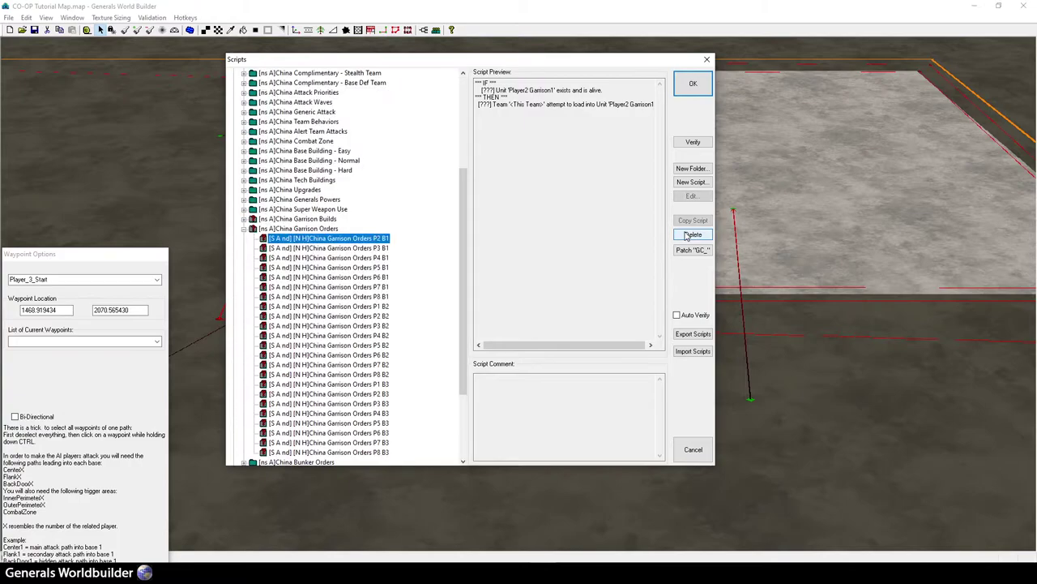
click(687, 234)
Delete the China Garrison Orders scripts P4 to P8 B1 and P1 and P2 B2, keeping P3 B1.
click(382, 258)
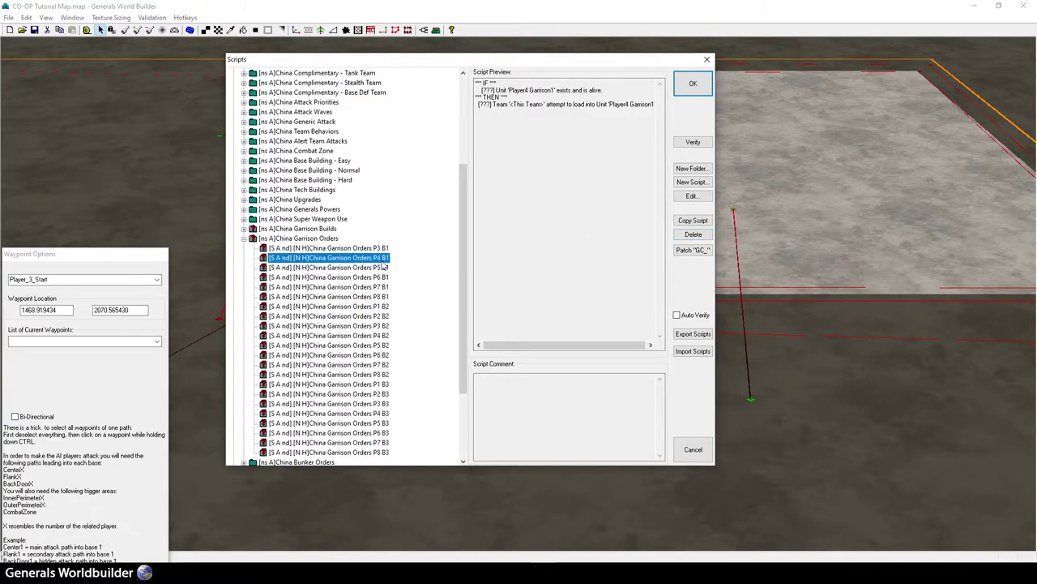
click(384, 316)
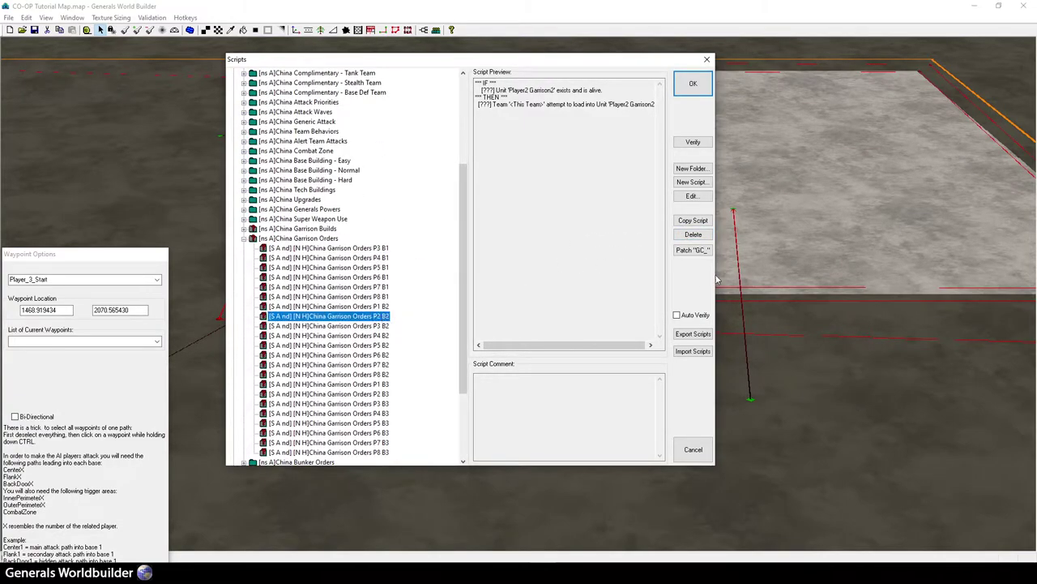
click(696, 235)
click(695, 235)
click(697, 237)
click(695, 235)
click(695, 235)
click(695, 235)
click(693, 236)
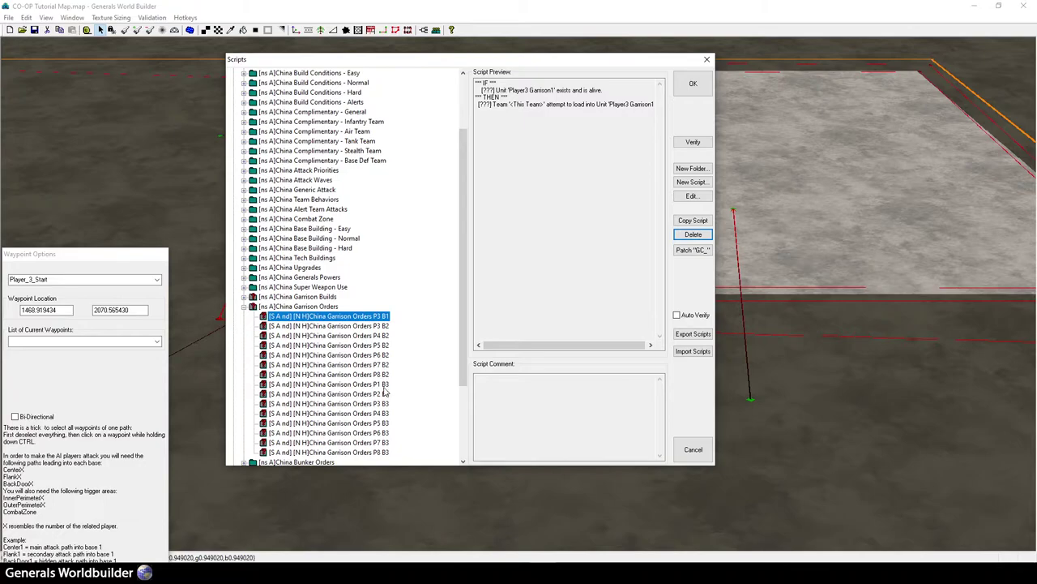
Delete the China Garrison Orders scripts P1 and P2 B3 and P4 to P8 B2, keeping P3 B2.
click(384, 393)
click(690, 237)
click(690, 237)
click(689, 238)
click(689, 238)
click(690, 238)
click(690, 238)
click(691, 238)
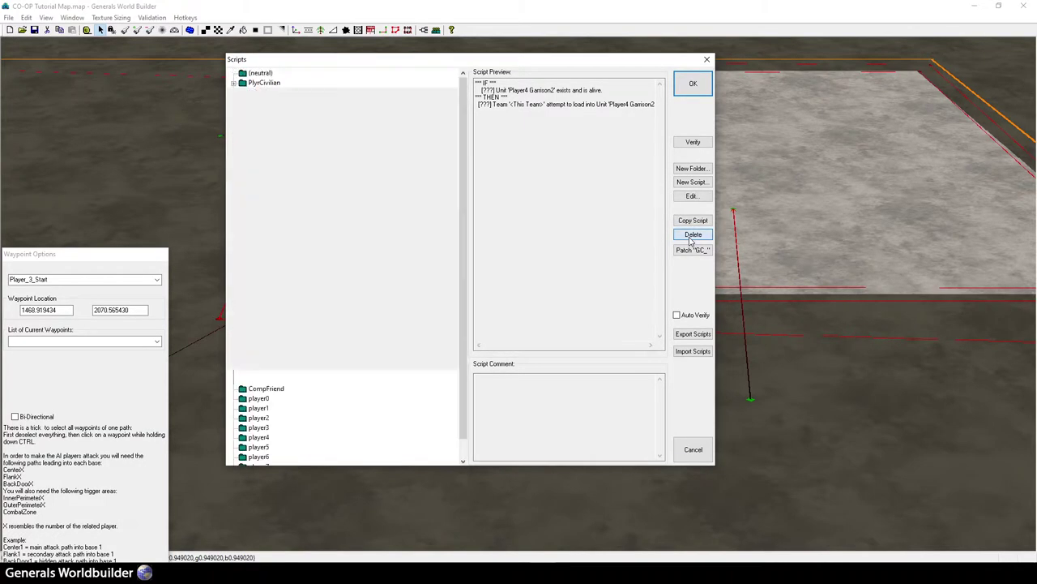
Delete the China Garrison Orders P4 to P8 B3 scripts and review the P3 orders for B1, B2 and B3.
click(381, 452)
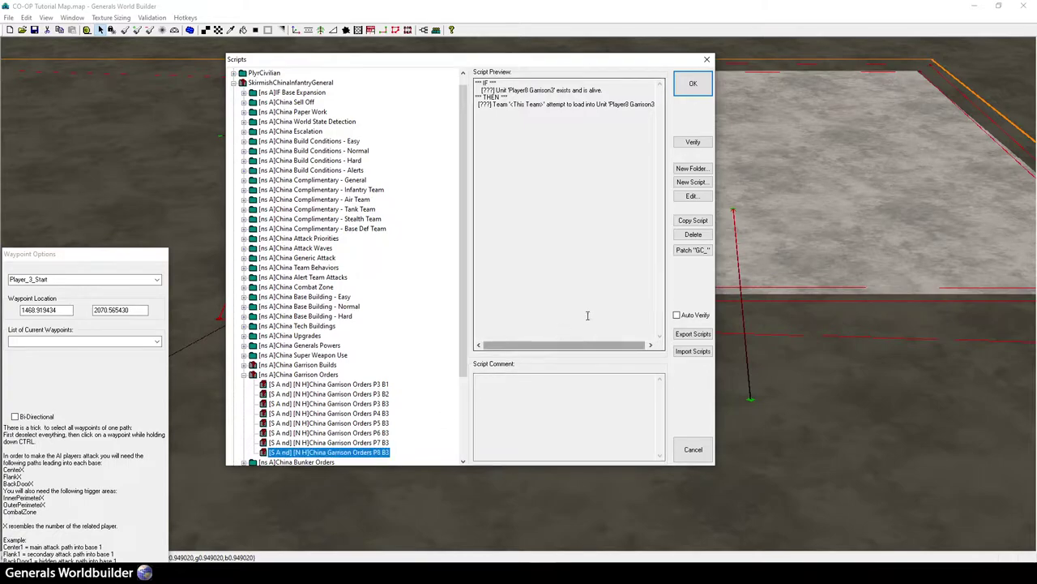
click(690, 236)
click(690, 237)
click(690, 237)
click(690, 238)
click(690, 238)
click(347, 395)
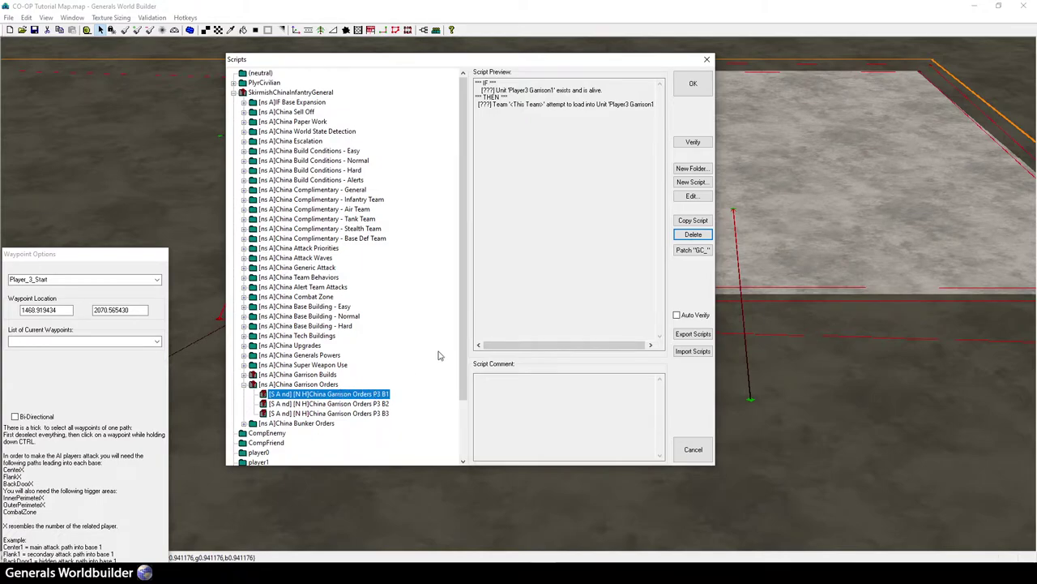
click(364, 403)
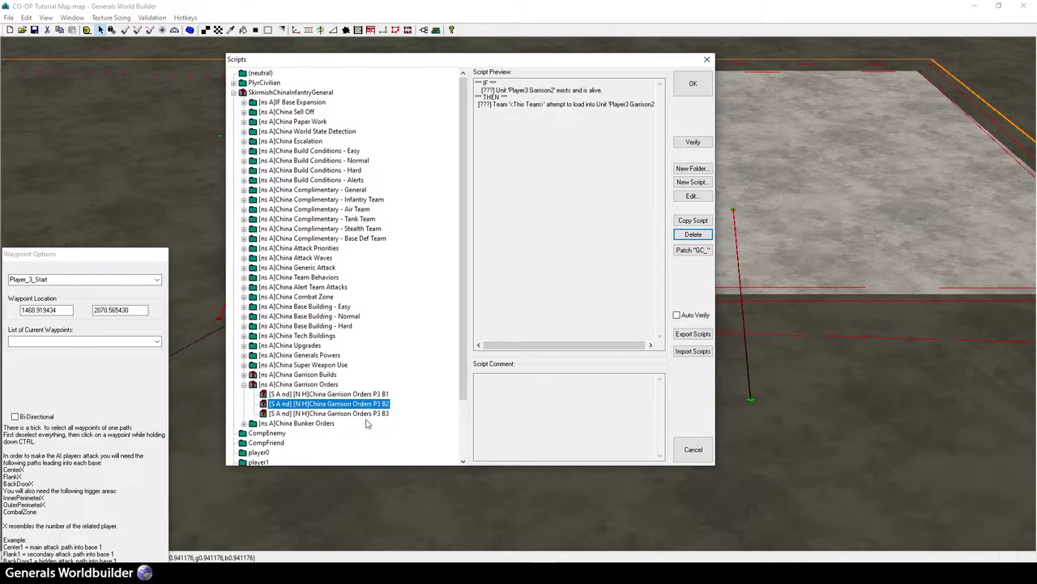
click(369, 415)
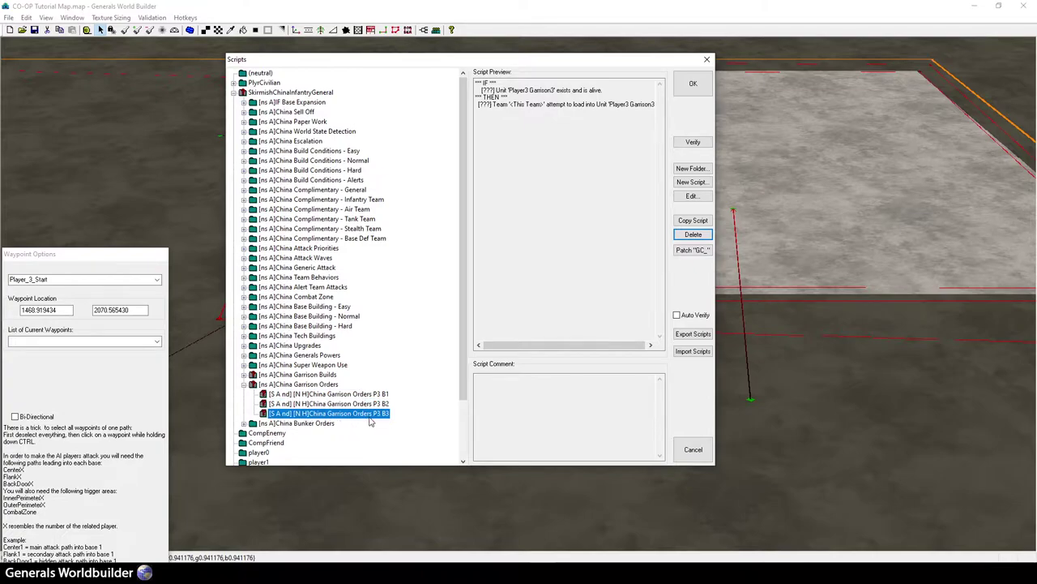
Copy the unit name Player3 Garrison1 from the China Garrison Orders P3 B1 preview and close the scripts window, keeping the changes.
click(366, 395)
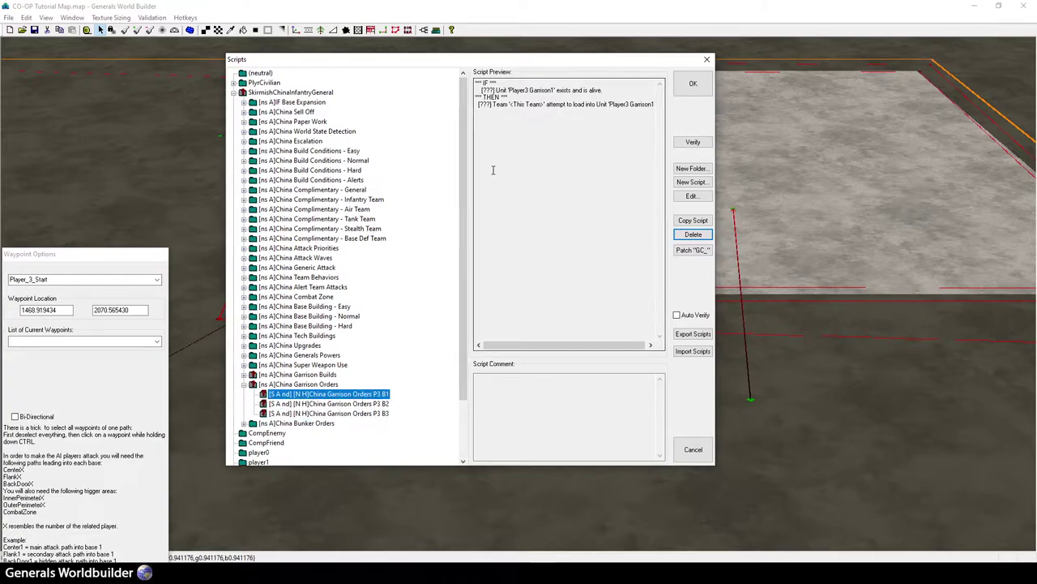
drag(510, 90, 553, 90)
right_click(553, 90)
click(580, 121)
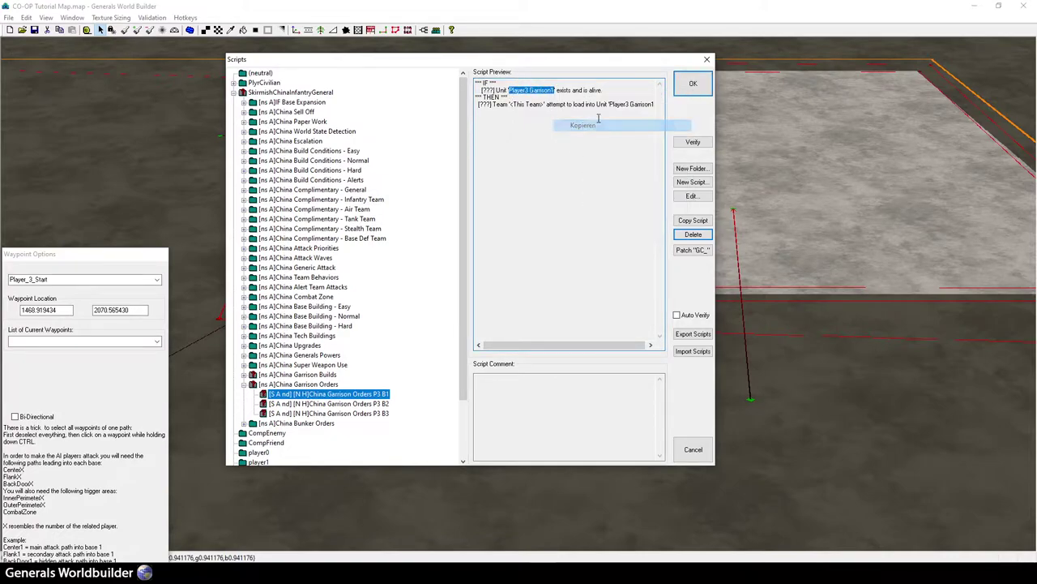
click(693, 85)
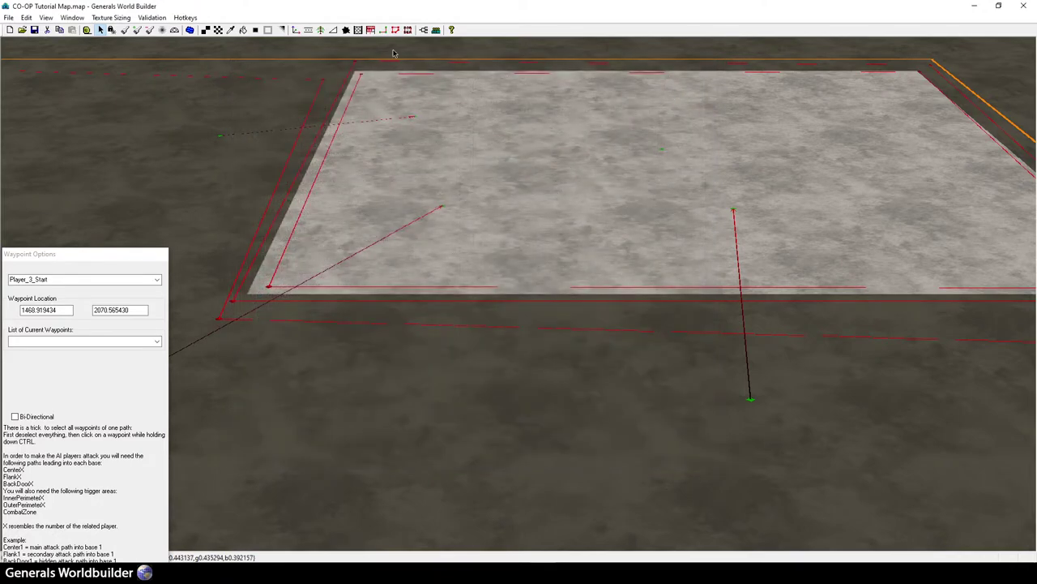
Place three civilian WoodTower structures in a diagonal row near the front-left corner of the concrete base area.
click(296, 30)
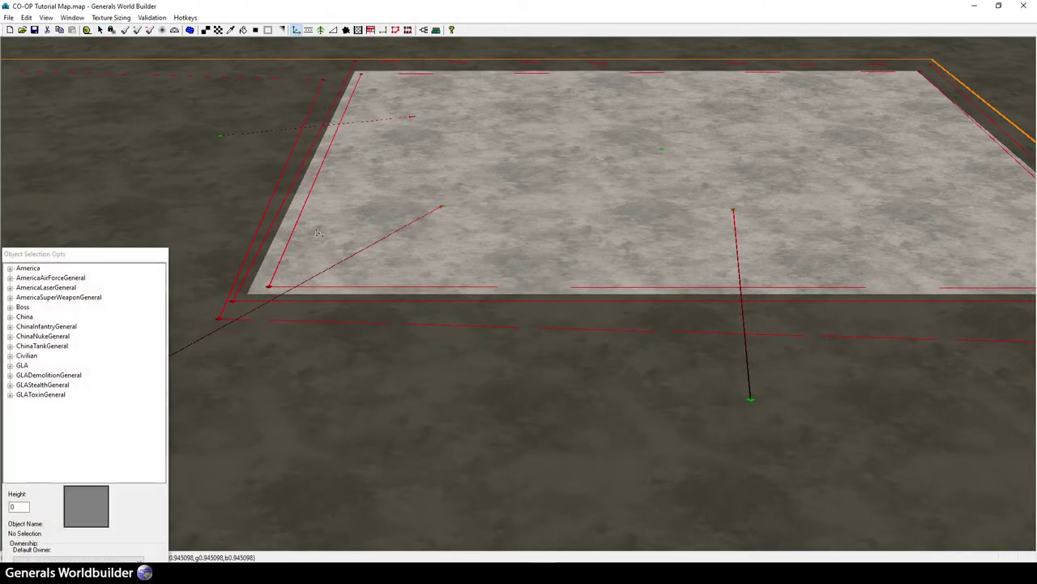
click(332, 223)
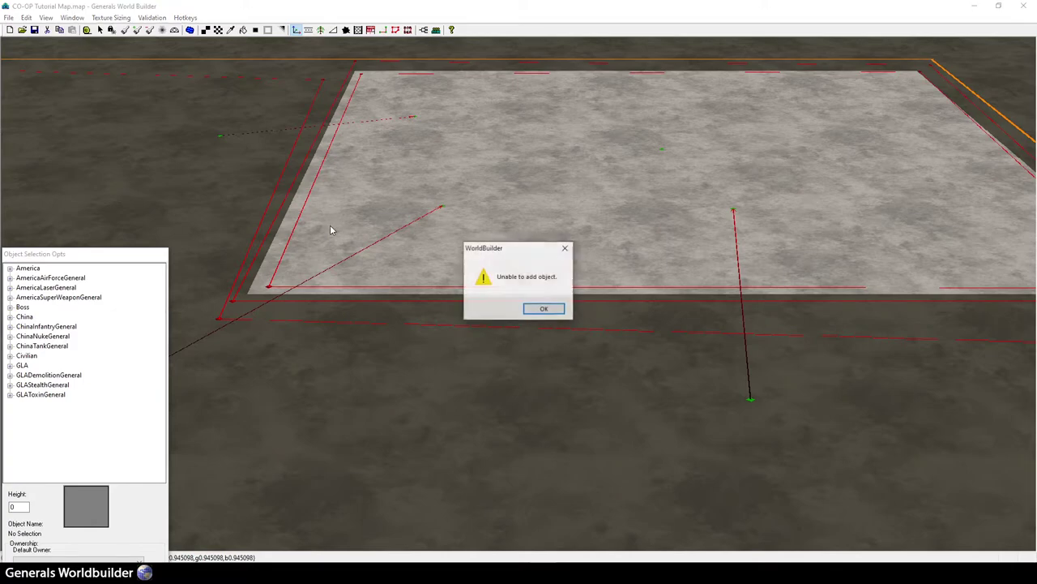
click(544, 309)
click(11, 356)
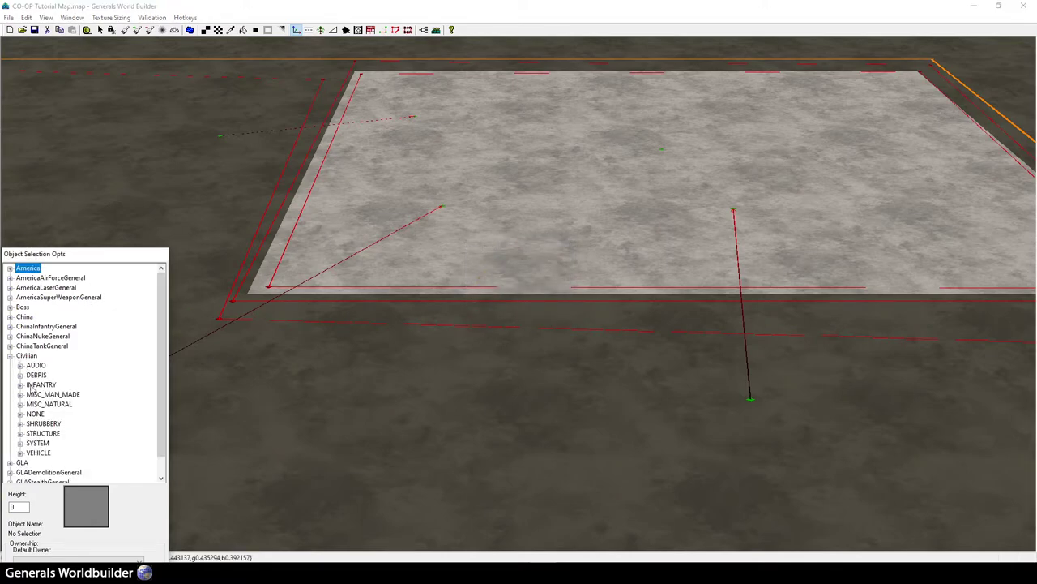
click(20, 434)
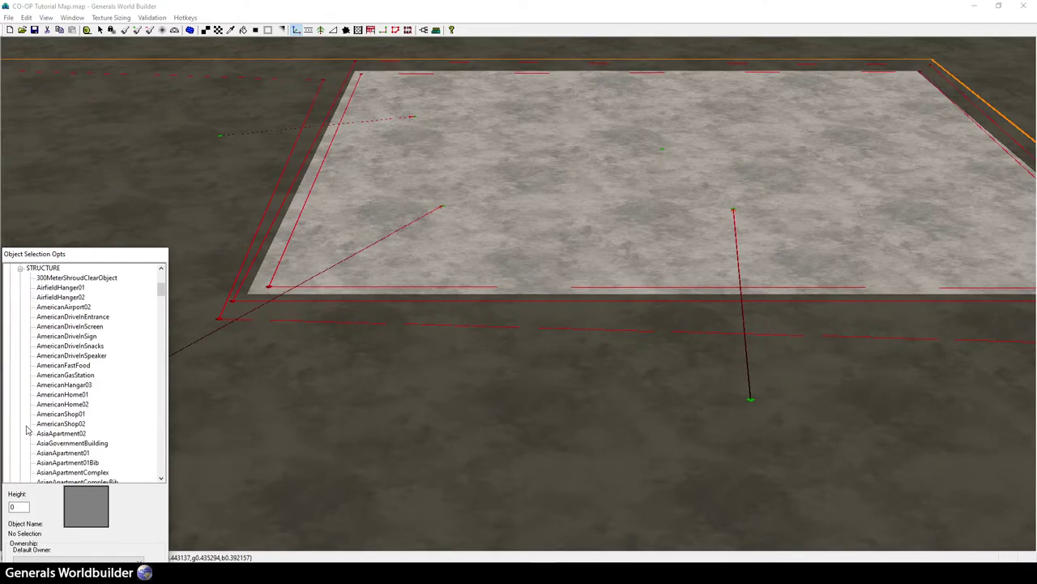
click(48, 423)
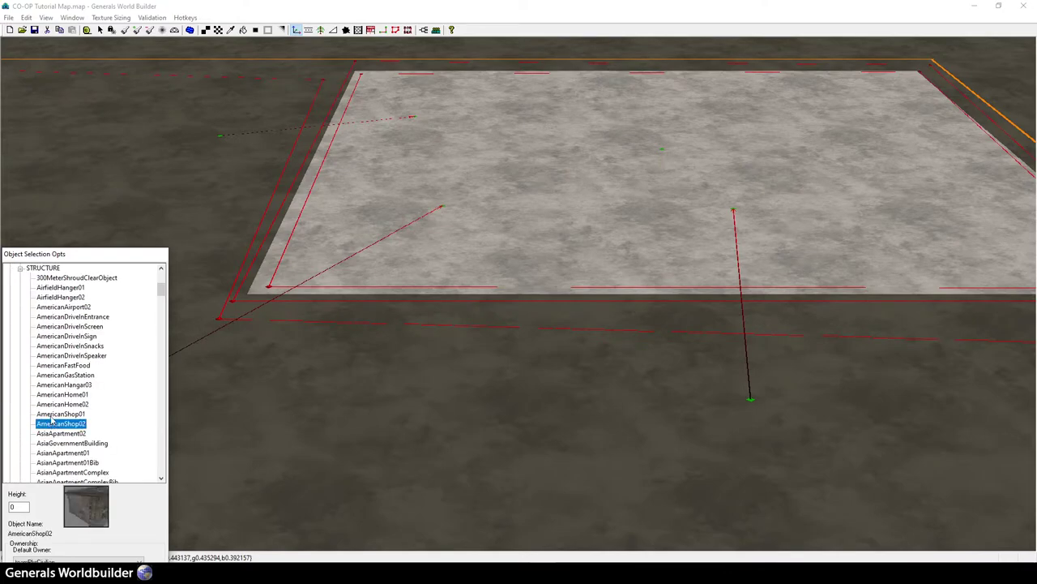
text(wo)
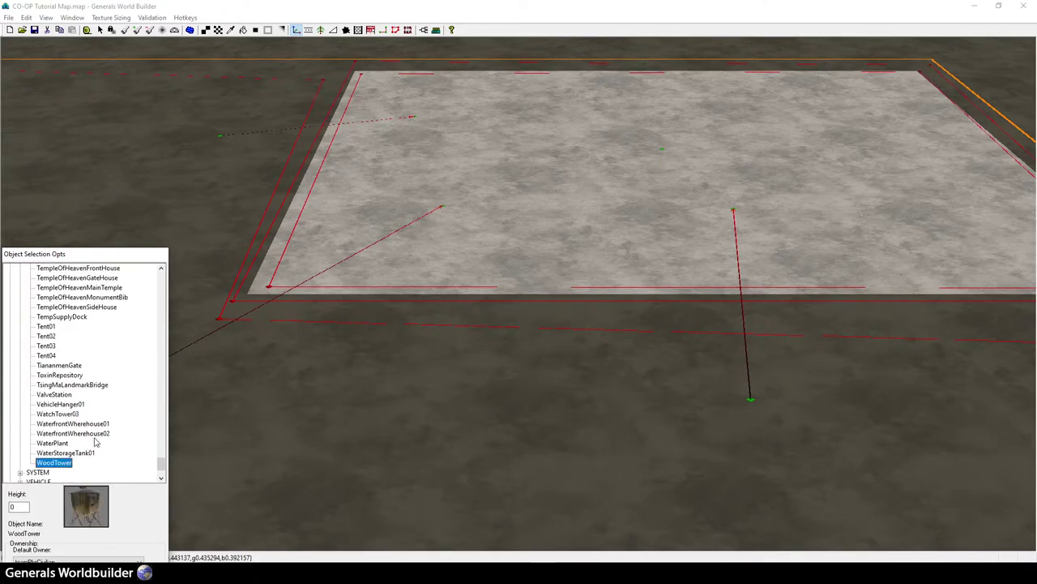
click(312, 235)
click(348, 250)
click(388, 272)
key(Escape)
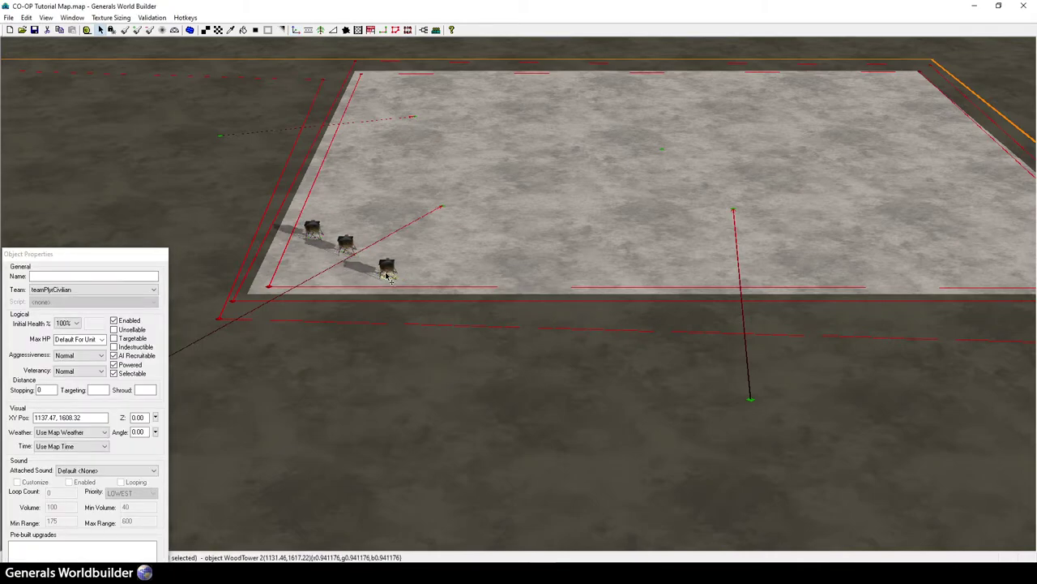
Nudge the middle wood tower slightly, name it Player3 Garrison1, and copy that name.
drag(344, 245, 341, 251)
click(43, 278)
right_click(43, 278)
click(98, 325)
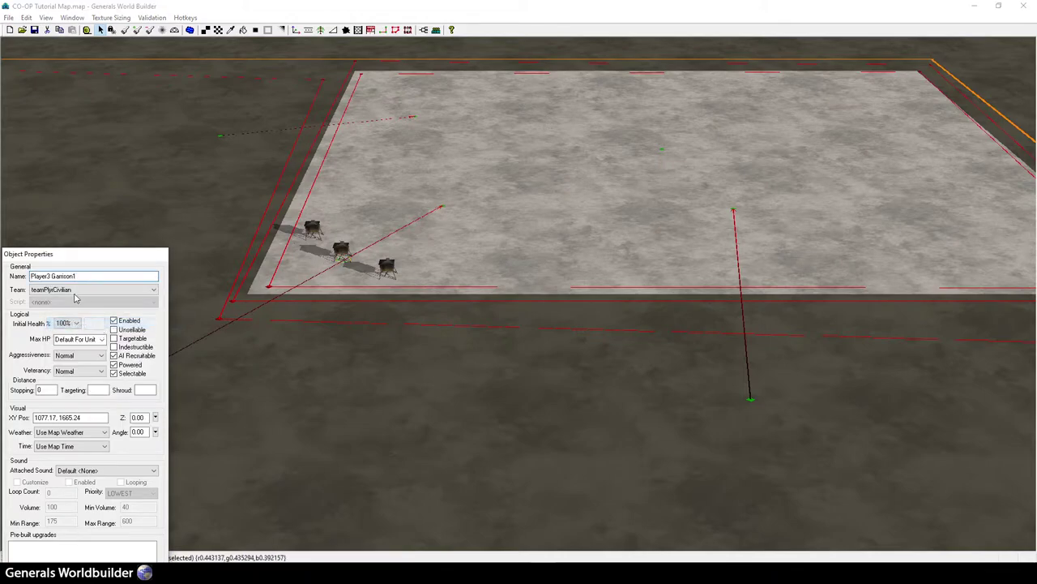
drag(72, 276, 13, 277)
right_click(43, 274)
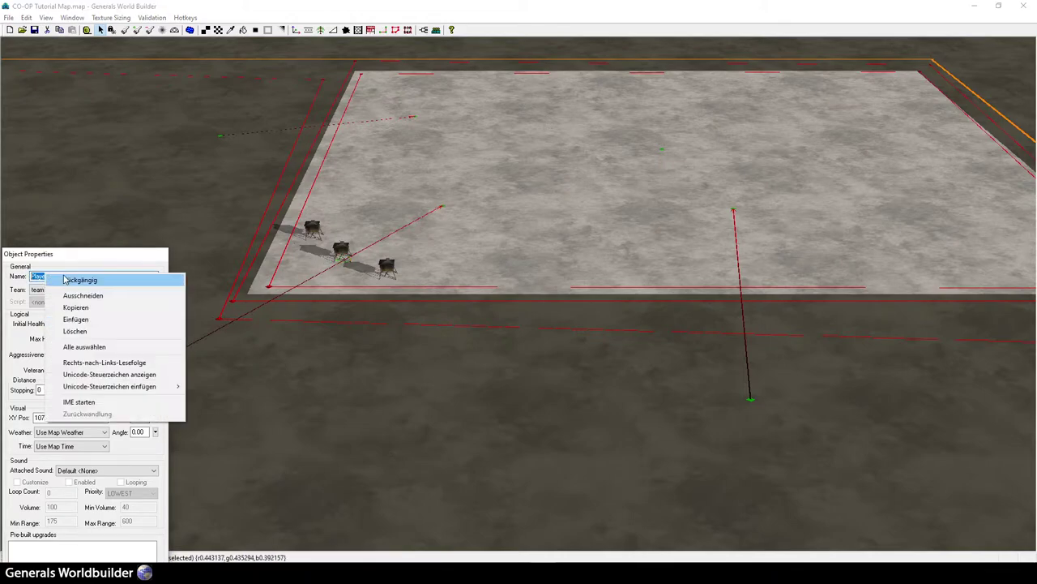
click(97, 305)
Name the rear wood tower of the row Player3 Garrison2, reusing the copied name.
click(311, 235)
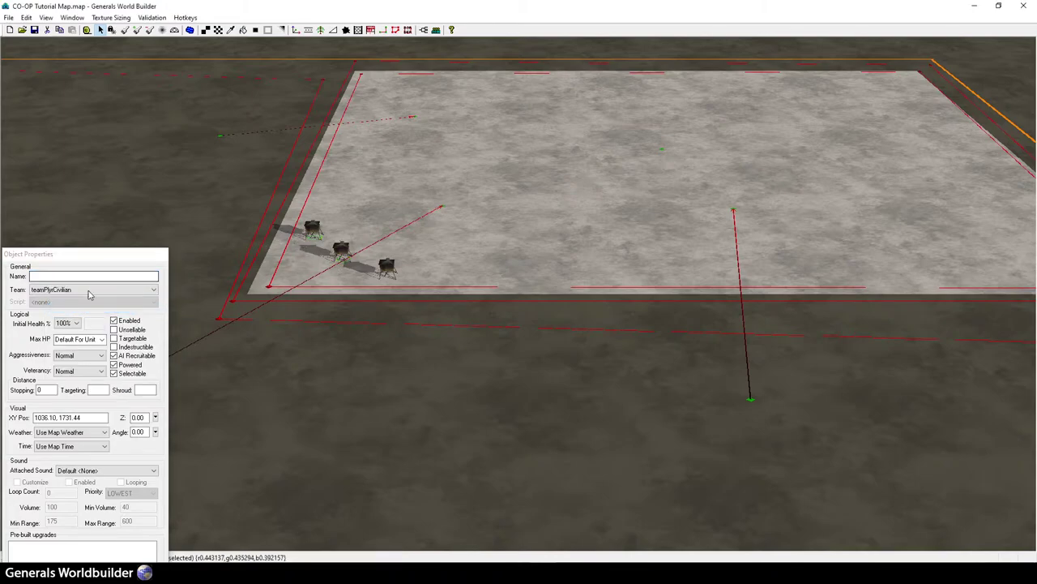
right_click(70, 276)
click(100, 325)
key(BackSpace)
text(2)
Name the front wood tower of the row Player3 Garrison3 and deselect it.
click(389, 272)
right_click(120, 276)
click(150, 320)
key(BackSpace)
text(3)
click(266, 339)
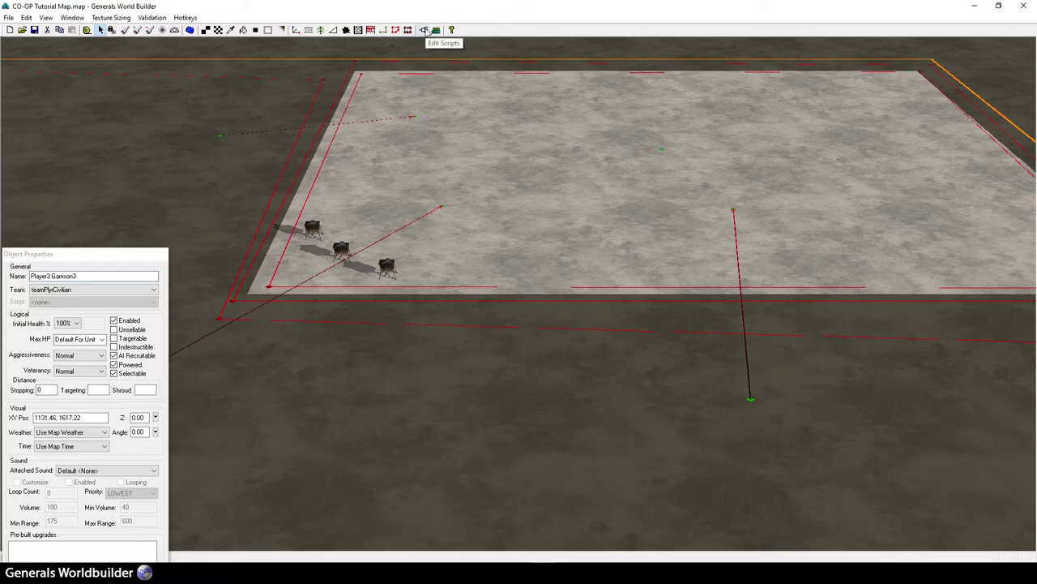
In the China Build Garrison P3 B1 script, set the unit in the exists-and-is-alive condition to Player3 Garrison1.
click(427, 31)
drag(340, 8, 475, 93)
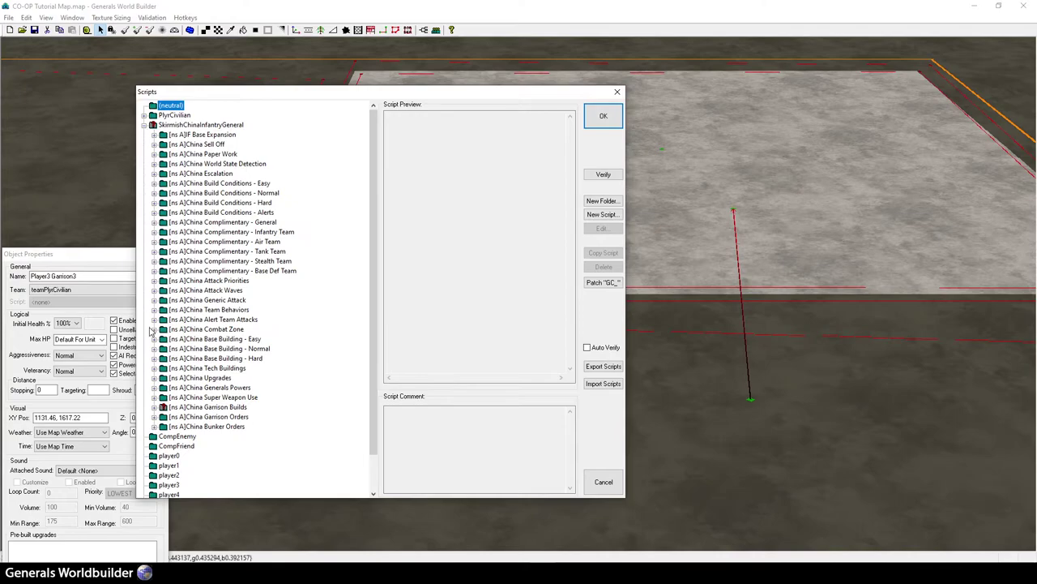
click(154, 407)
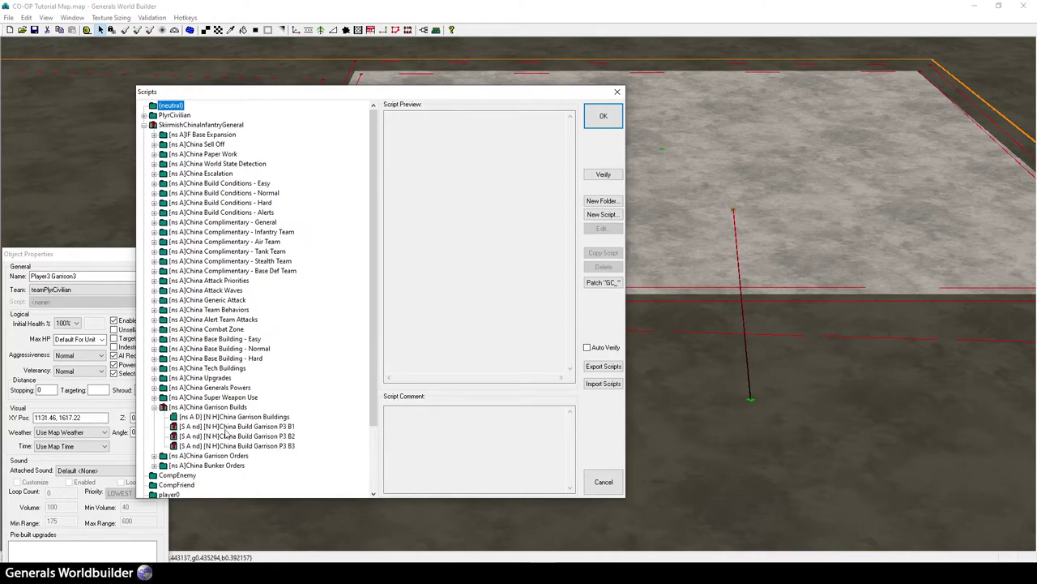
click(226, 428)
double_click(228, 428)
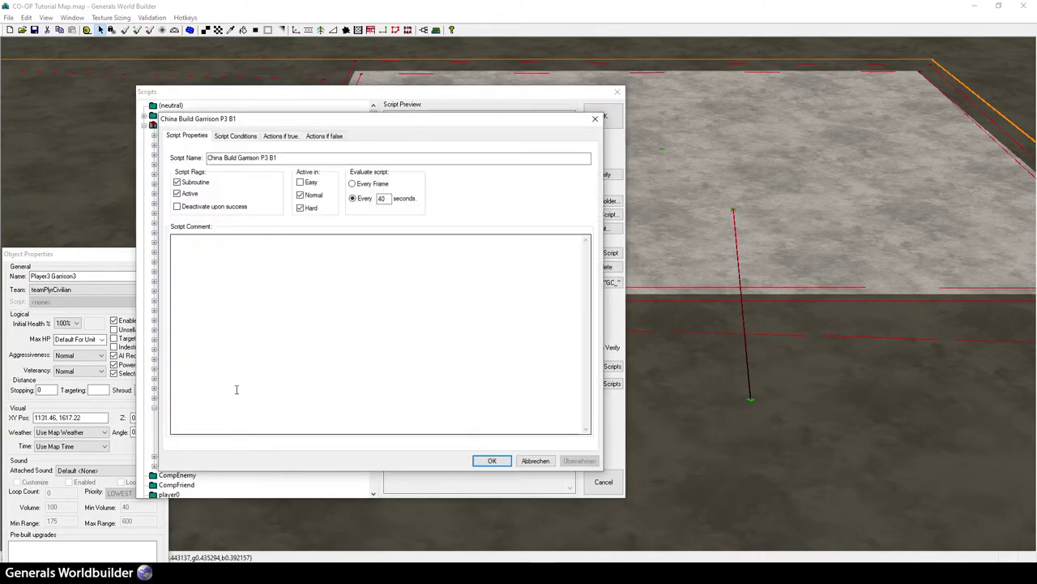
click(235, 135)
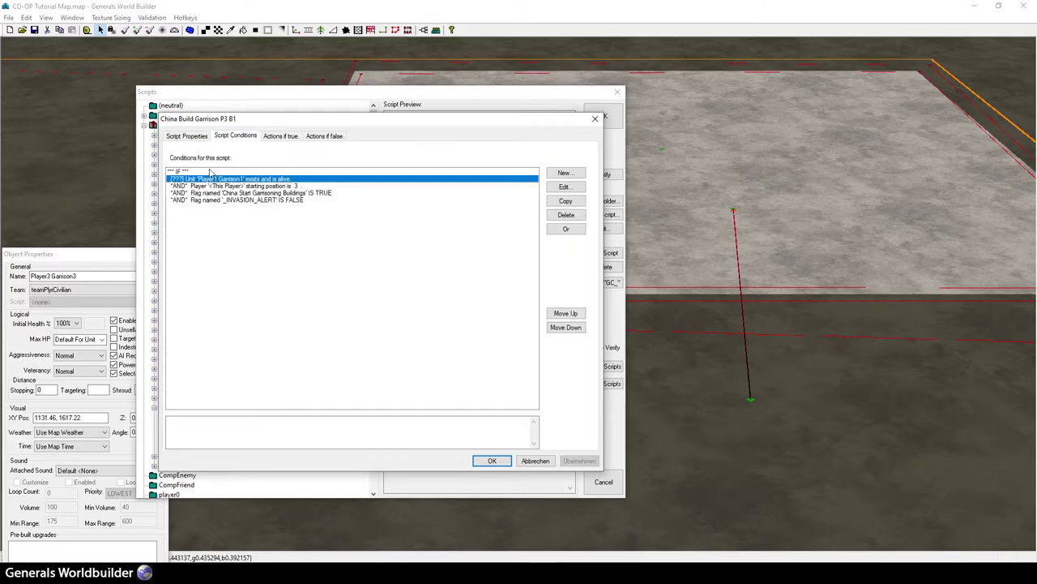
double_click(223, 180)
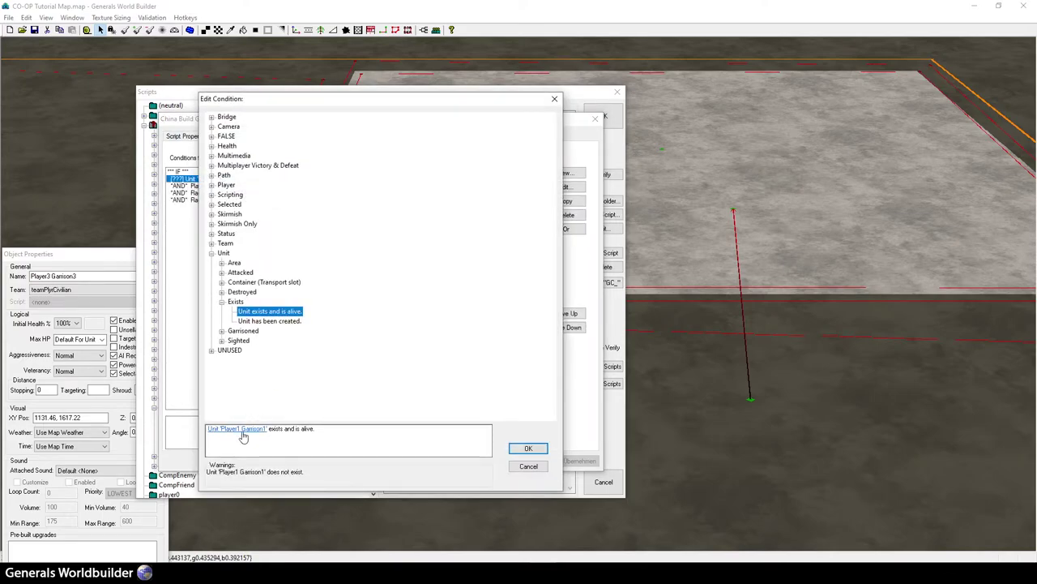
click(238, 429)
click(300, 290)
drag(300, 290, 304, 290)
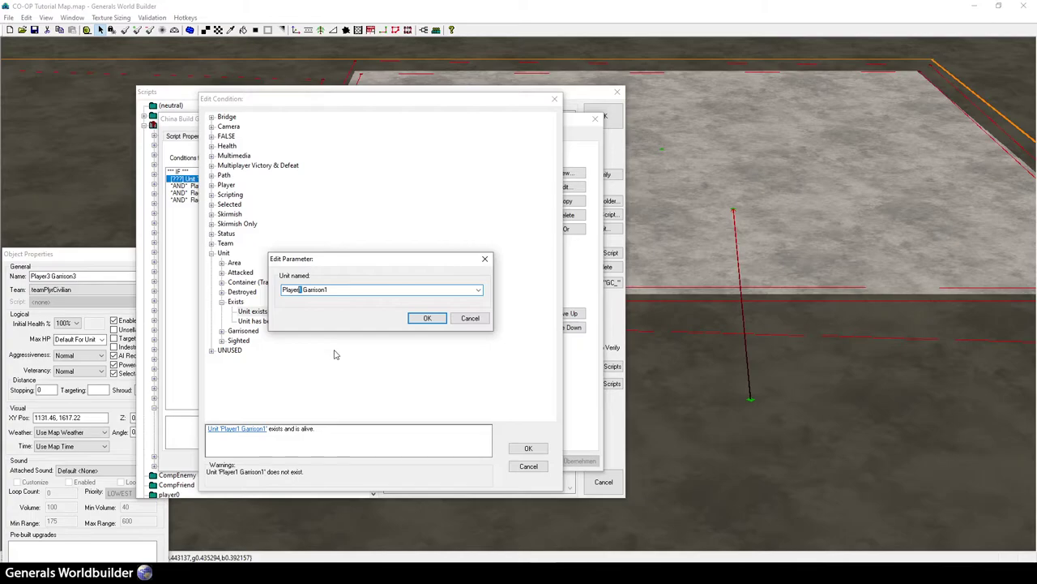
text(3)
click(427, 317)
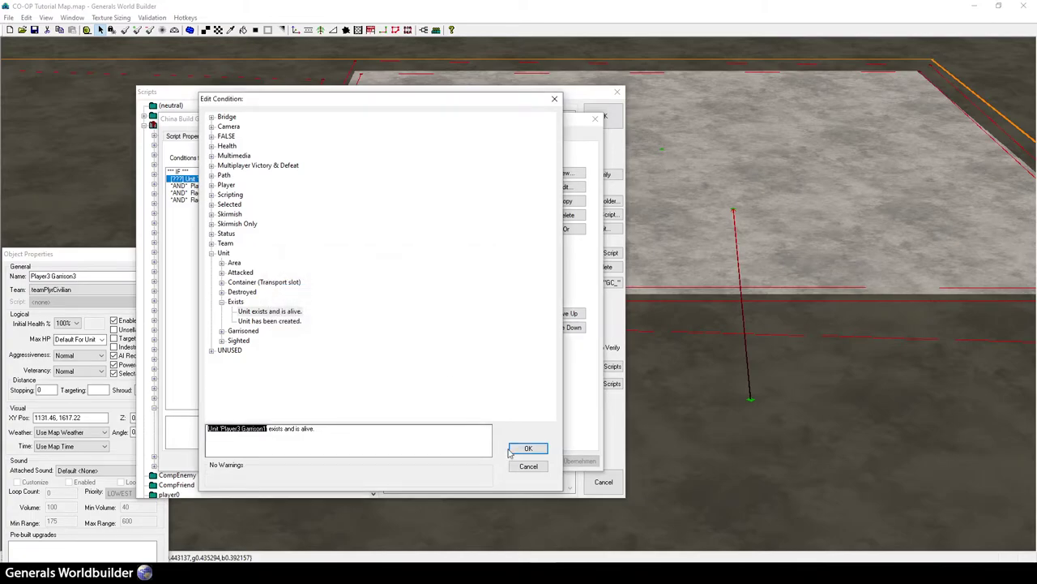
click(528, 449)
click(491, 459)
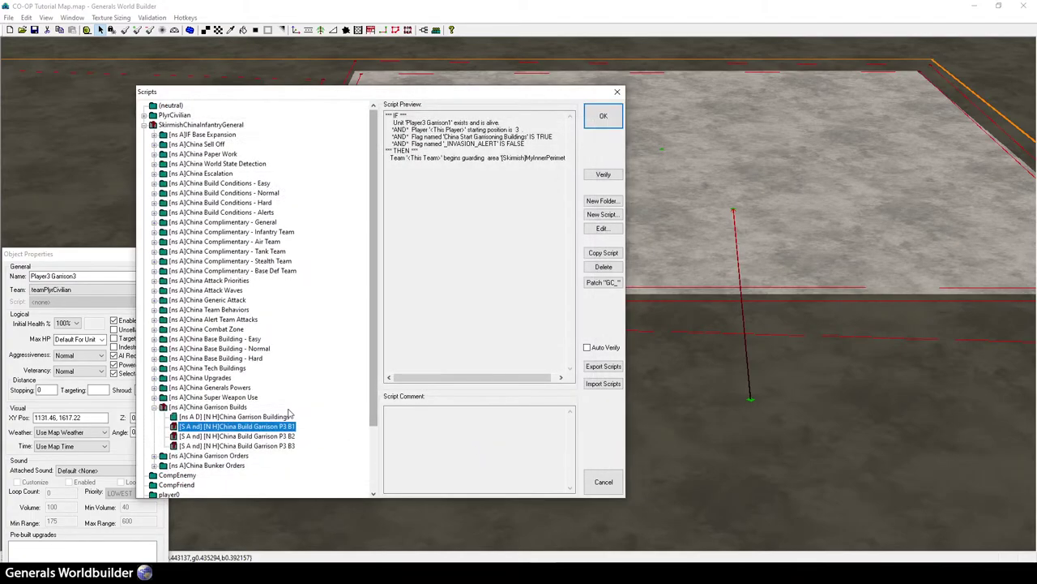
In the China Build Garrison P3 B2 script, set the unit in the exists-and-is-alive condition to Player3 Garrison2.
double_click(285, 439)
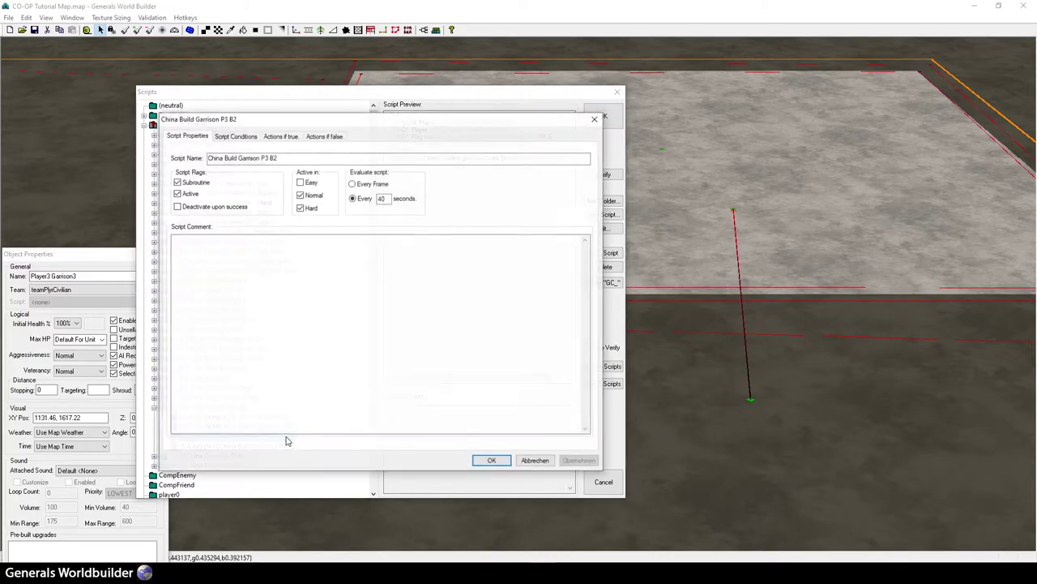
click(235, 136)
double_click(231, 180)
click(243, 428)
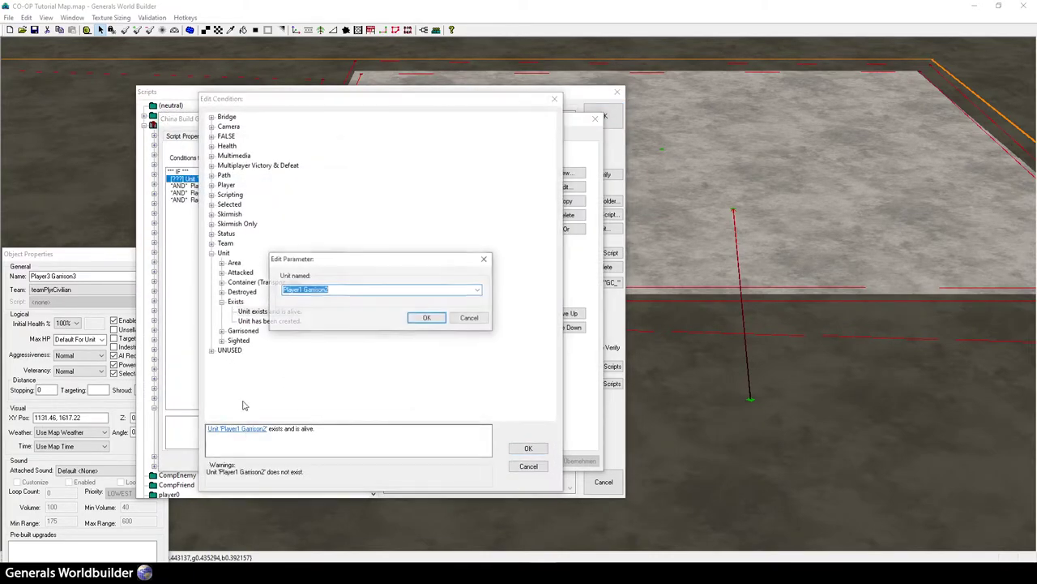
click(301, 289)
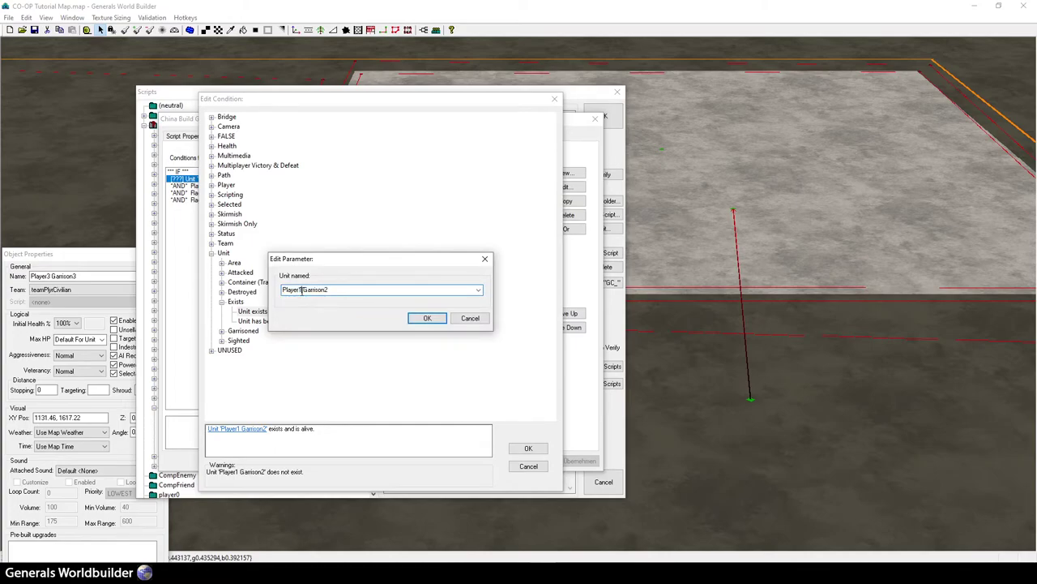
key(BackSpace)
text(3)
click(425, 320)
click(528, 448)
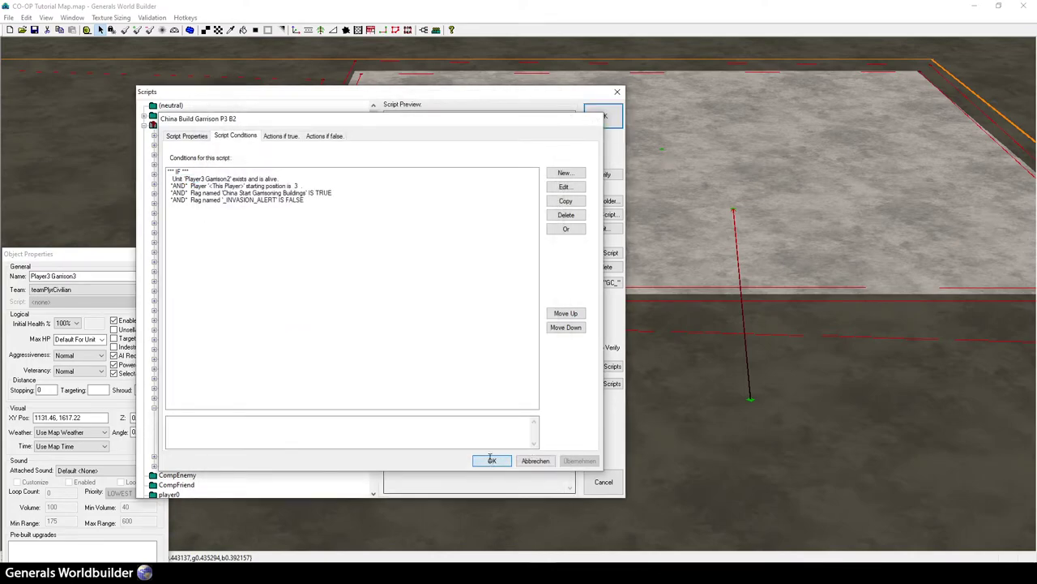
click(492, 460)
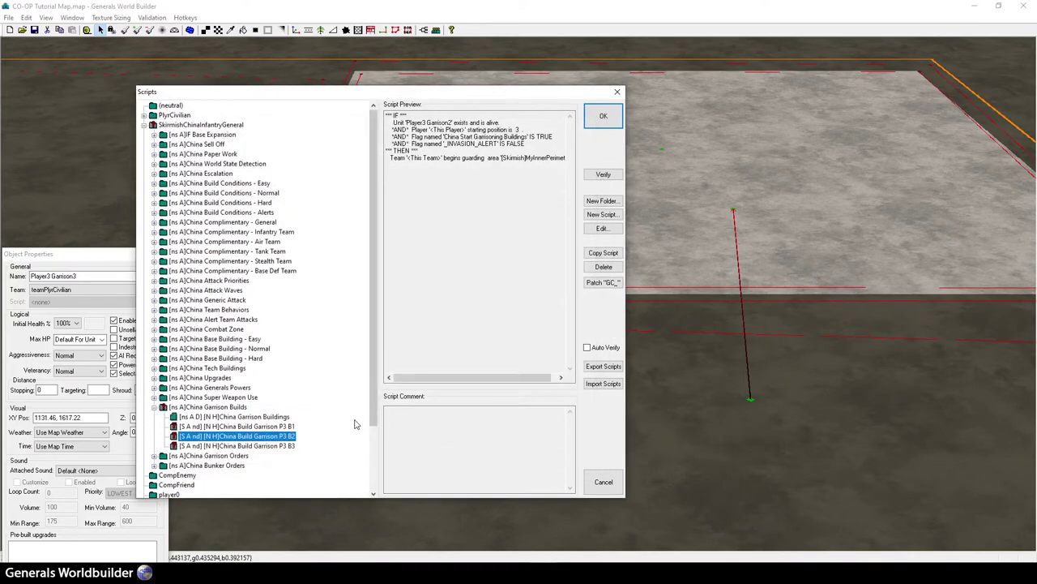
In the China Build Garrison P3 B3 script, set the unit in the exists-and-is-alive condition to Player3 Garrison3.
click(256, 446)
double_click(253, 447)
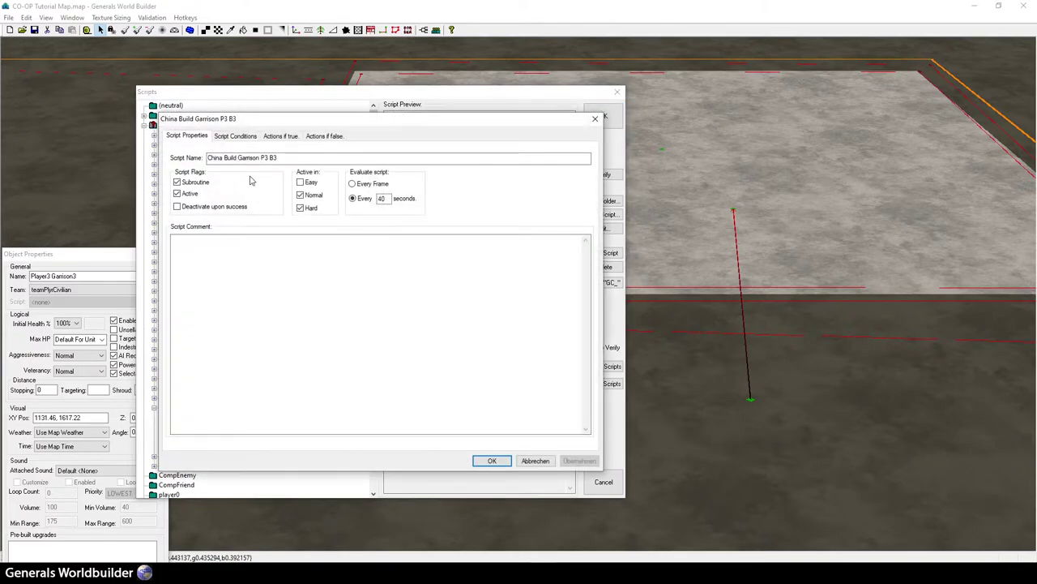
click(235, 135)
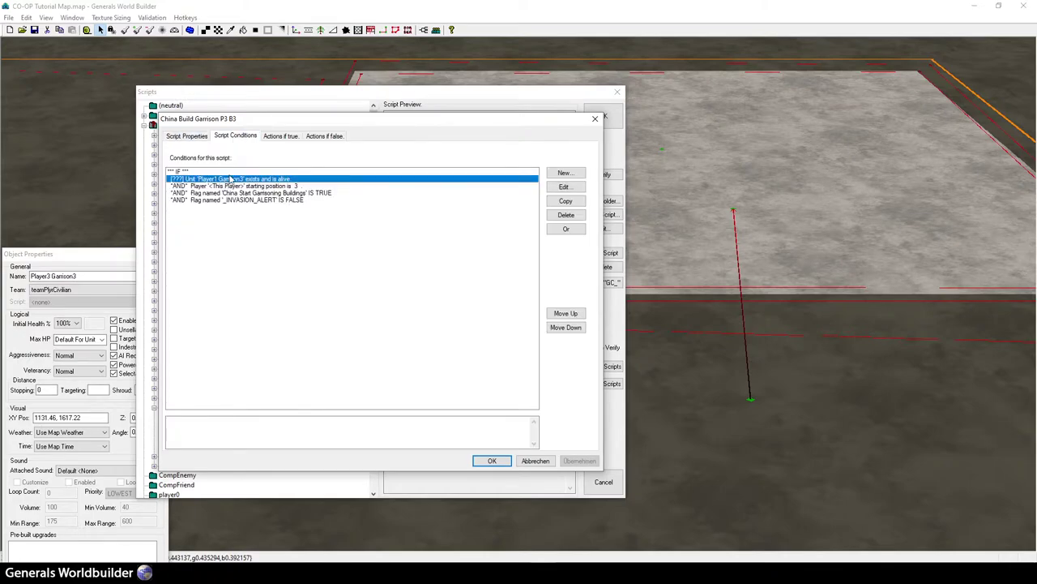
double_click(225, 179)
click(220, 429)
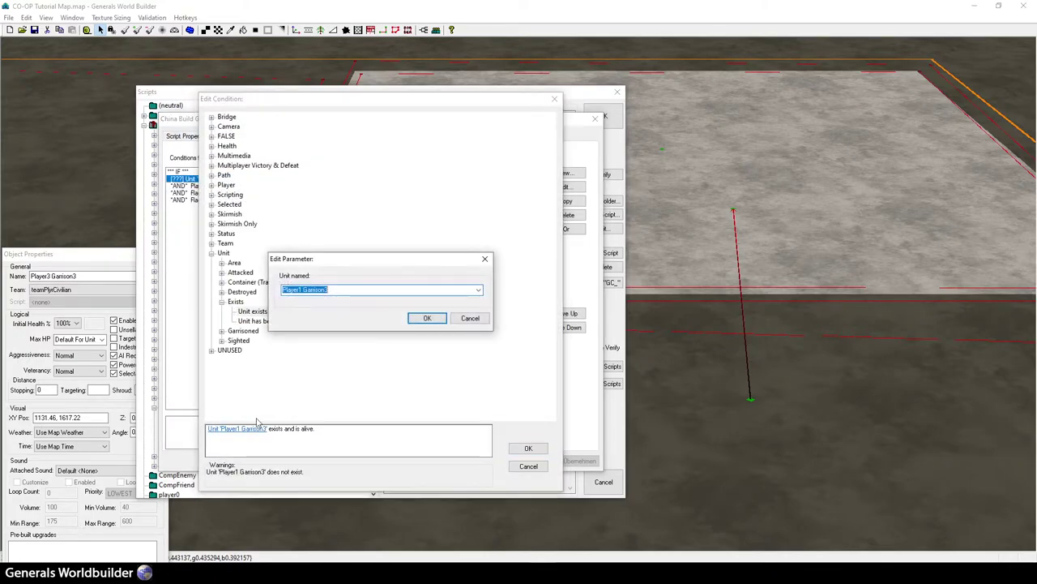
click(303, 289)
key(BackSpace)
text(3)
click(425, 318)
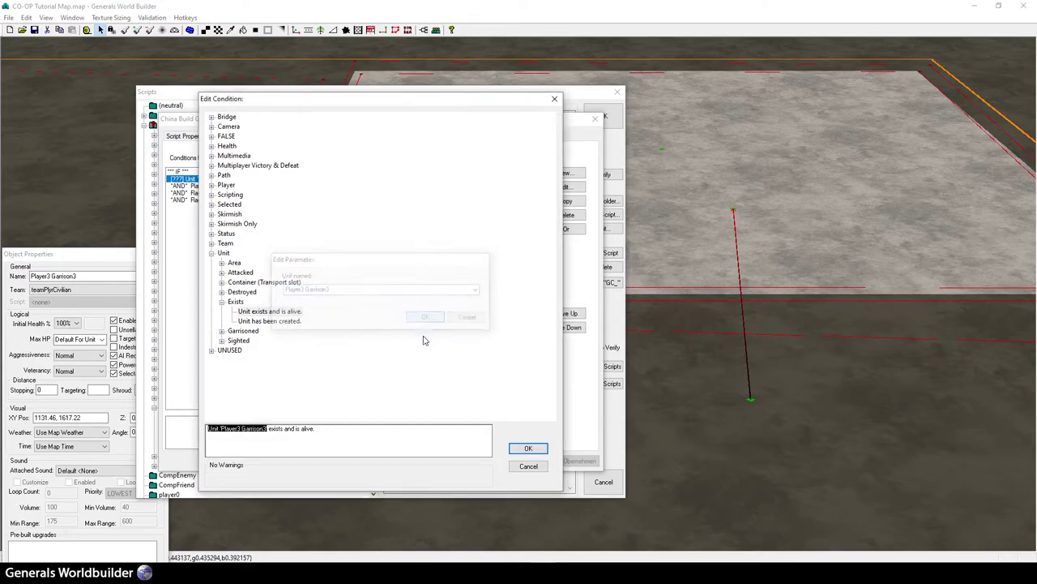
click(528, 448)
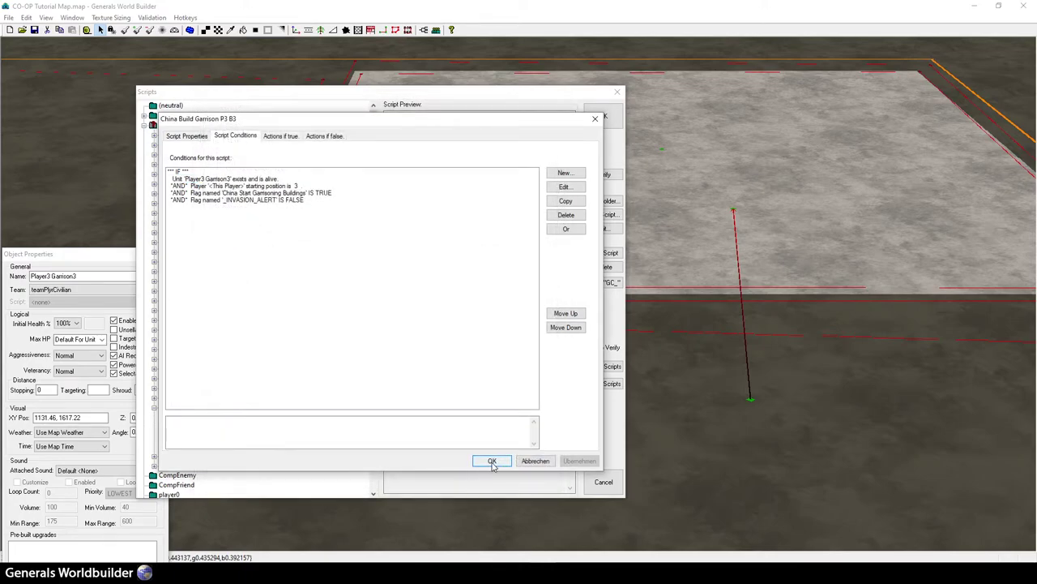
click(492, 461)
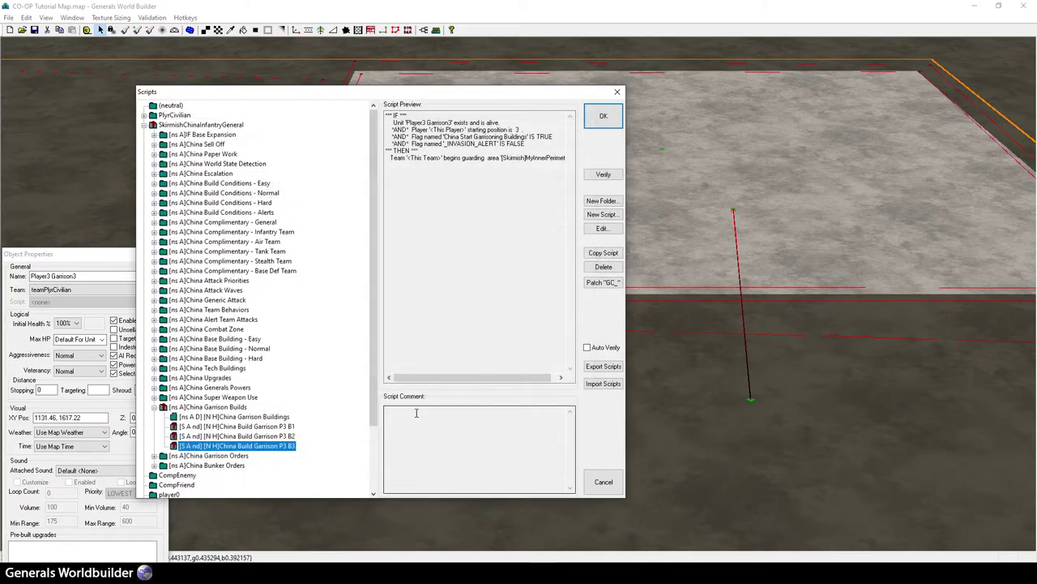
Add the script comment "Player(of start position)3 Garrison1" to the China Build Garrison P3 B1 script.
click(274, 427)
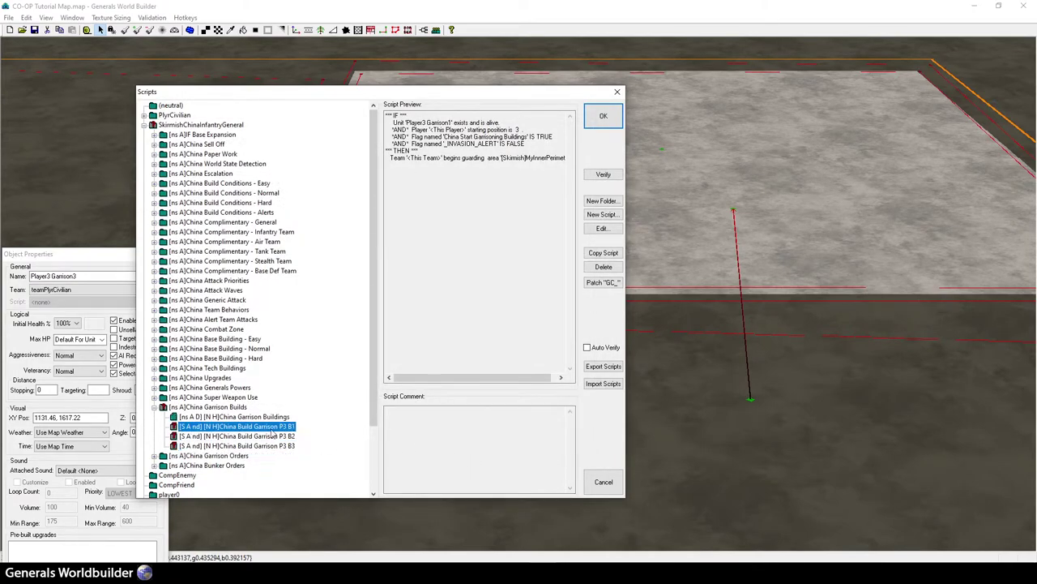
double_click(269, 428)
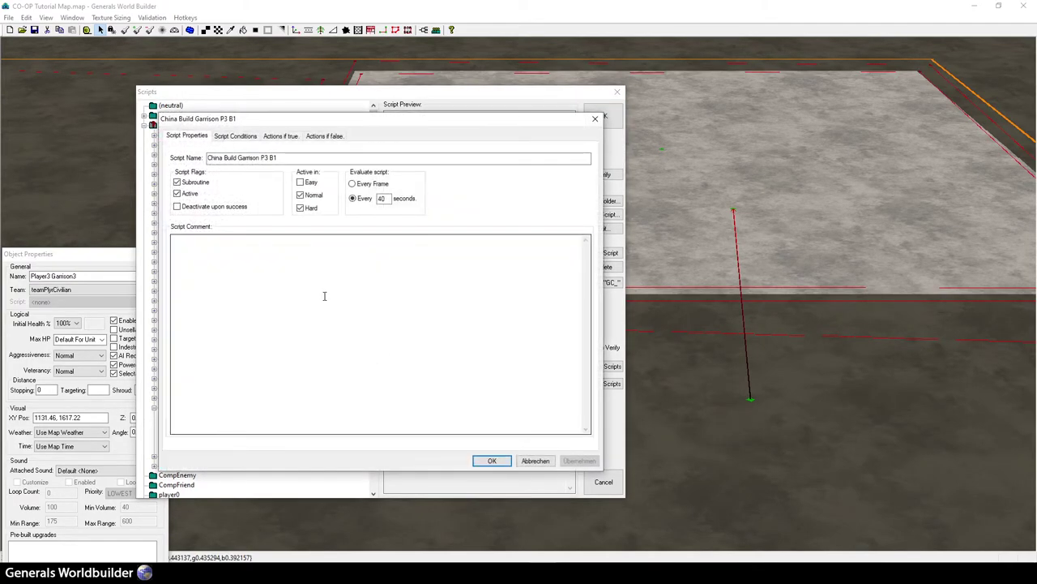
right_click(324, 296)
click(389, 342)
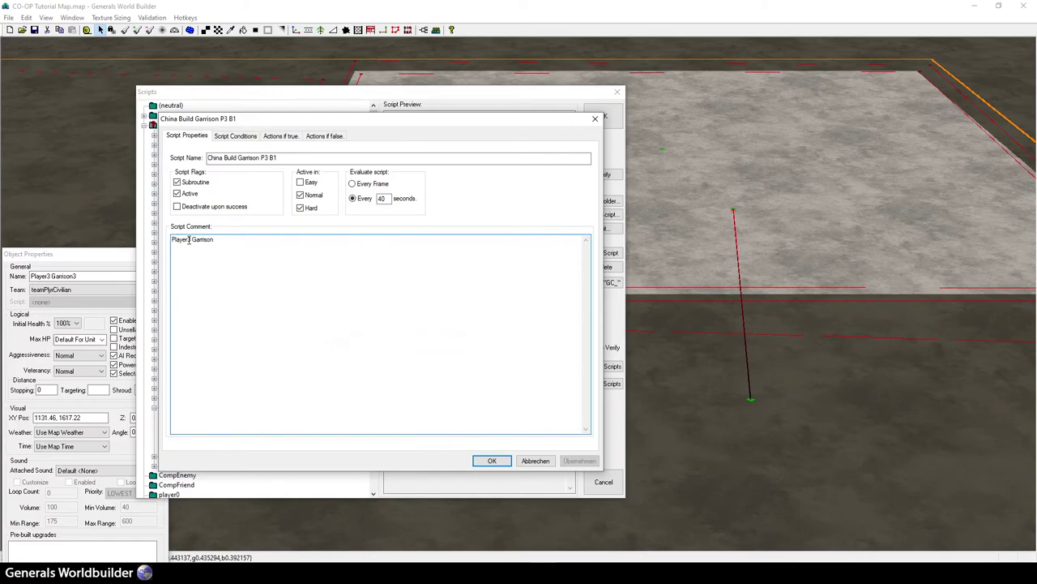
drag(186, 240, 192, 240)
text(3)
text( of )
text(start)
text( pos)
text(ition)
click(254, 243)
text(1)
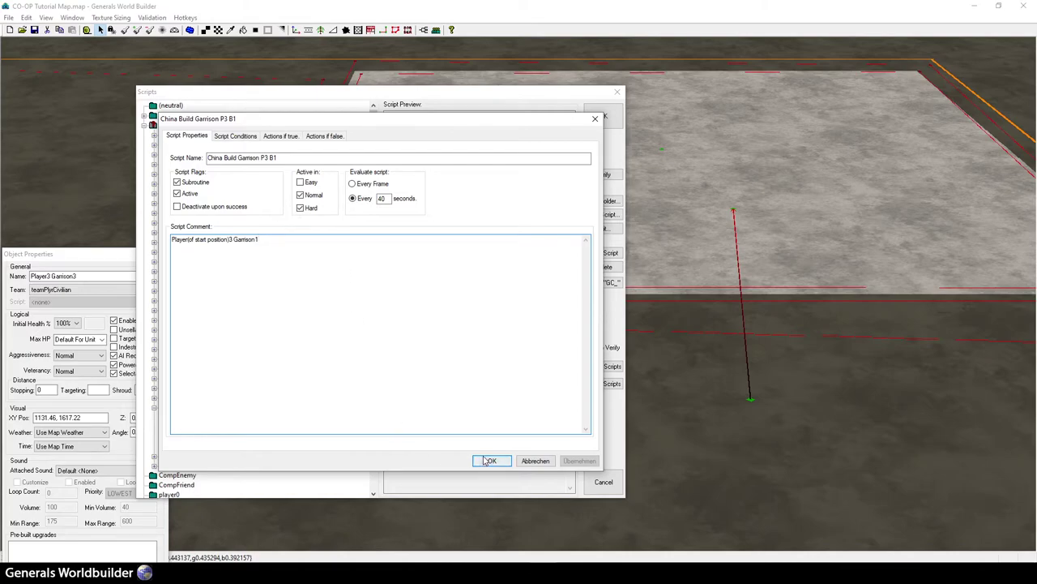
Copy the comment text without its final number and confirm the China Build Garrison P3 B1 script.
drag(260, 241, 172, 238)
click(255, 241)
drag(254, 241, 174, 253)
right_click(200, 240)
click(219, 273)
click(490, 459)
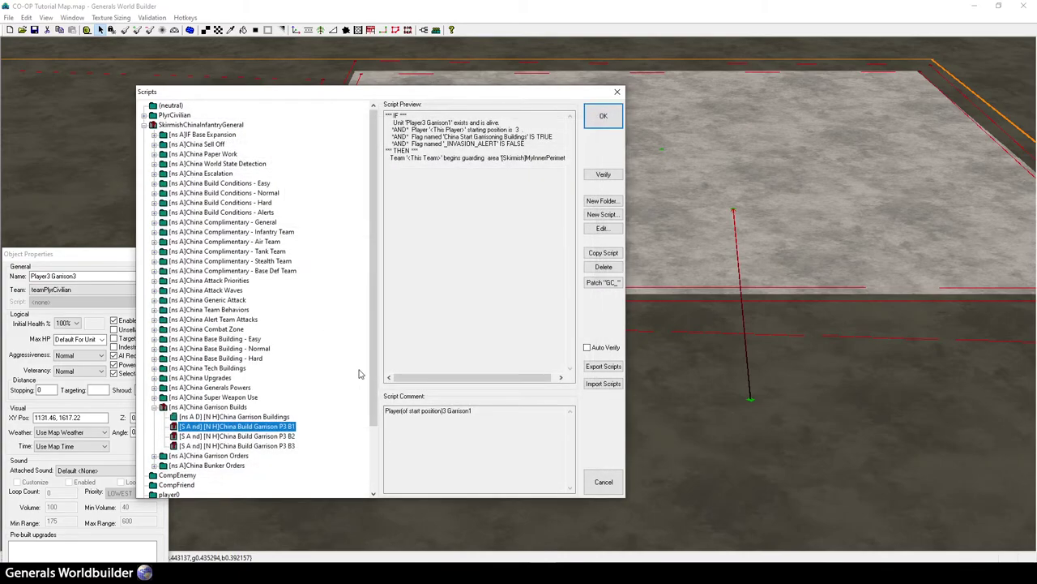
Add the script comment "Player(of start position)3 Garrison2" to the China Build Garrison P3 B2 script, reusing the copied text.
double_click(294, 438)
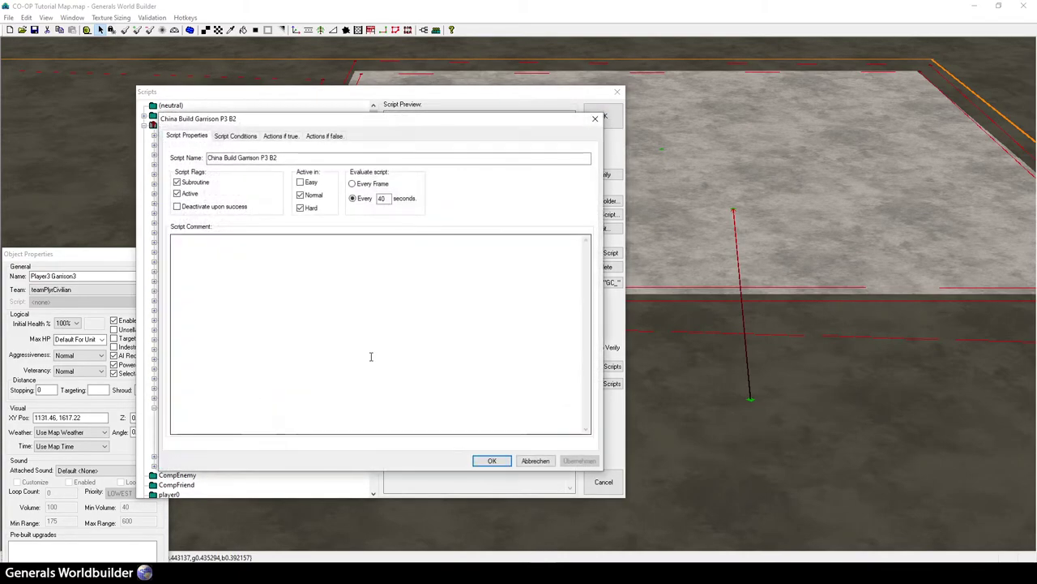
right_click(331, 290)
click(360, 334)
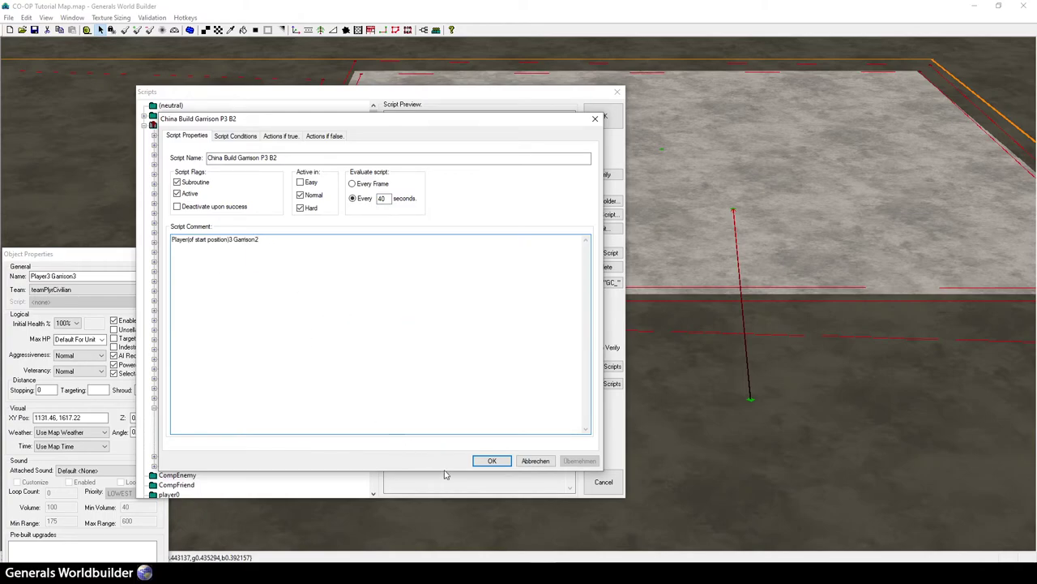
click(490, 461)
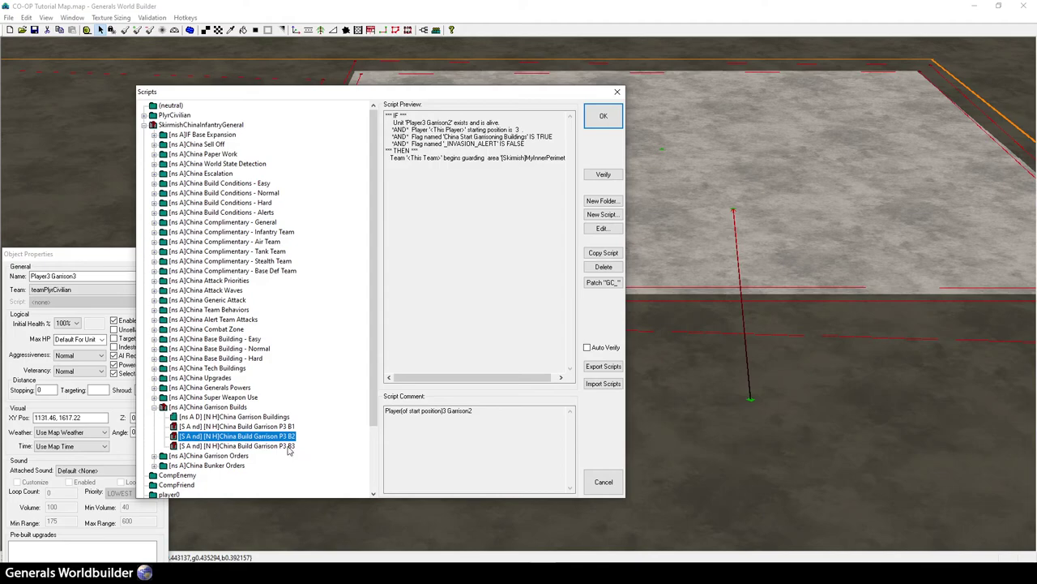
Add the script comment "Player(of start position)3 Garrison3" to the China Build Garrison P3 B3 script, reusing the copied text.
double_click(286, 446)
right_click(329, 266)
click(359, 309)
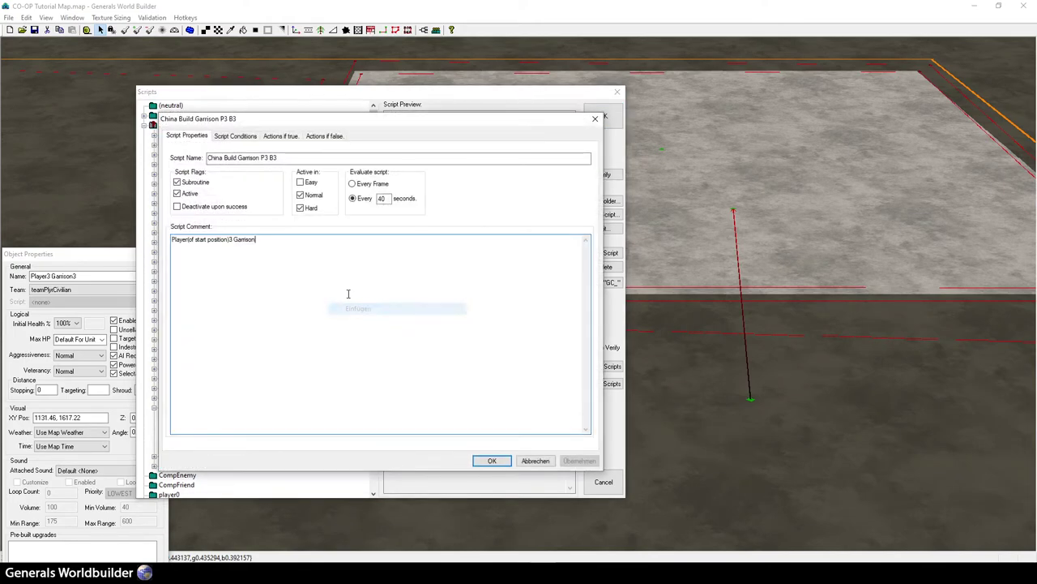
click(481, 461)
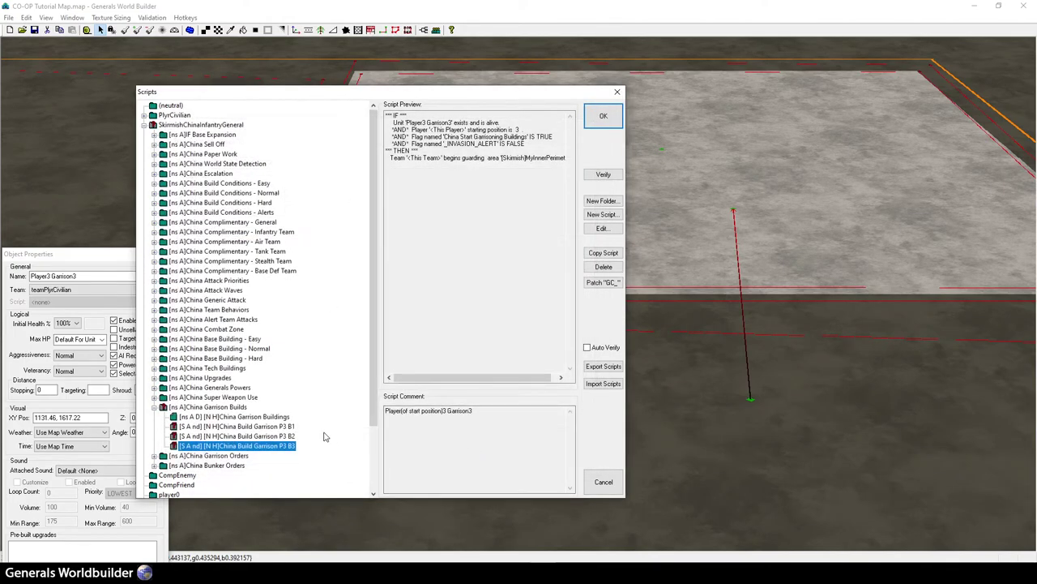
drag(477, 411, 386, 411)
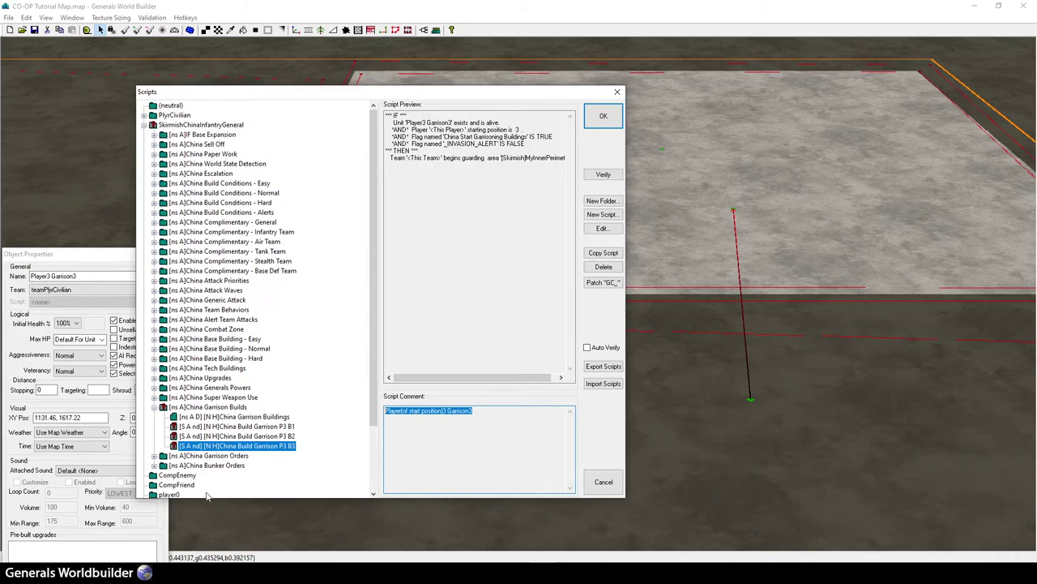
Check the China Garrison Orders P3 B1 script and confirm all the script changes.
click(154, 455)
click(154, 456)
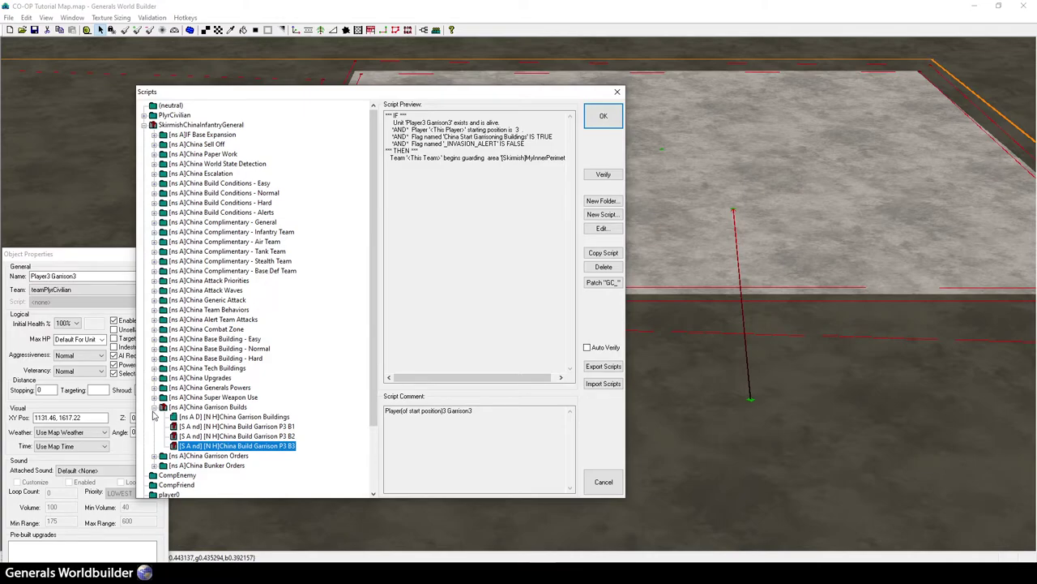
click(154, 408)
click(154, 417)
click(197, 427)
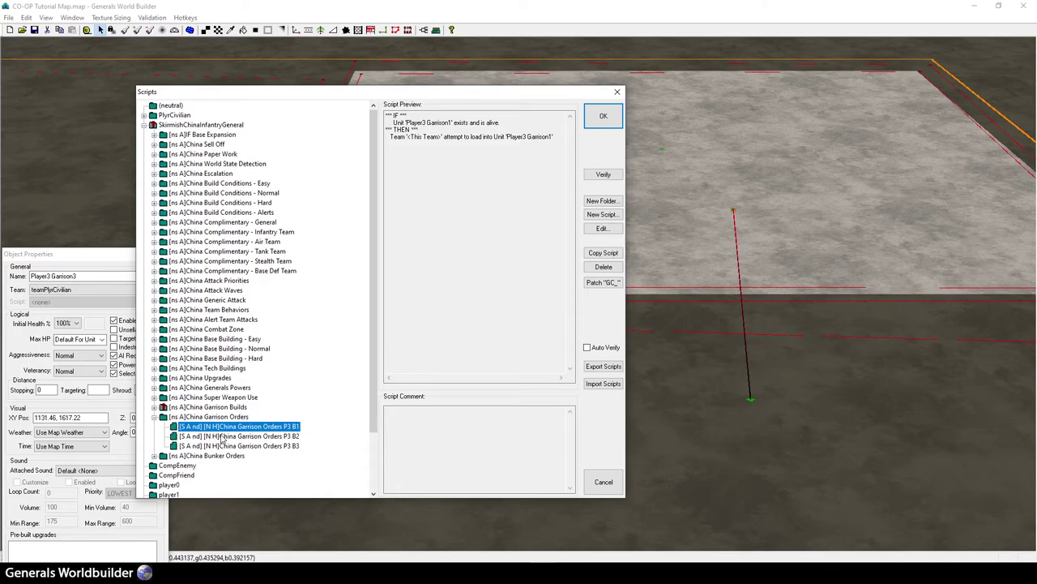
click(603, 117)
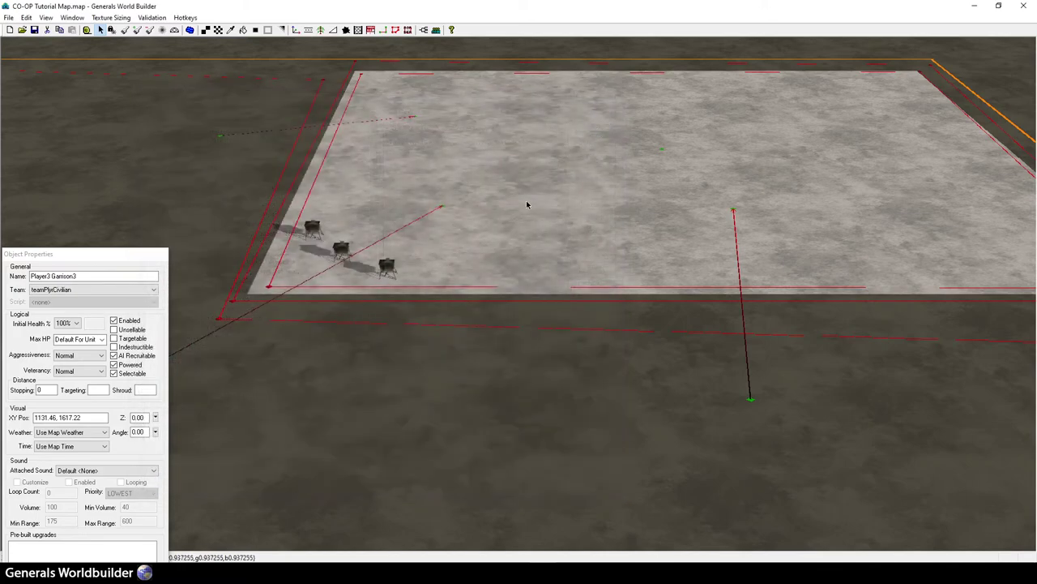
click(424, 30)
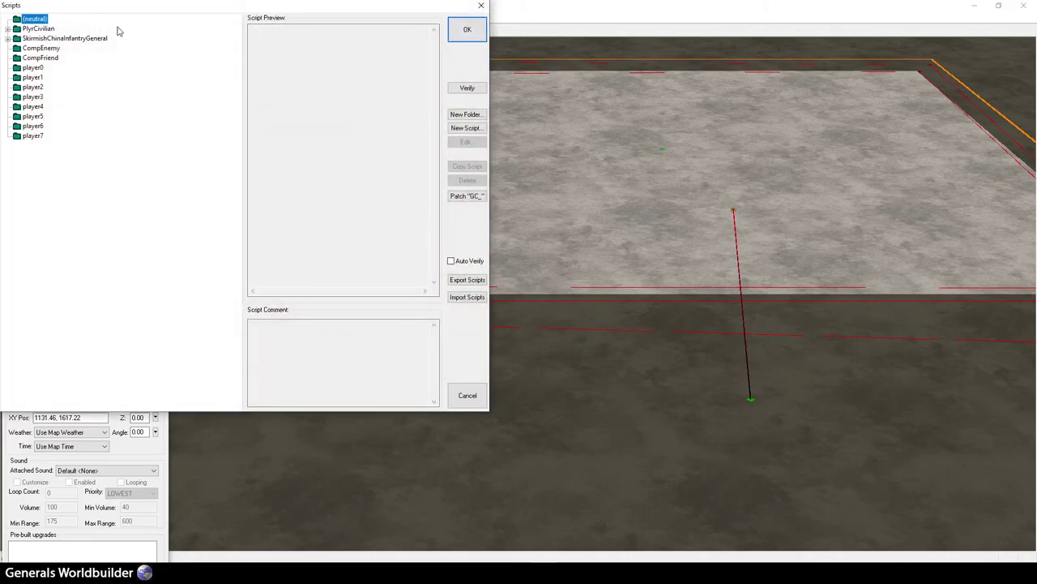
click(8, 38)
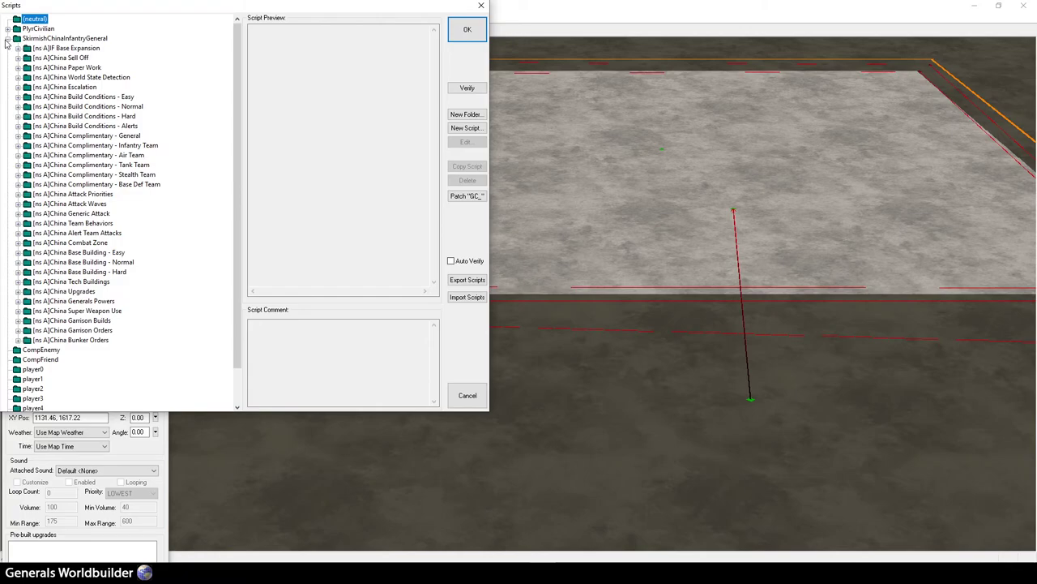
click(8, 38)
click(457, 36)
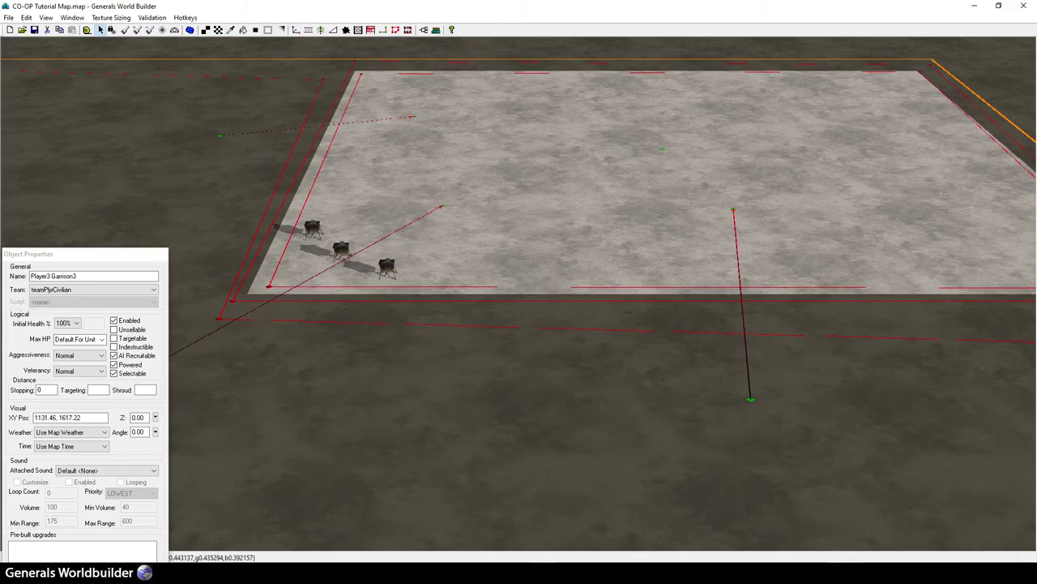
right_click(825, 571)
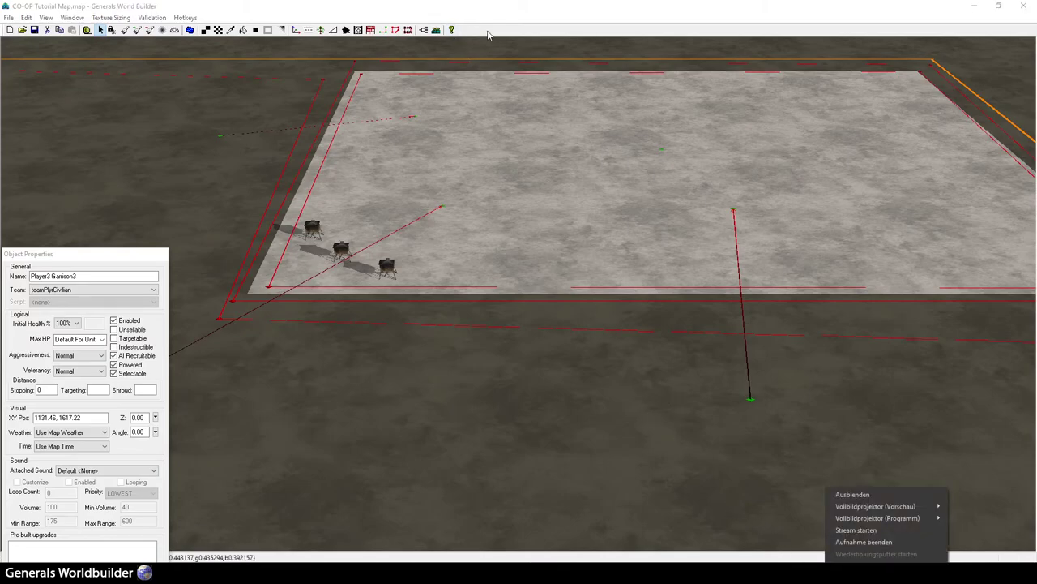
In the Team Builder, delete the China Garrison P1 B1, P1 B2 and P1 B3 teams of SkirmishChinaInfantryGeneral.
click(435, 29)
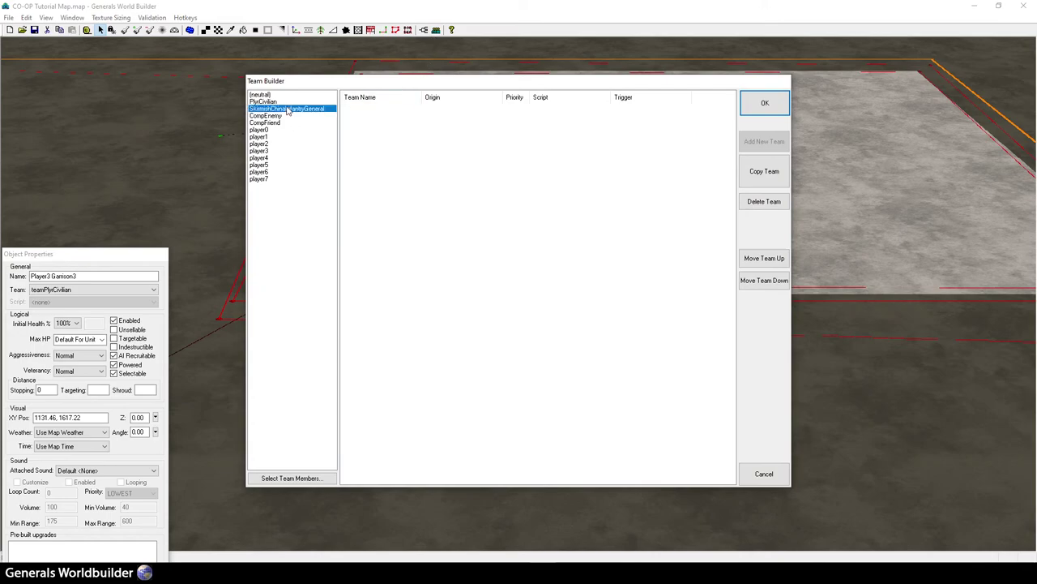
click(287, 109)
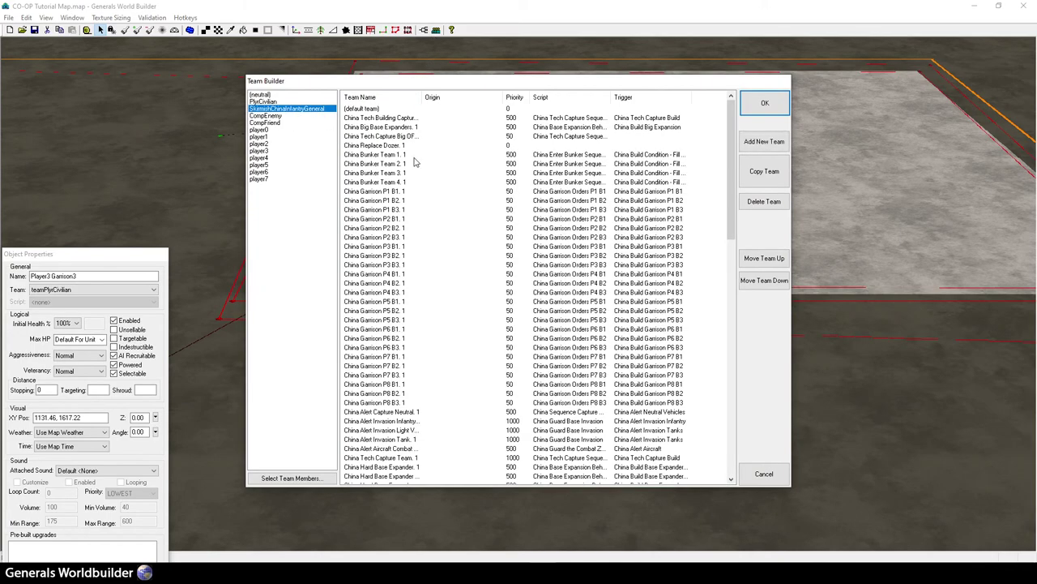
click(403, 191)
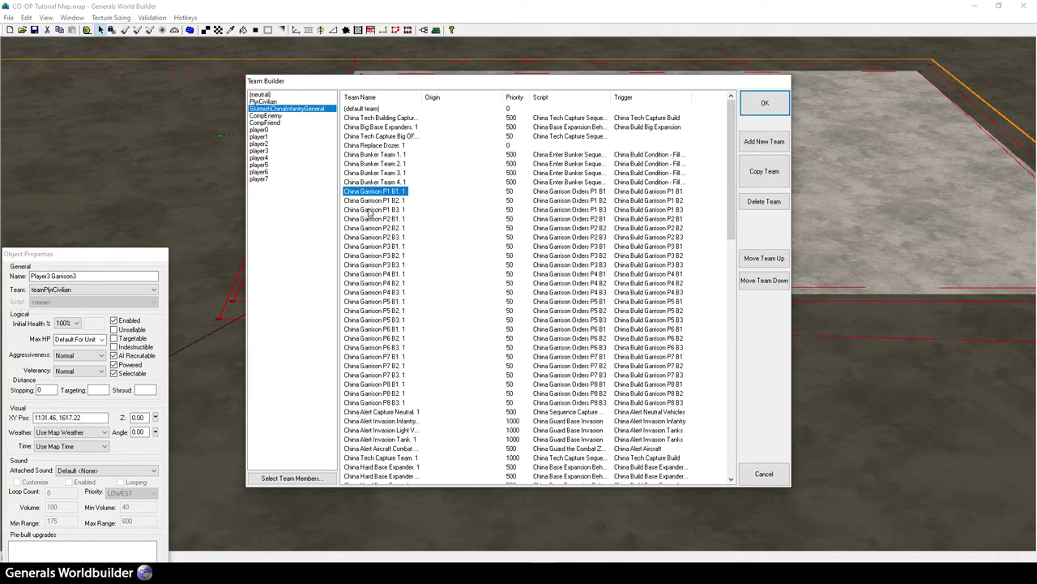
click(771, 205)
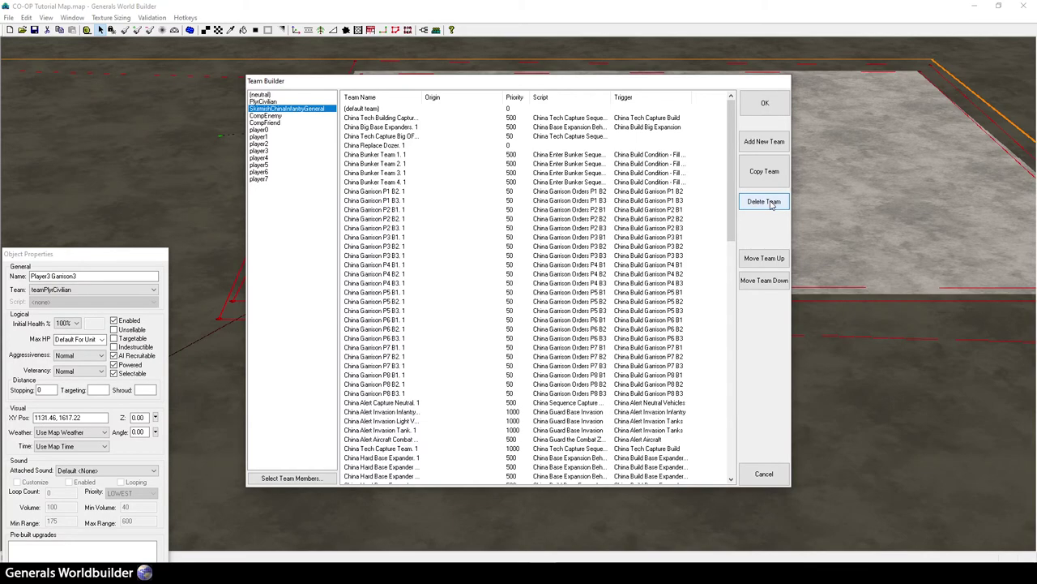
click(395, 193)
click(762, 205)
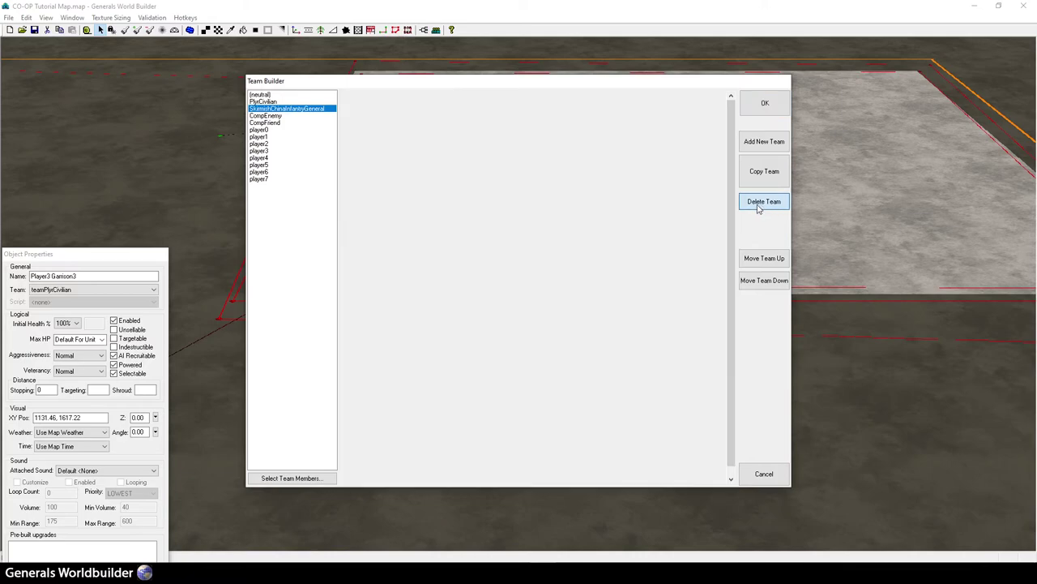
click(390, 192)
click(766, 208)
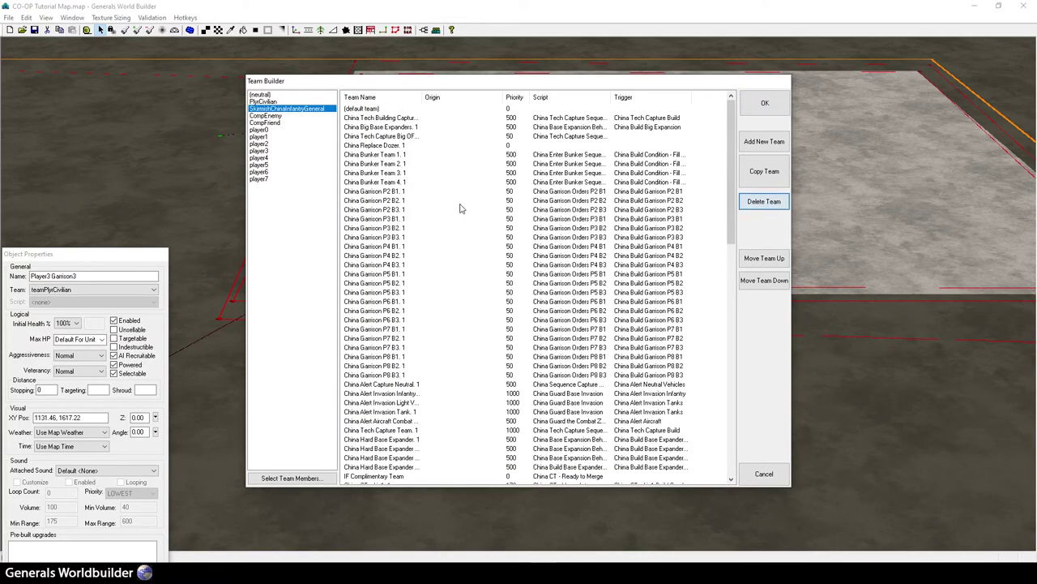
Delete the China Garrison P2 B1, P2 B2 and P2 B3 teams.
click(394, 191)
click(763, 203)
click(385, 192)
click(763, 201)
click(411, 193)
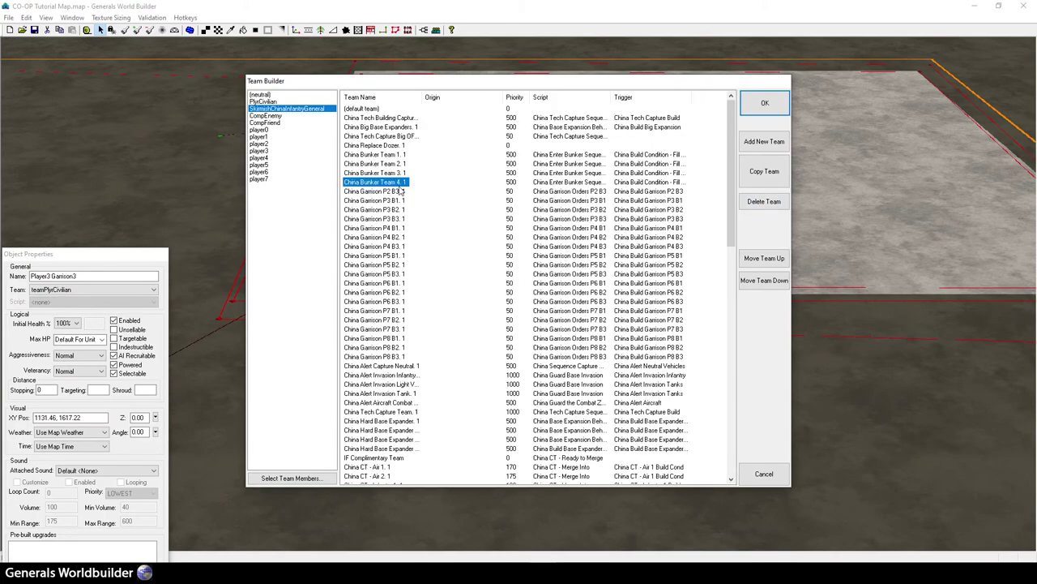
click(765, 205)
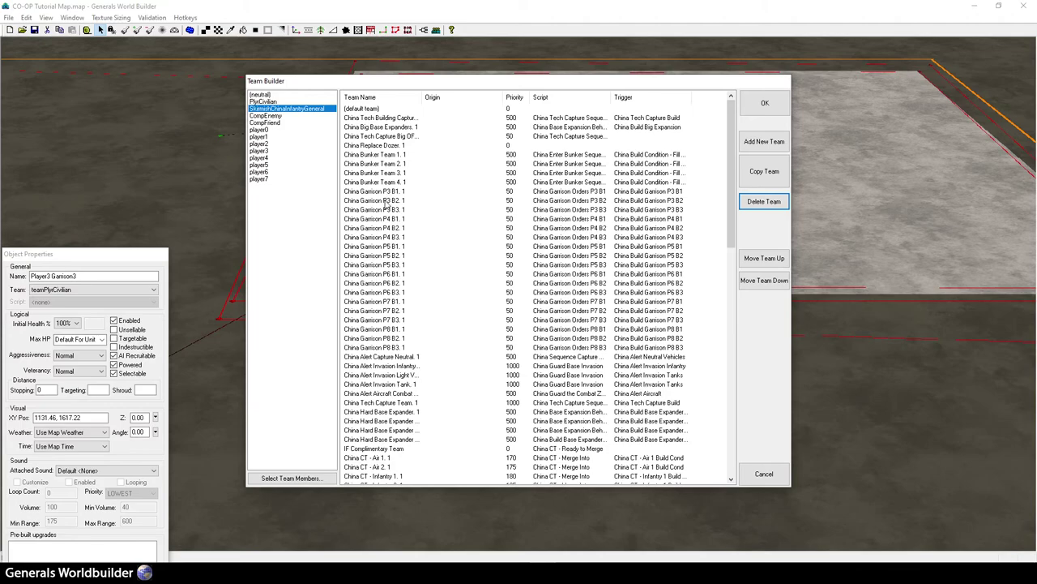
Delete the China Garrison P4 B1, P4 B2 and P4 B3 teams, keeping the P3 ones.
click(388, 219)
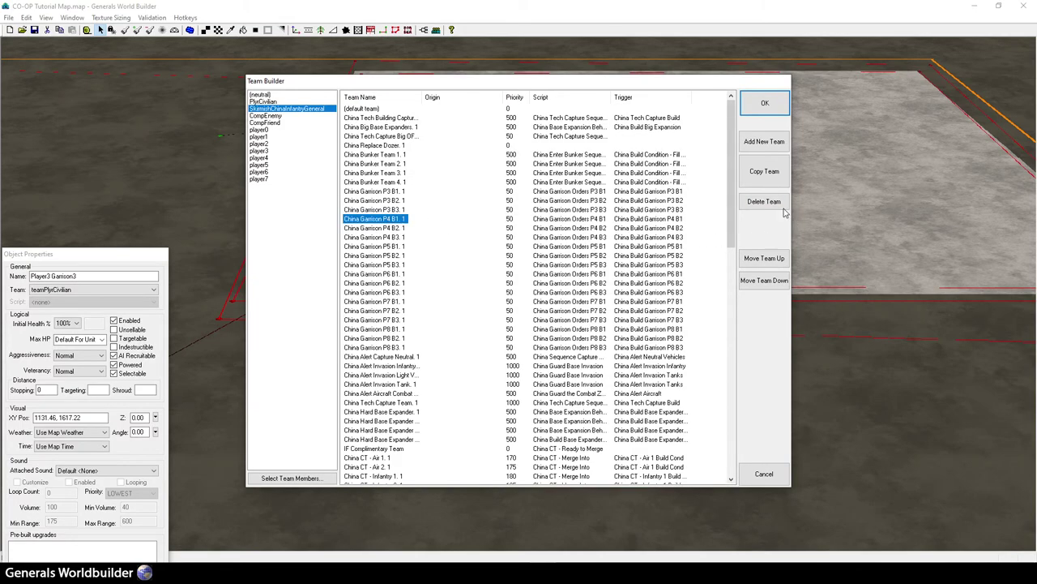
click(764, 203)
click(376, 220)
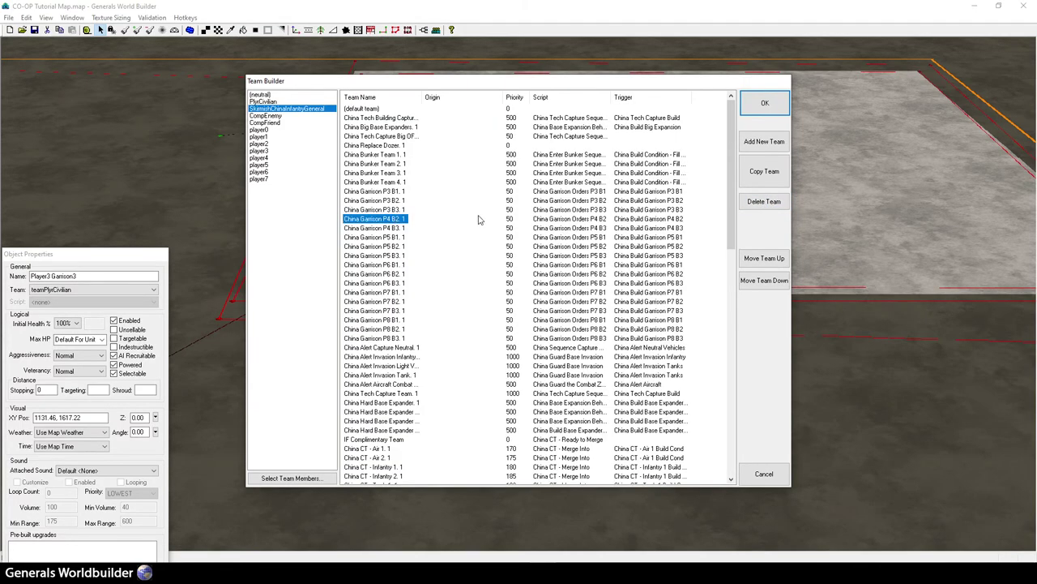
click(764, 209)
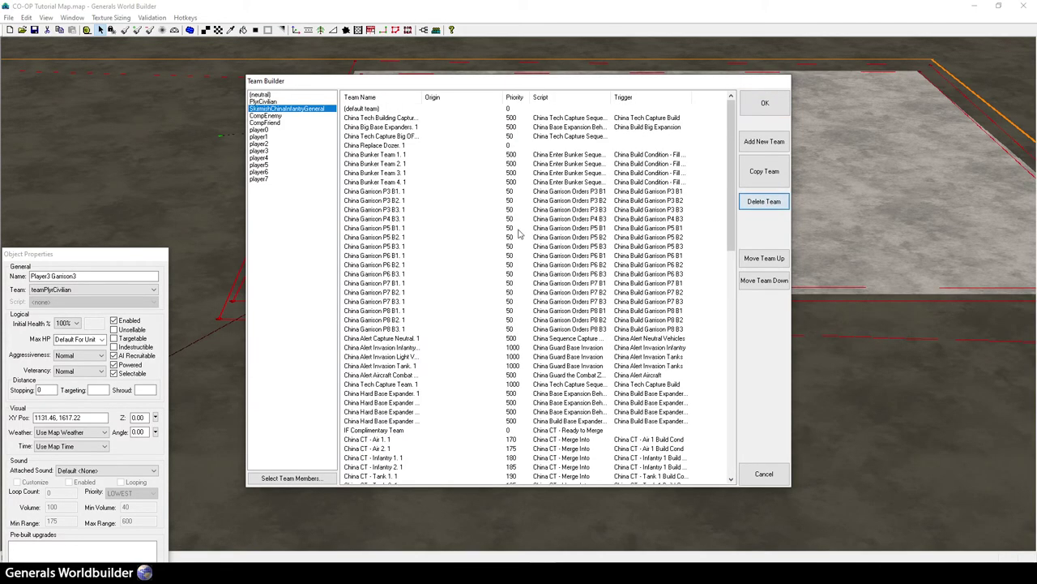
click(748, 202)
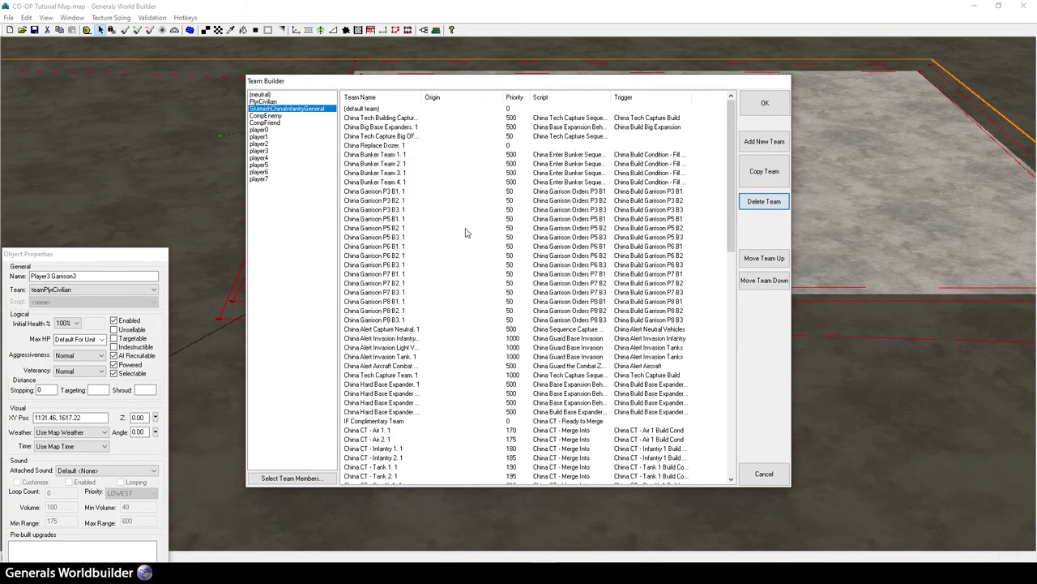
Delete the China Garrison P5 B1, P6 B2 and P6 B3 teams.
click(390, 220)
click(766, 201)
click(494, 246)
click(749, 205)
click(423, 247)
click(749, 203)
Delete the China Garrison P7 B2, P7 B3 and P7 B1 teams.
click(376, 256)
click(766, 201)
click(487, 255)
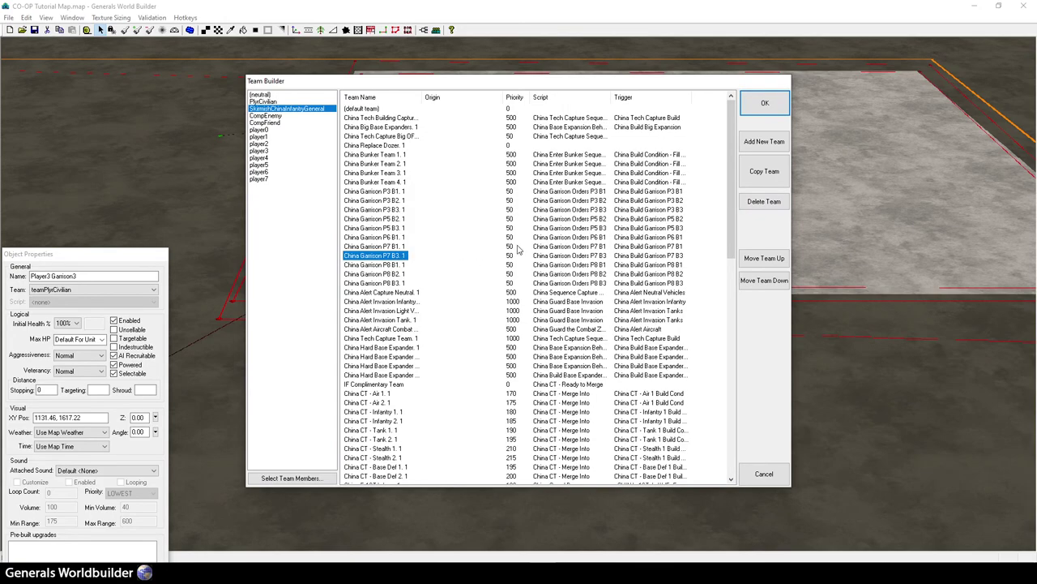
click(762, 203)
click(588, 246)
click(769, 202)
Delete the China Garrison P6 B1, P8 B1 and P5 B3 teams.
click(381, 237)
click(764, 202)
click(397, 240)
click(764, 202)
click(400, 229)
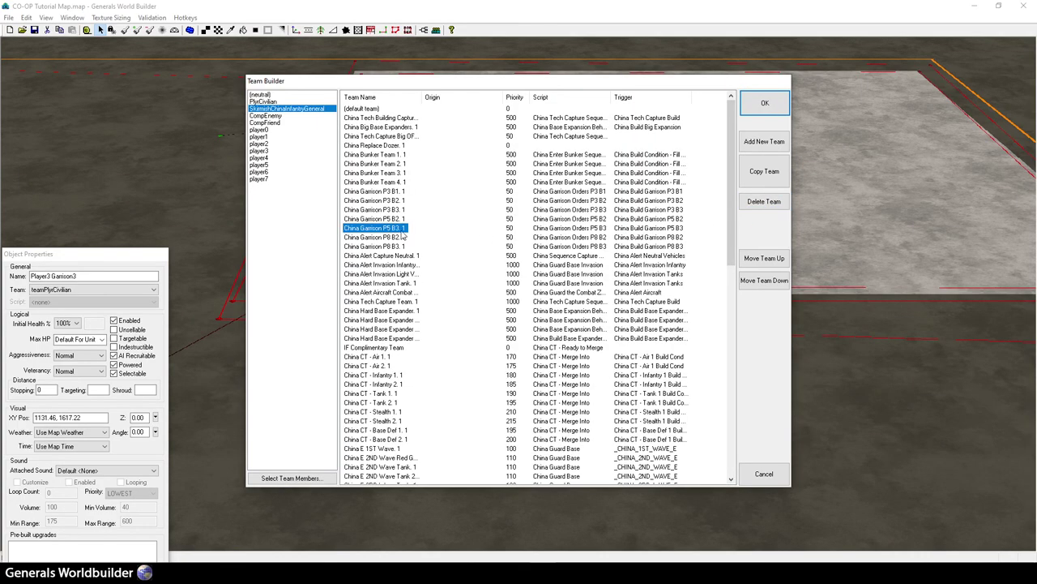
click(754, 202)
Delete the China Garrison P5 B2, P8 B2 and P8 B3 teams and confirm the team list.
click(393, 210)
click(395, 218)
click(768, 204)
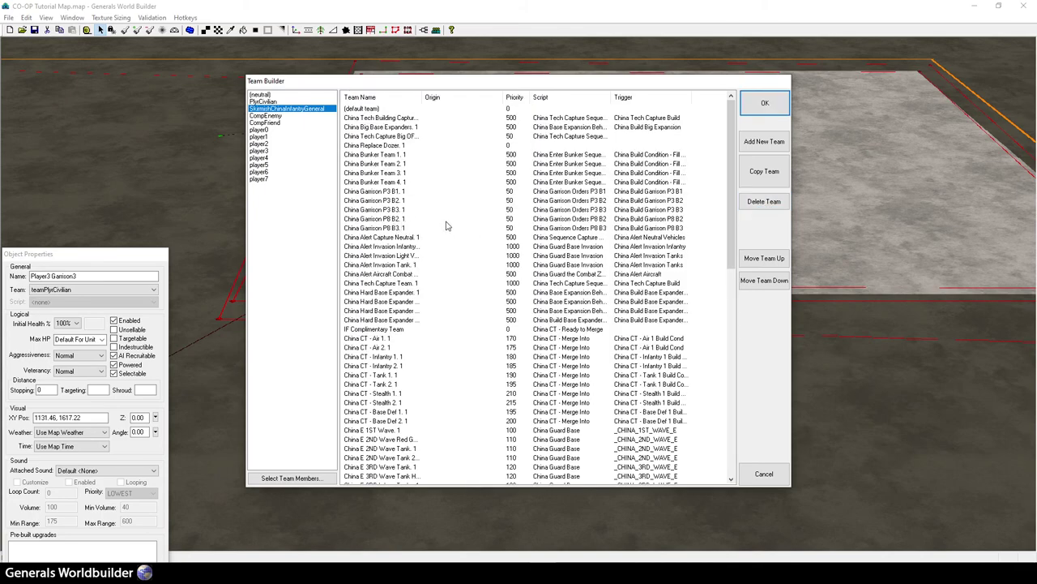
click(383, 220)
click(766, 204)
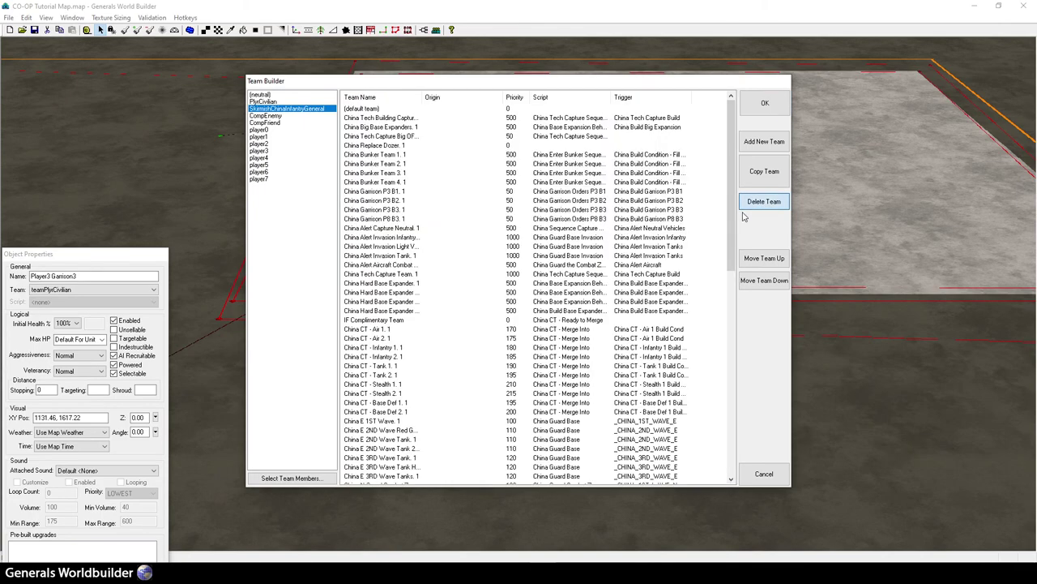
click(396, 221)
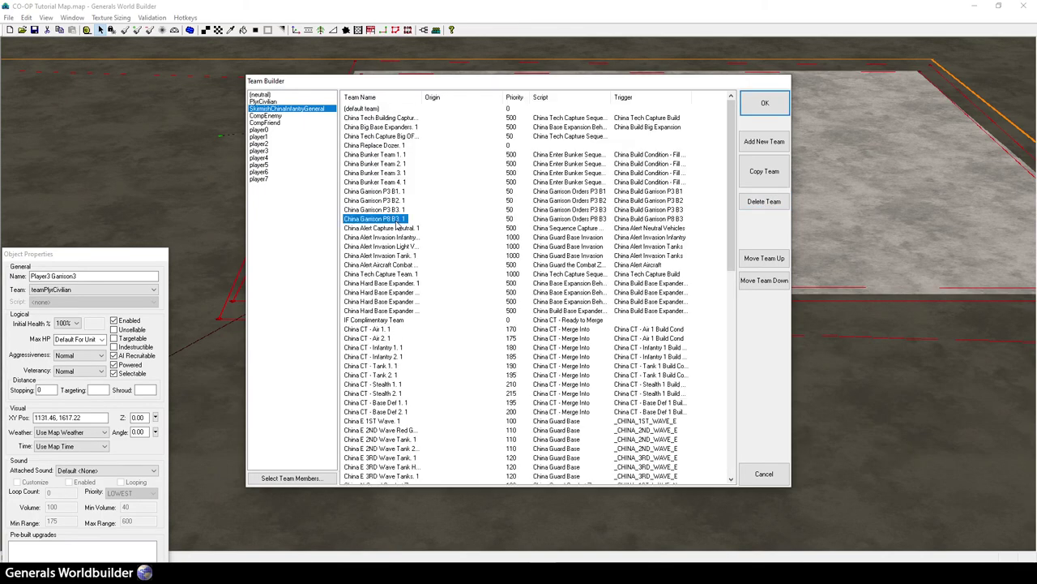
click(765, 202)
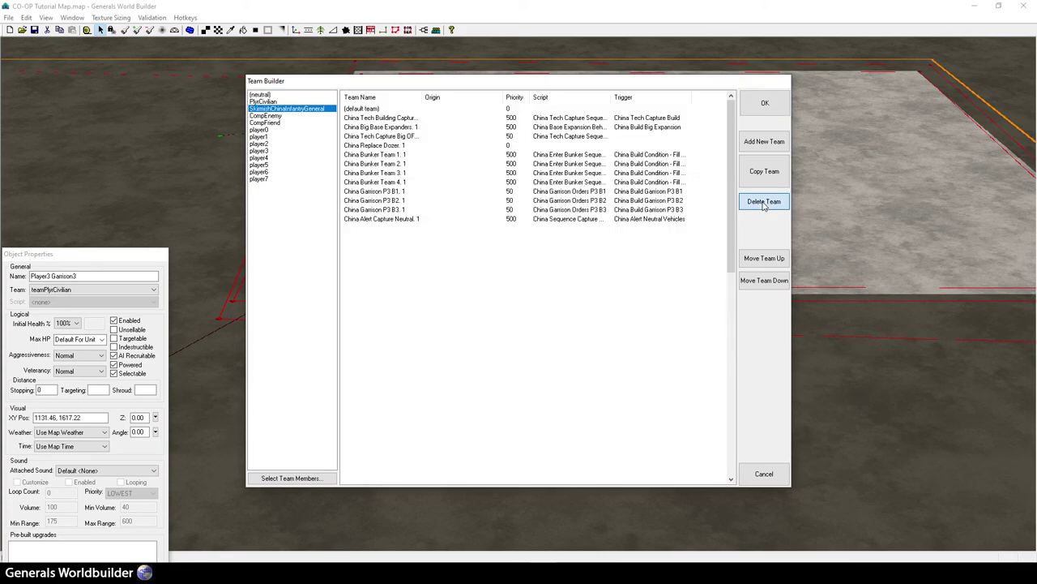
click(367, 193)
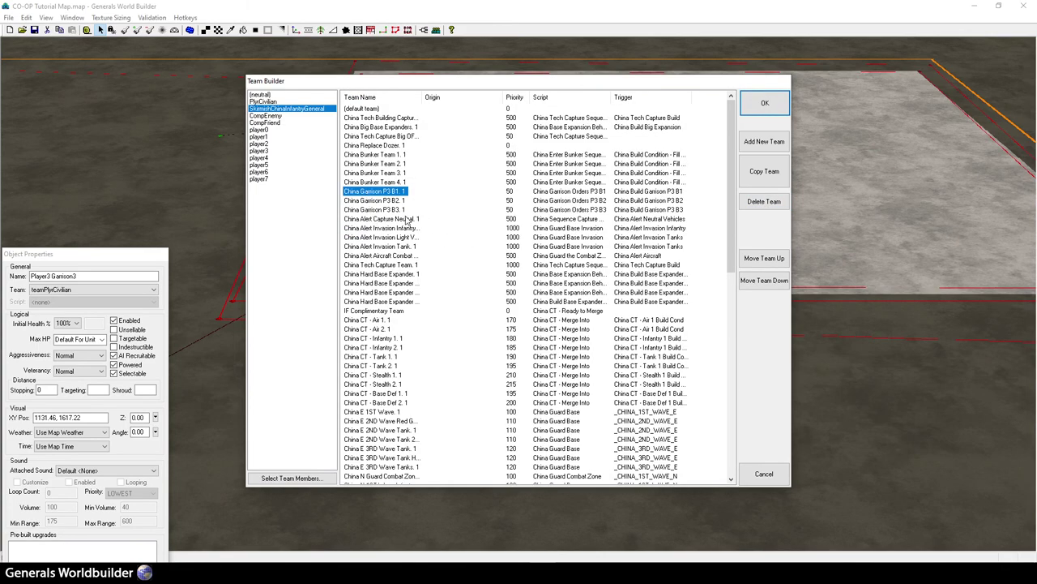
click(762, 105)
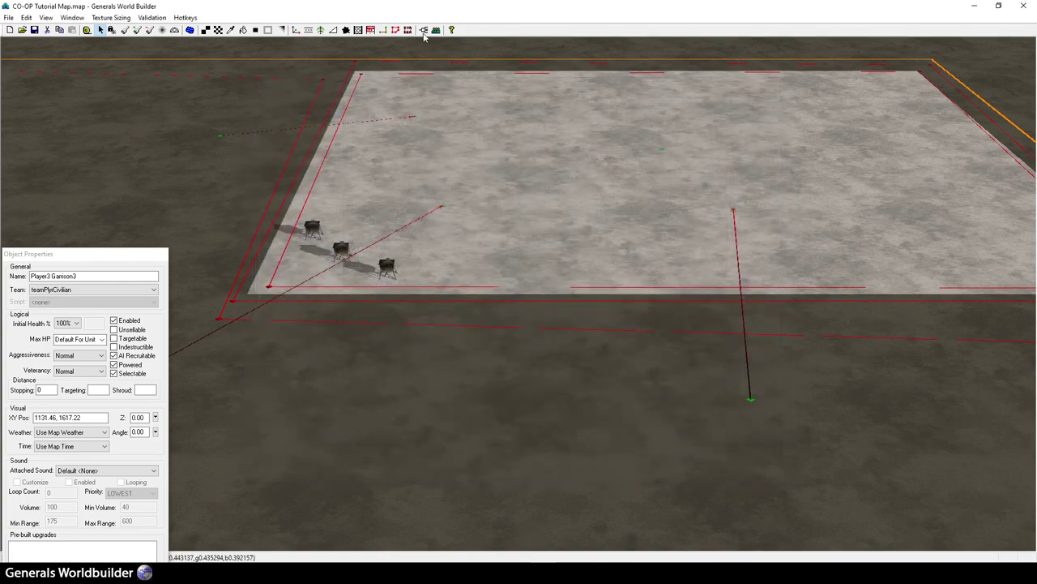
click(423, 30)
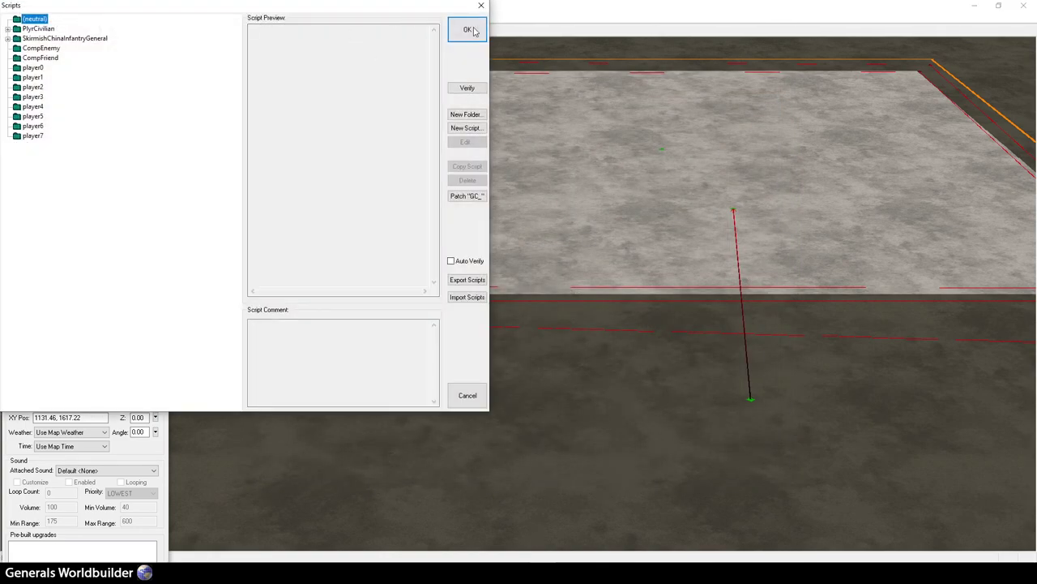
click(464, 30)
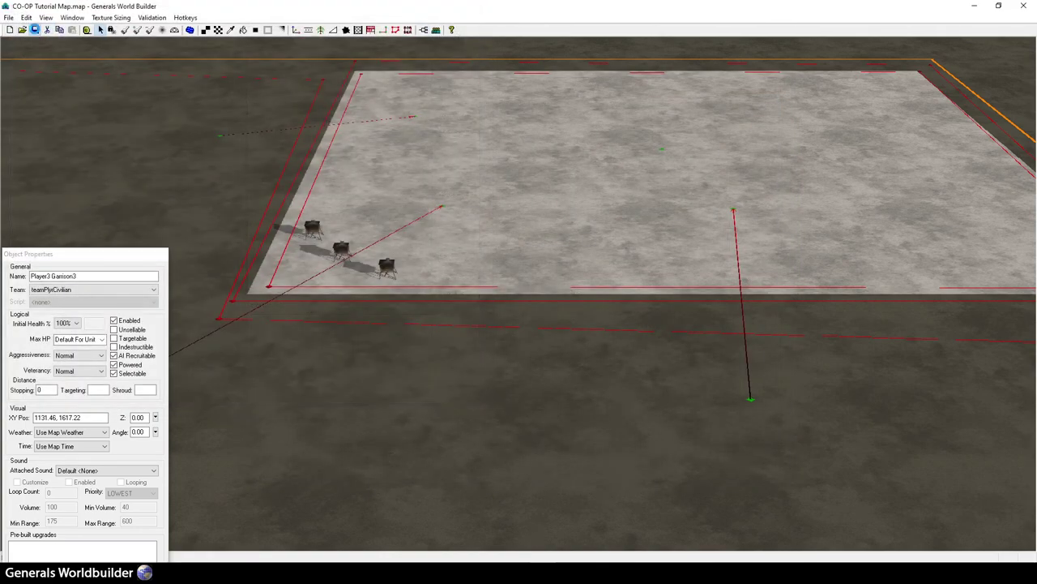